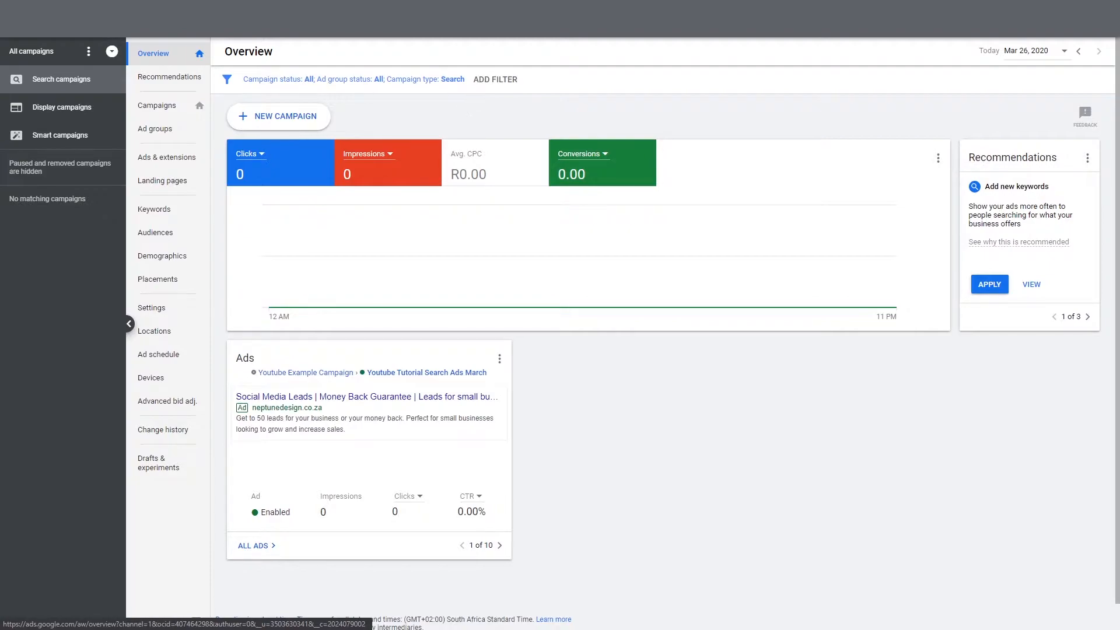
click(53, 52)
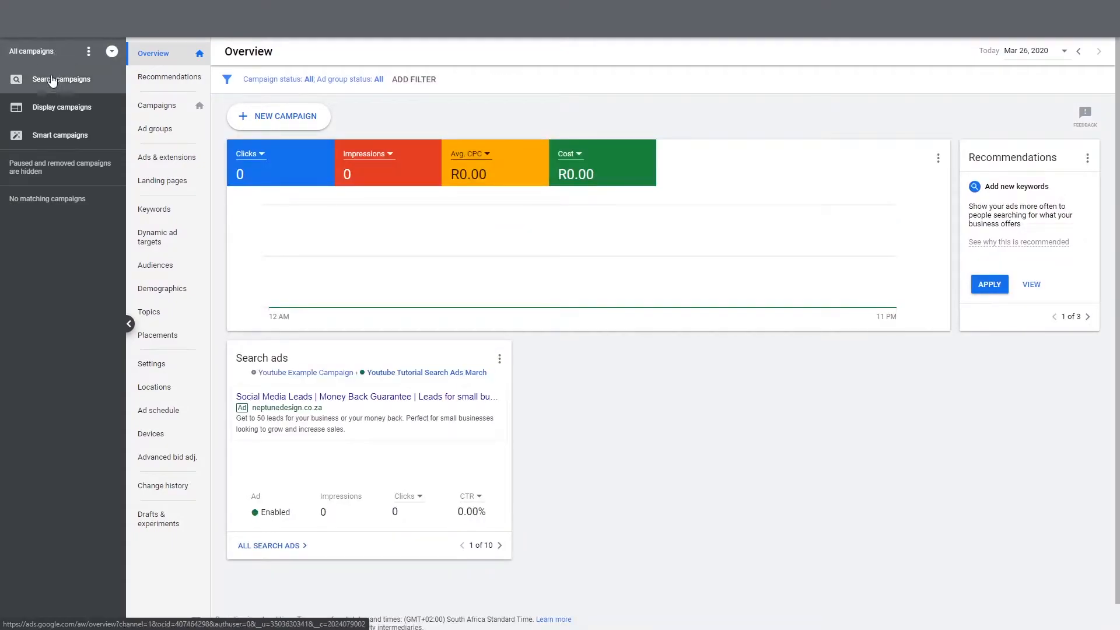
click(293, 118)
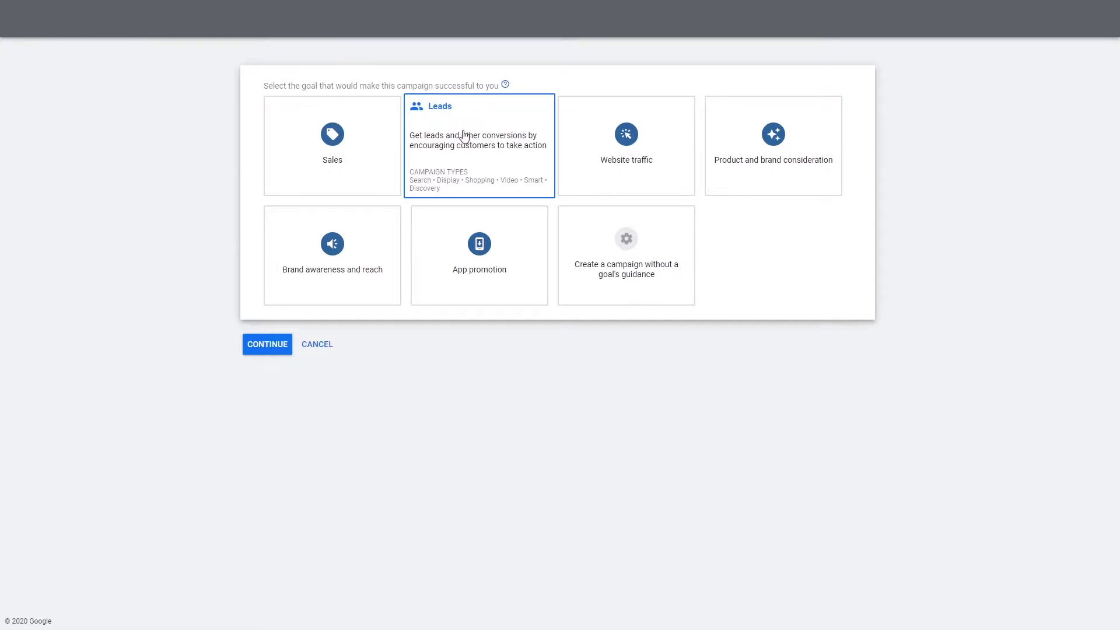
click(321, 344)
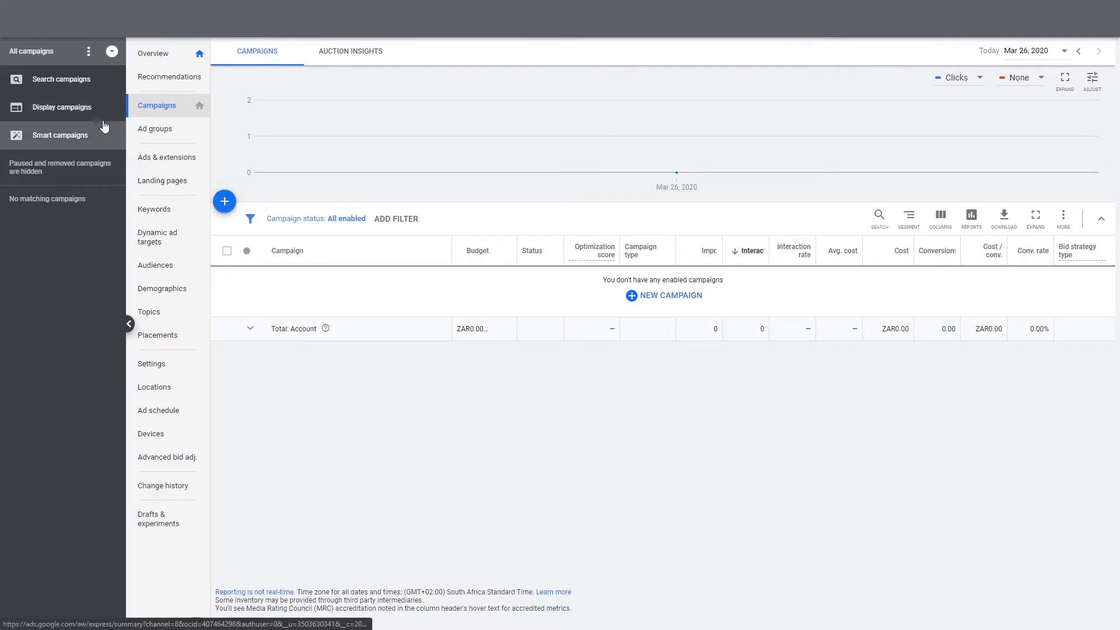
click(145, 53)
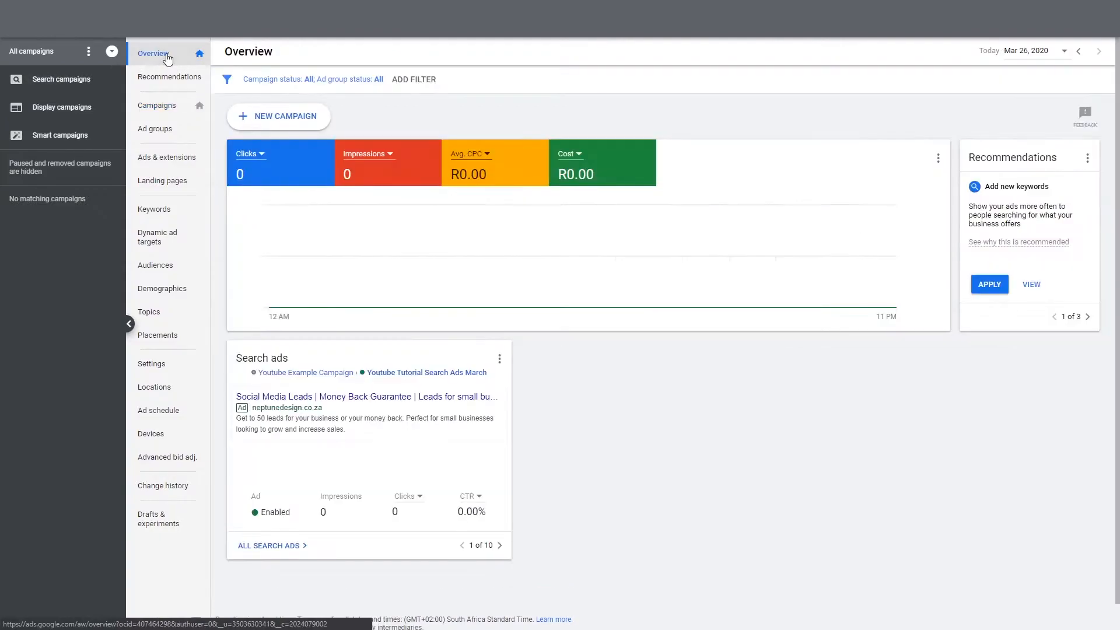
Start a new campaign with the Website traffic goal and the Video campaign type, and continue to its settings
click(274, 116)
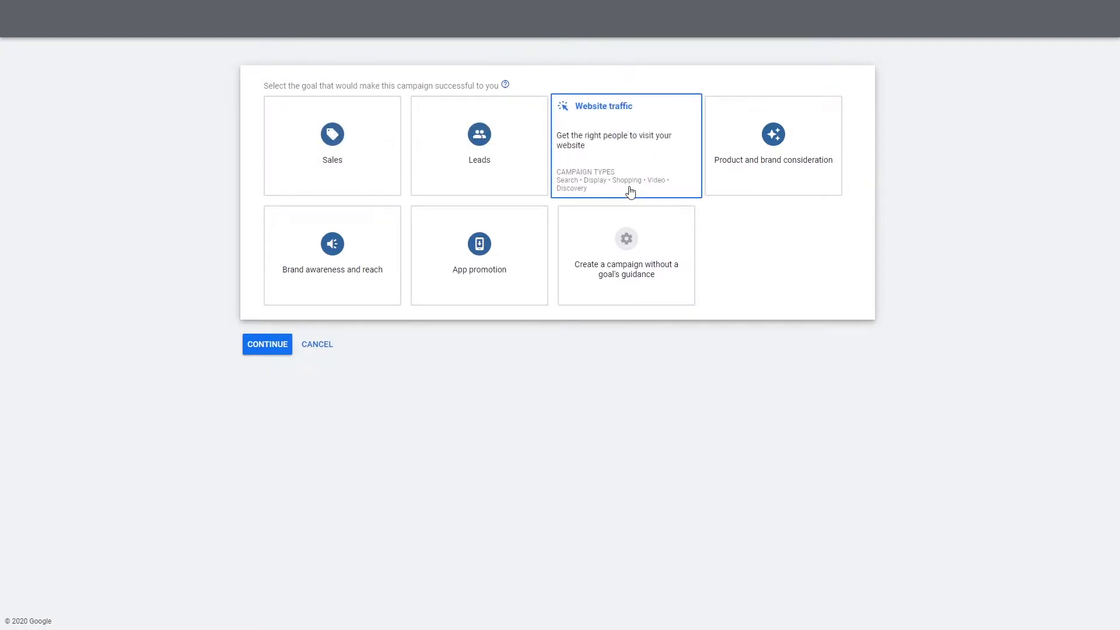
click(635, 166)
click(609, 143)
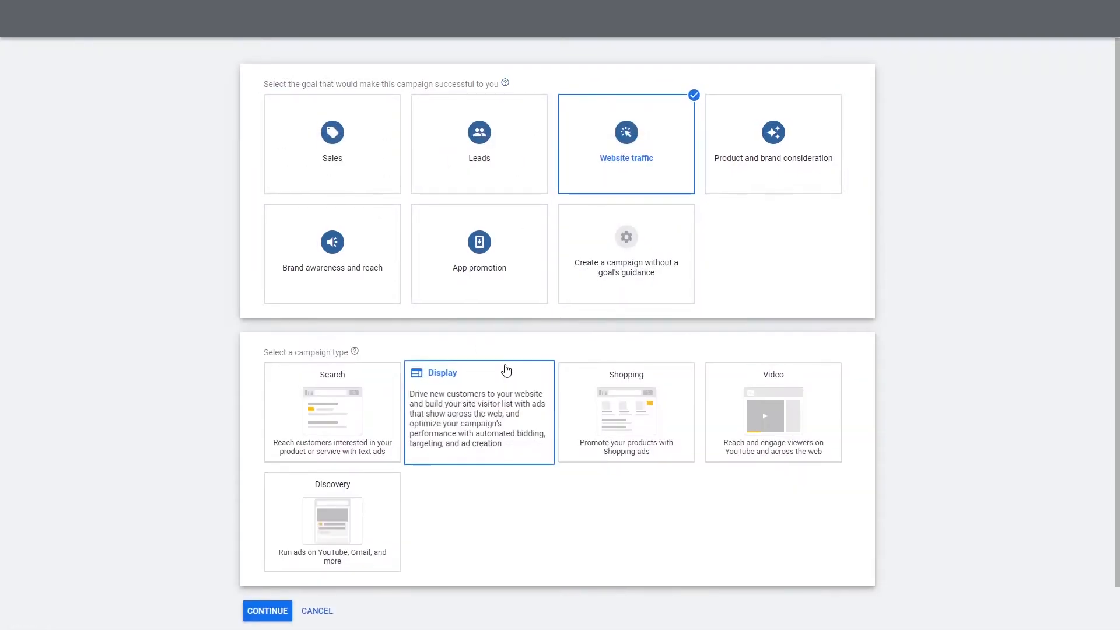
scroll(362, 275, down, 1)
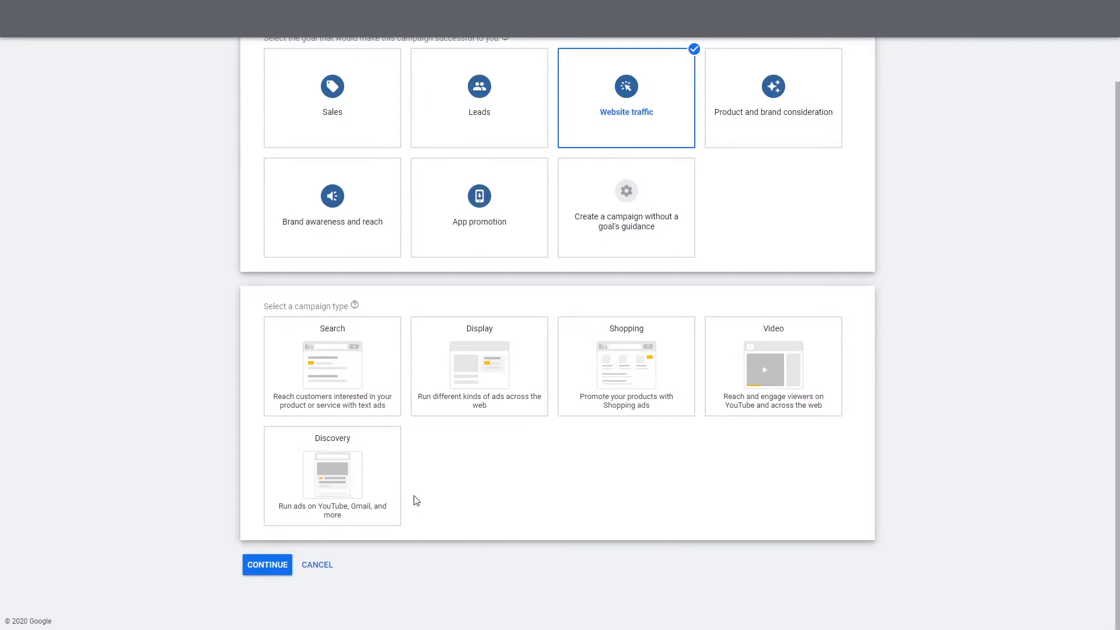
click(785, 396)
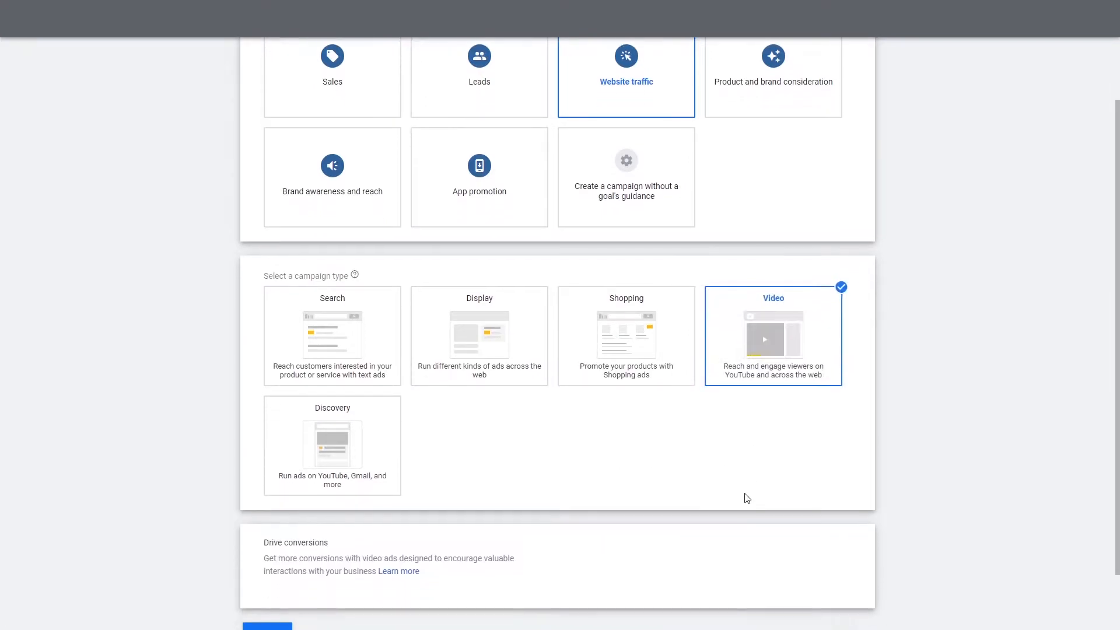
scroll(653, 436, down, 1)
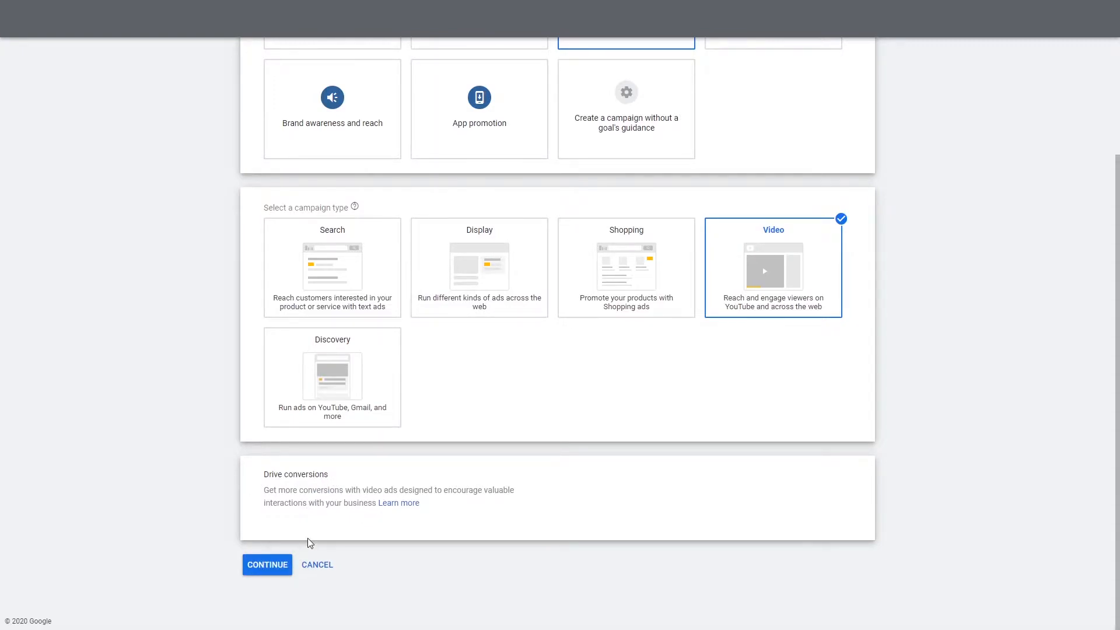
click(277, 561)
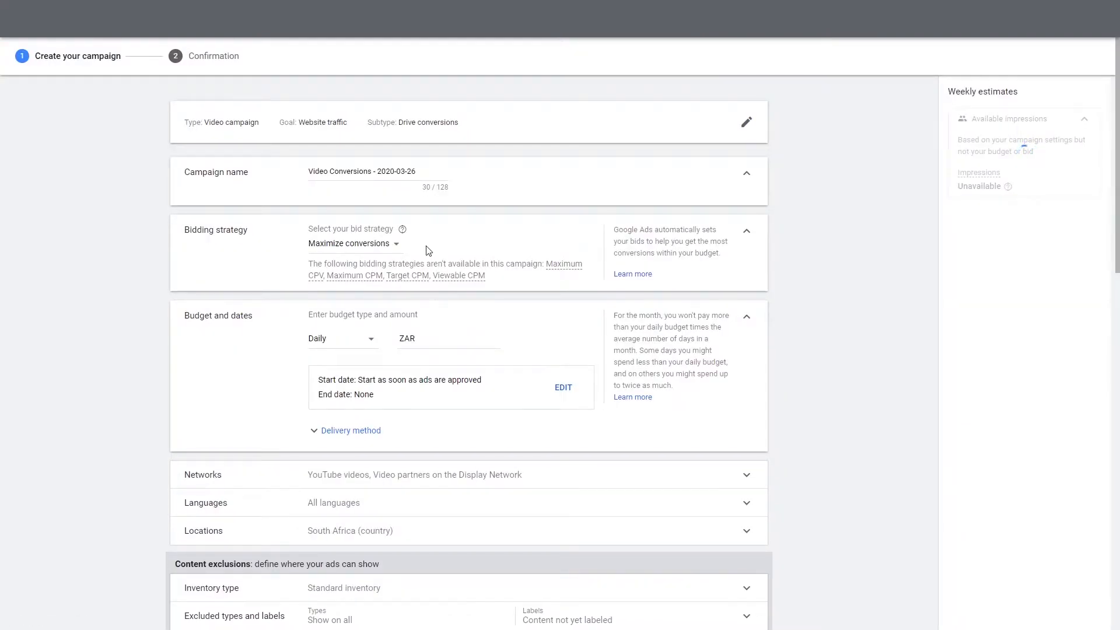
Name the campaign "Neptune Design Video Tutorial"
scroll(435, 250, down, 2)
scroll(435, 250, up, 2)
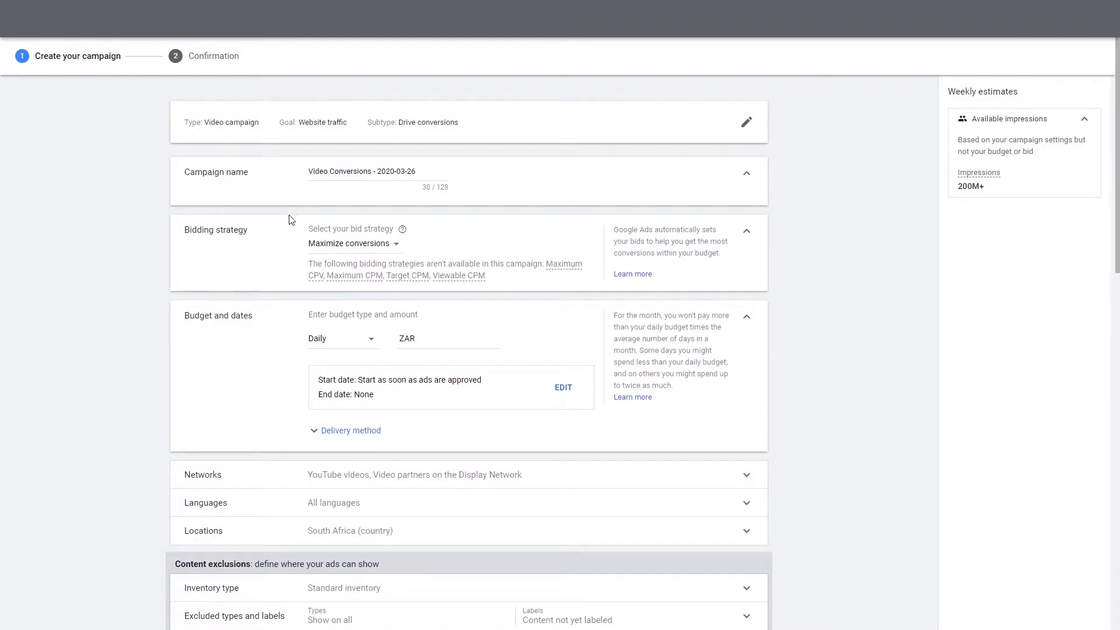
triple_click(402, 169)
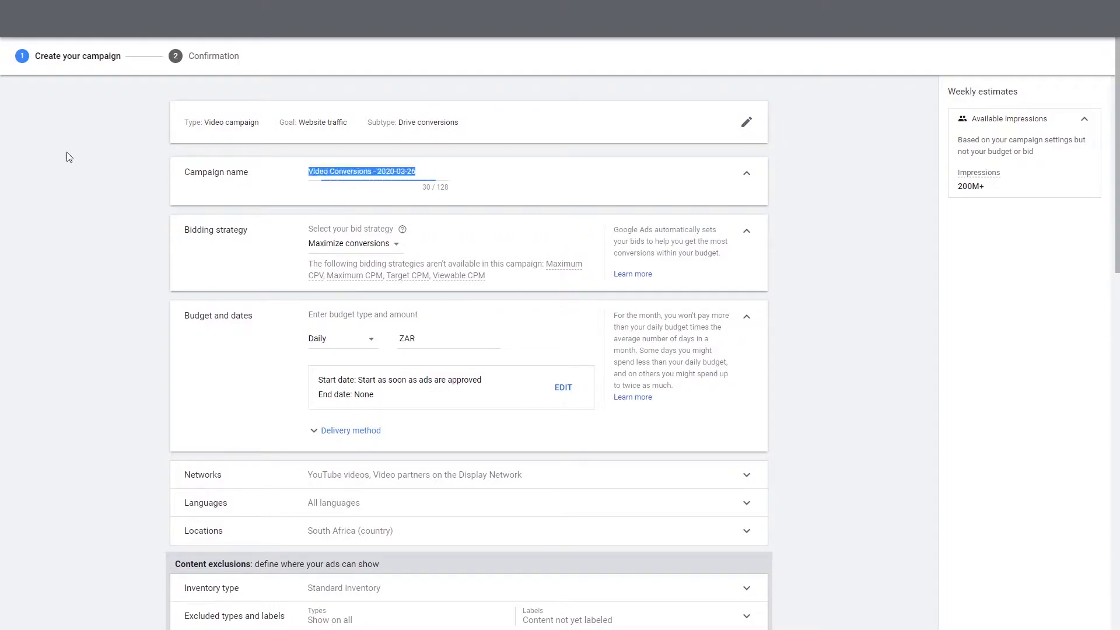
text(Neptu)
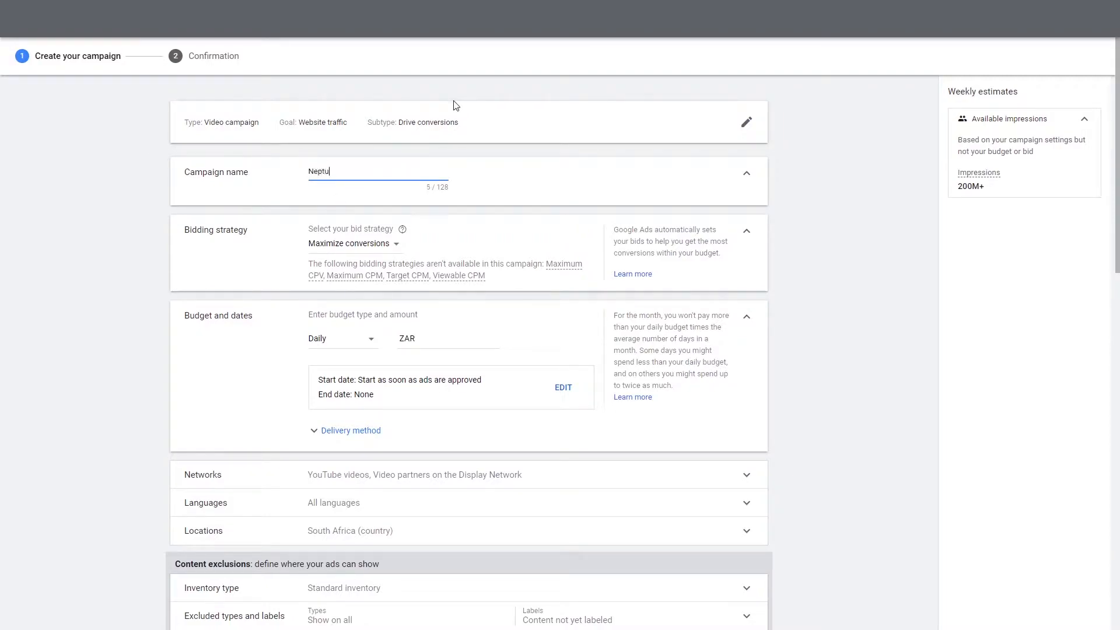
text(ne Design Video Tutorial)
key(Tab)
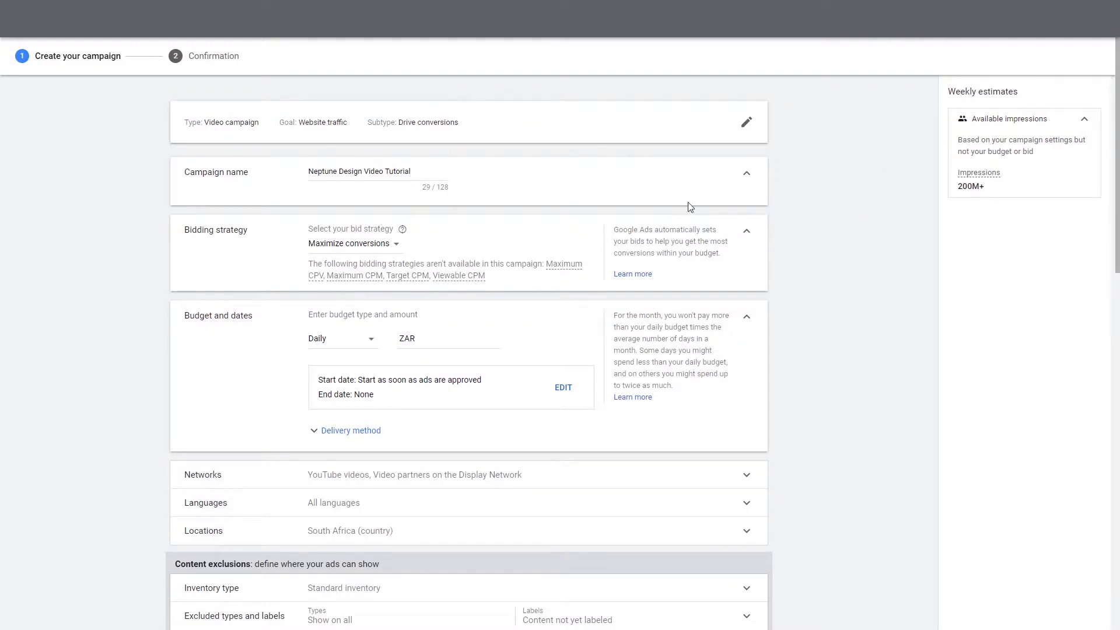
Examine the bid strategies offered for the campaign and the note on unavailable ones, keeping Maximize conversions selected
click(381, 247)
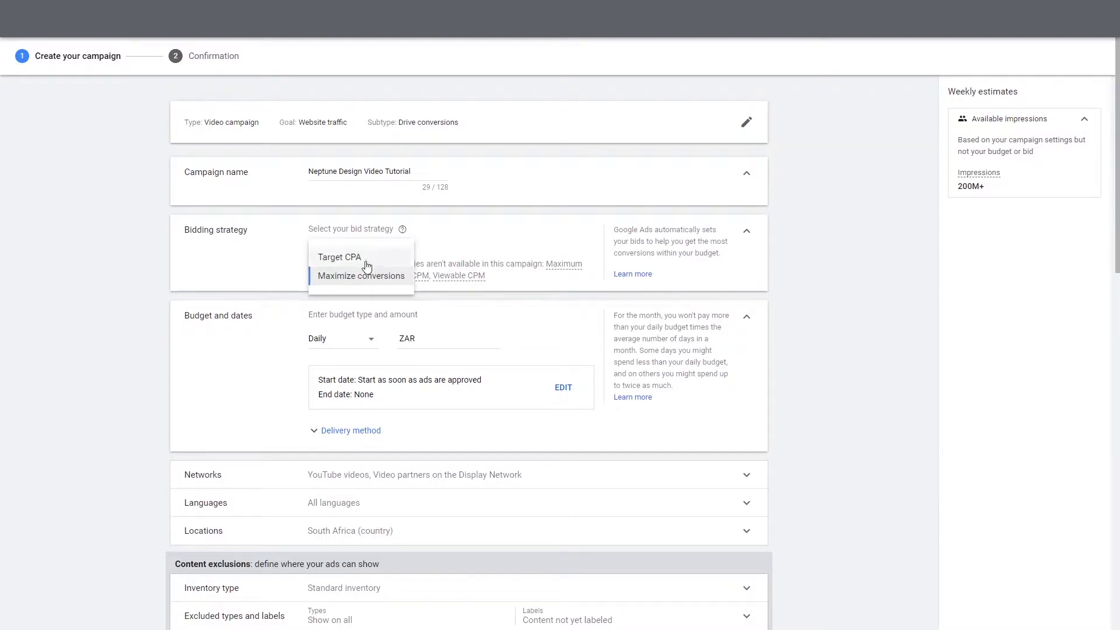
click(479, 245)
click(389, 252)
click(498, 225)
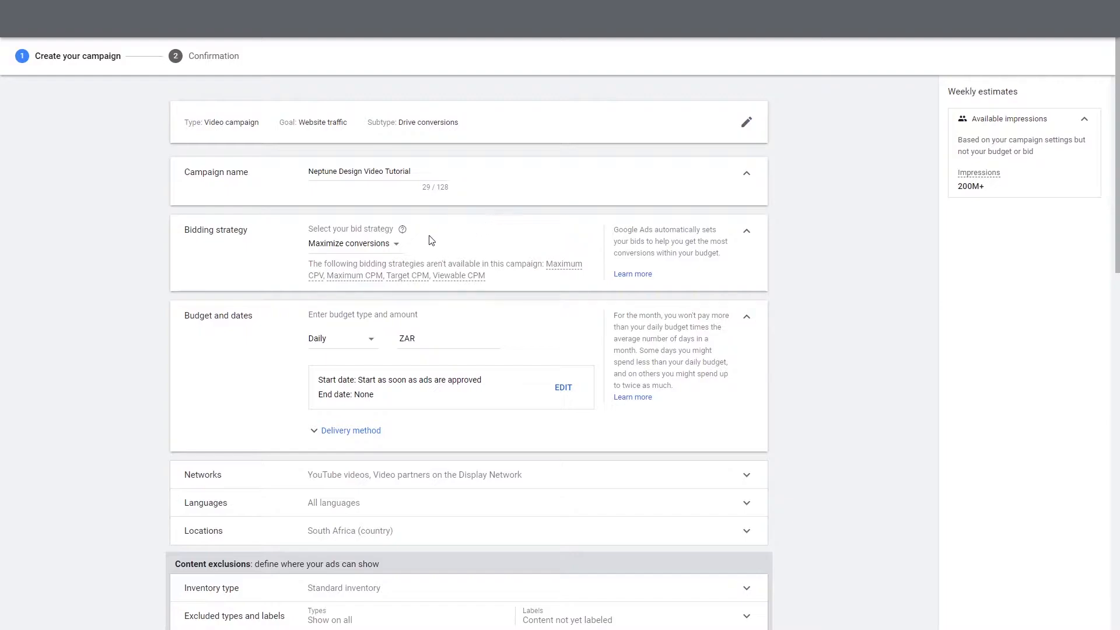
drag(322, 273, 522, 280)
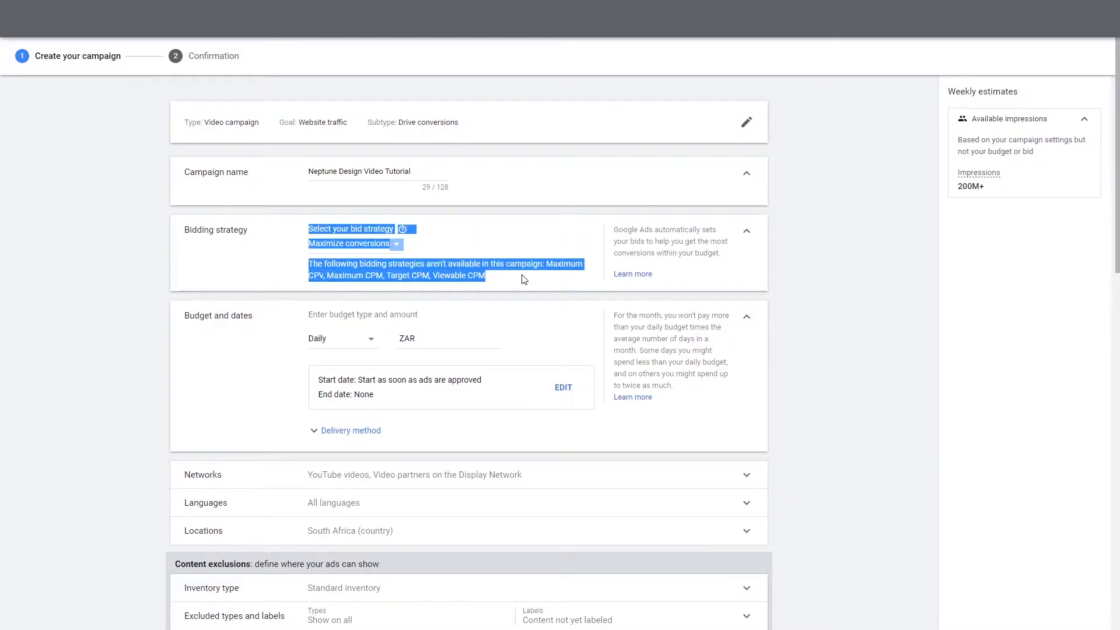
click(844, 233)
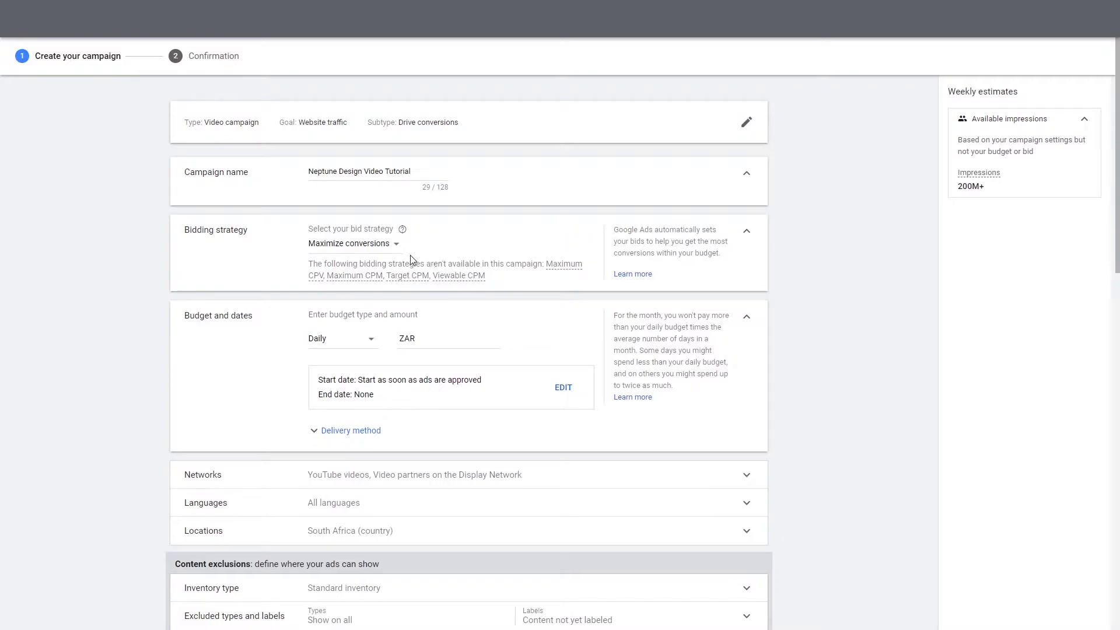
mouse_move(403, 230)
click(339, 244)
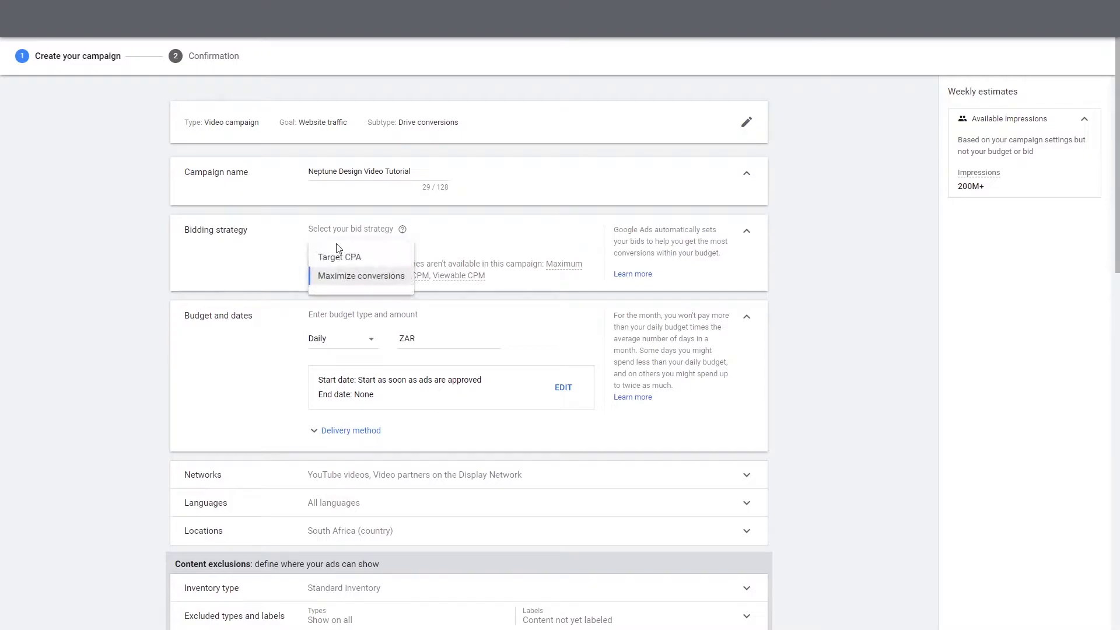
click(362, 275)
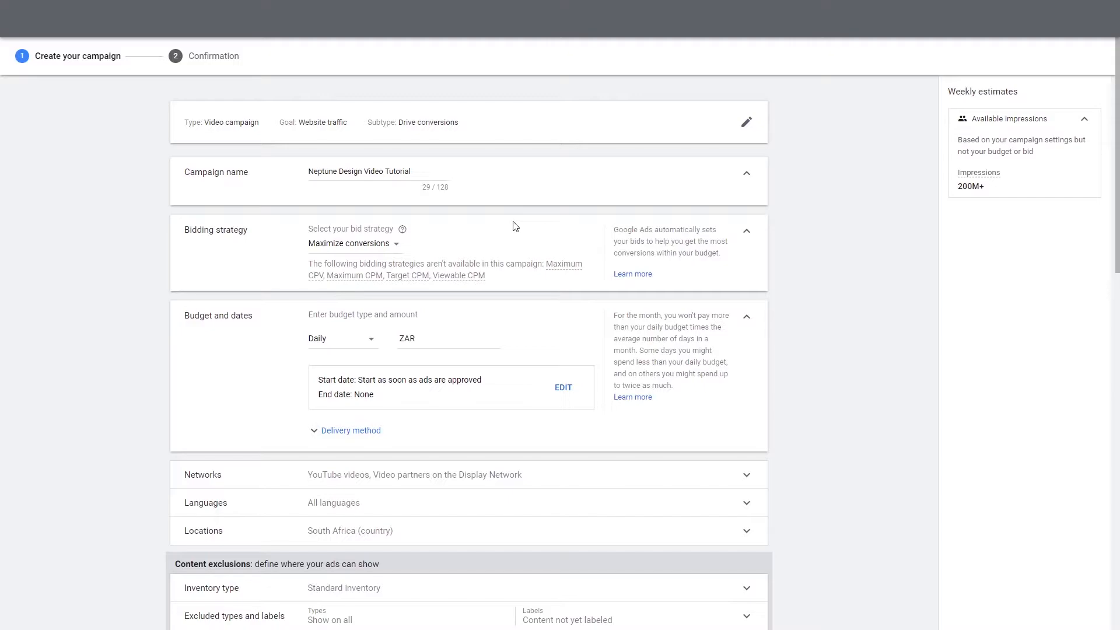
Try the Target CPA bid strategy with a target of ZAR 250
click(369, 245)
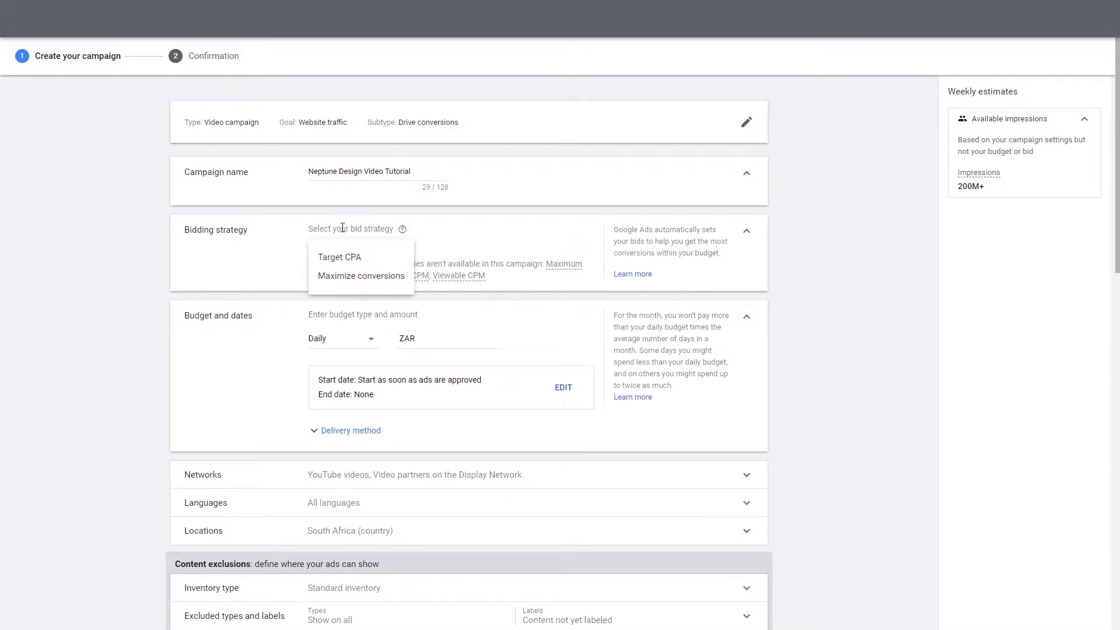
click(319, 257)
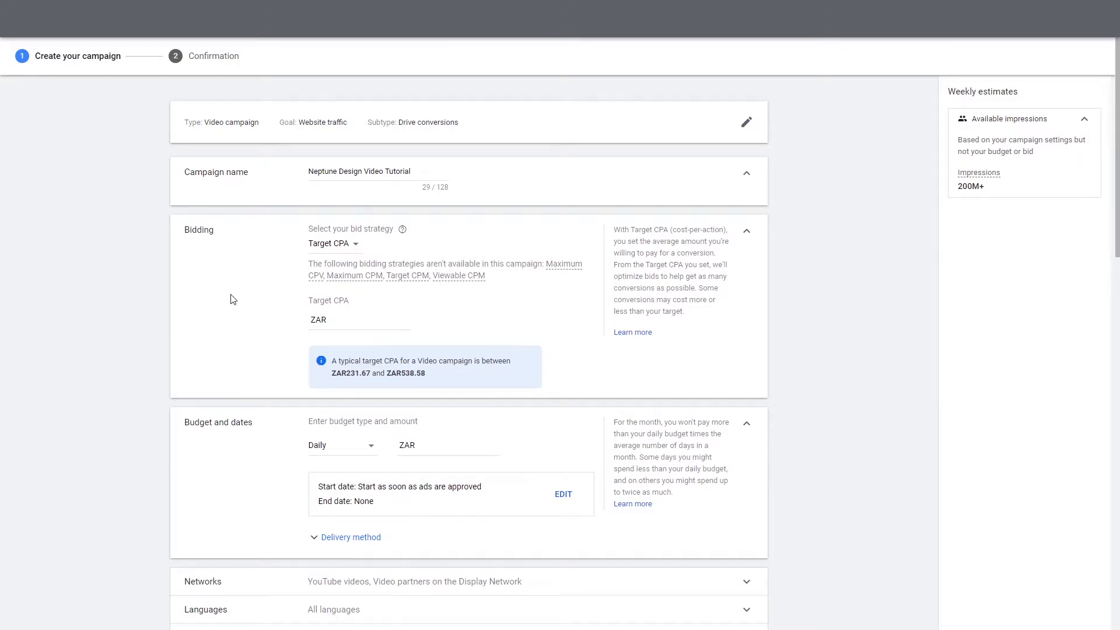
click(361, 321)
text(250)
click(492, 297)
click(398, 320)
click(265, 304)
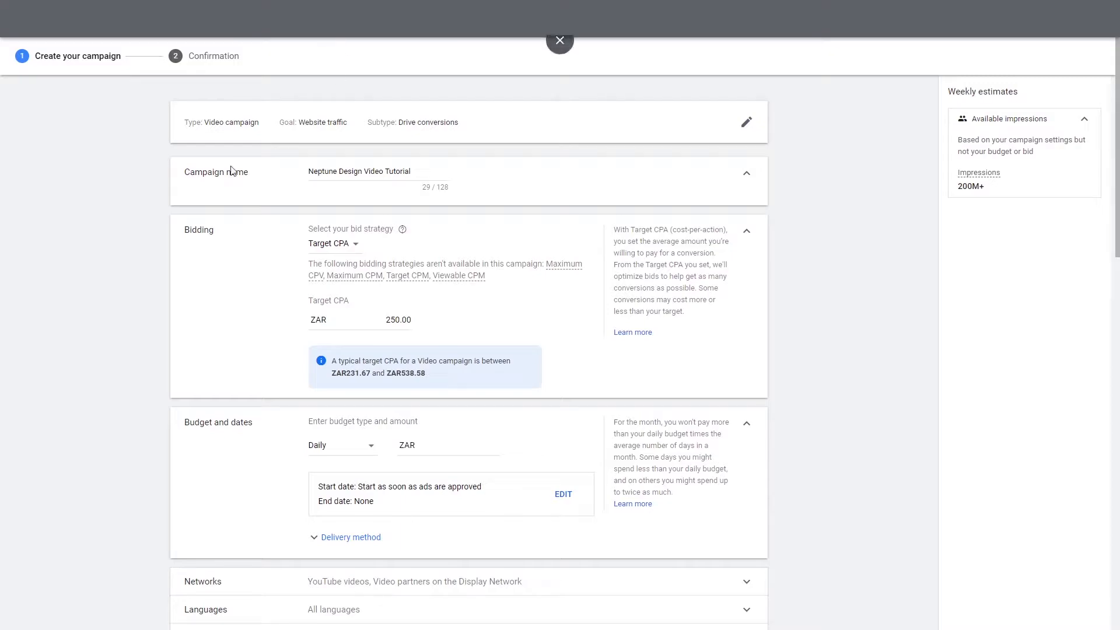
Clear the target CPA amount and switch the bid strategy back to Maximize conversions
double_click(384, 322)
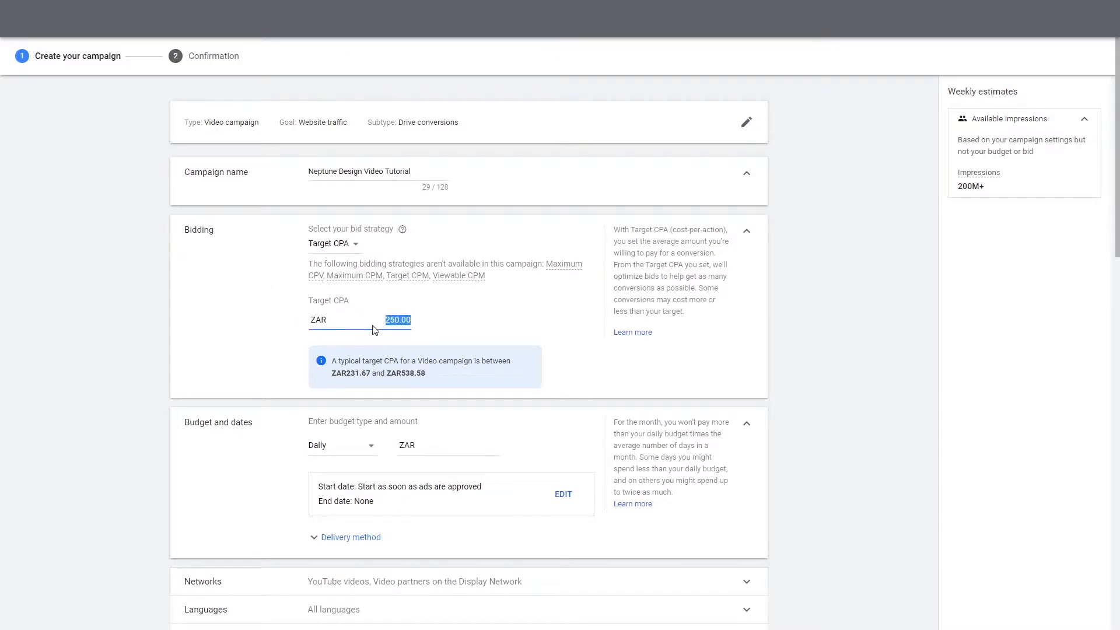
click(449, 325)
click(370, 321)
key(BackSpace)
click(336, 244)
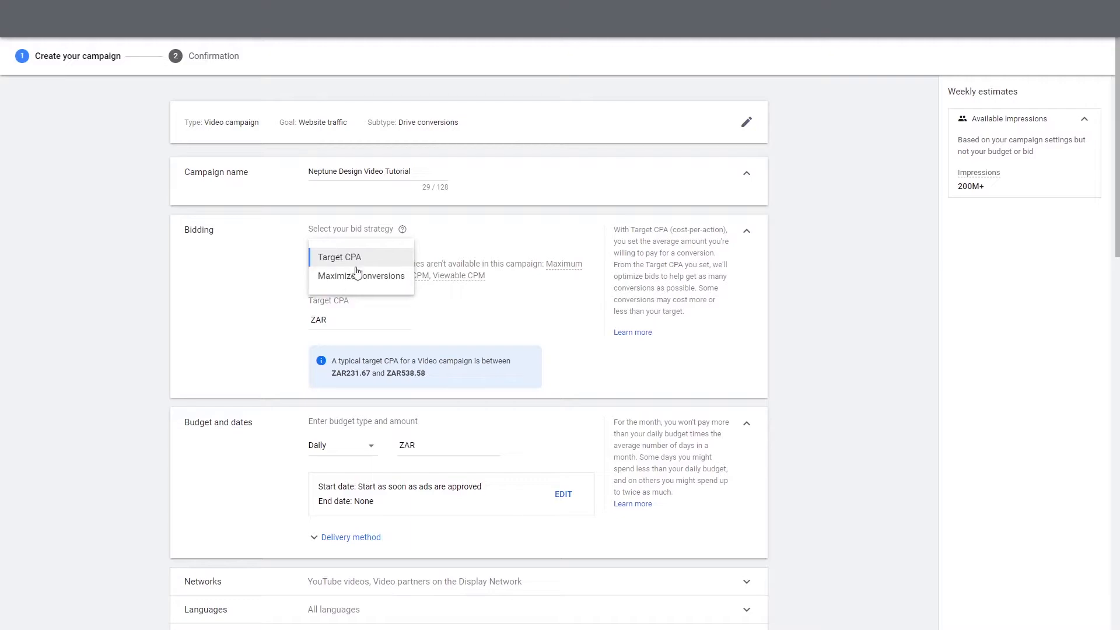
click(357, 277)
click(357, 244)
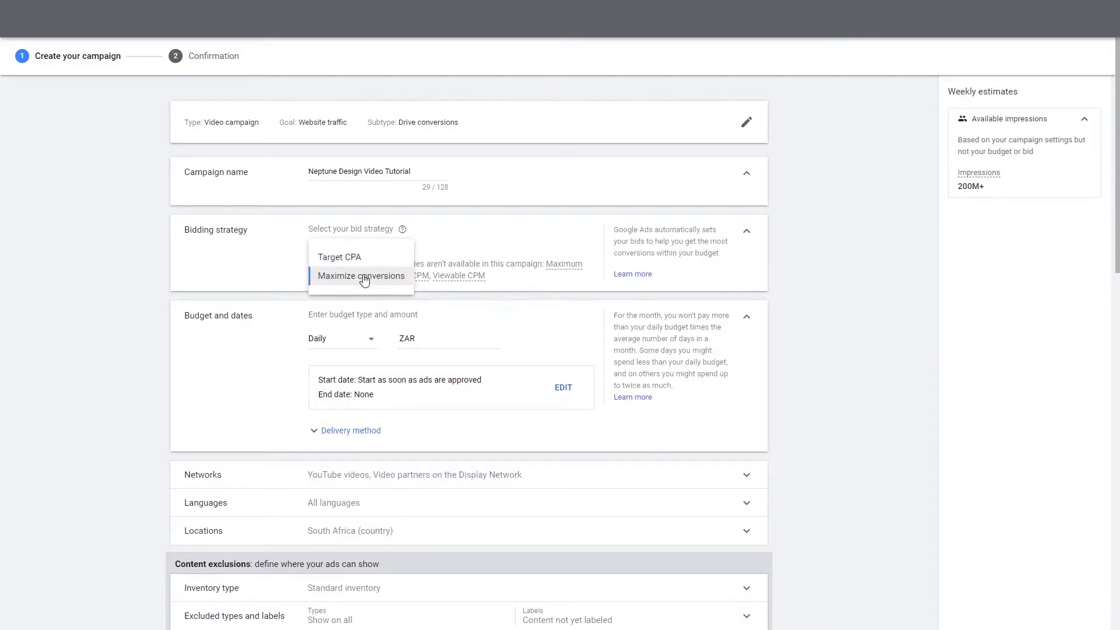
click(324, 257)
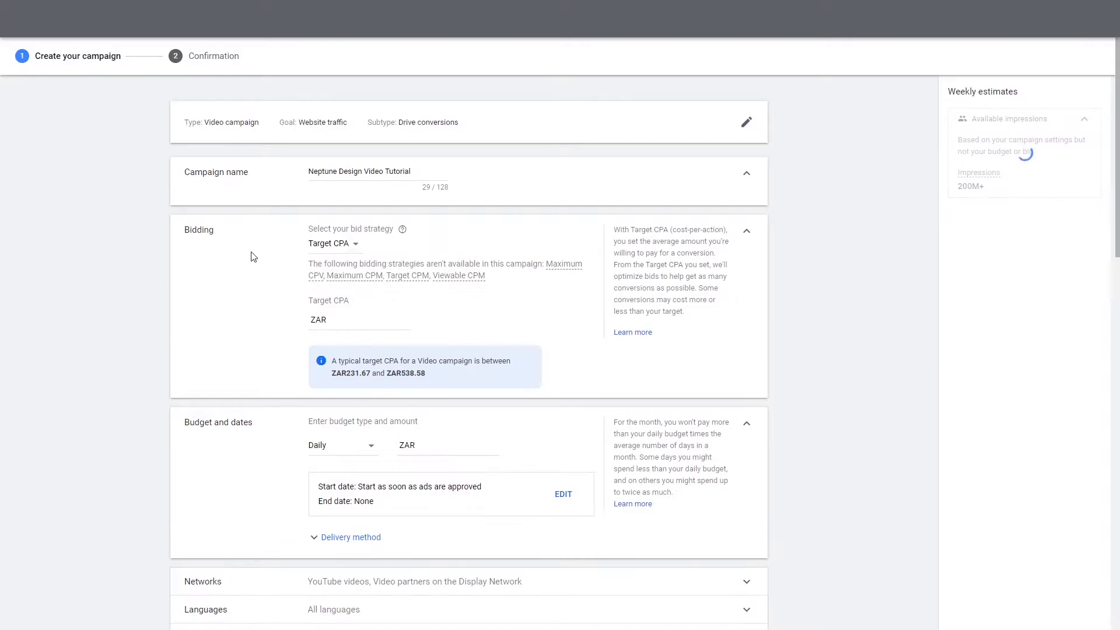
click(349, 243)
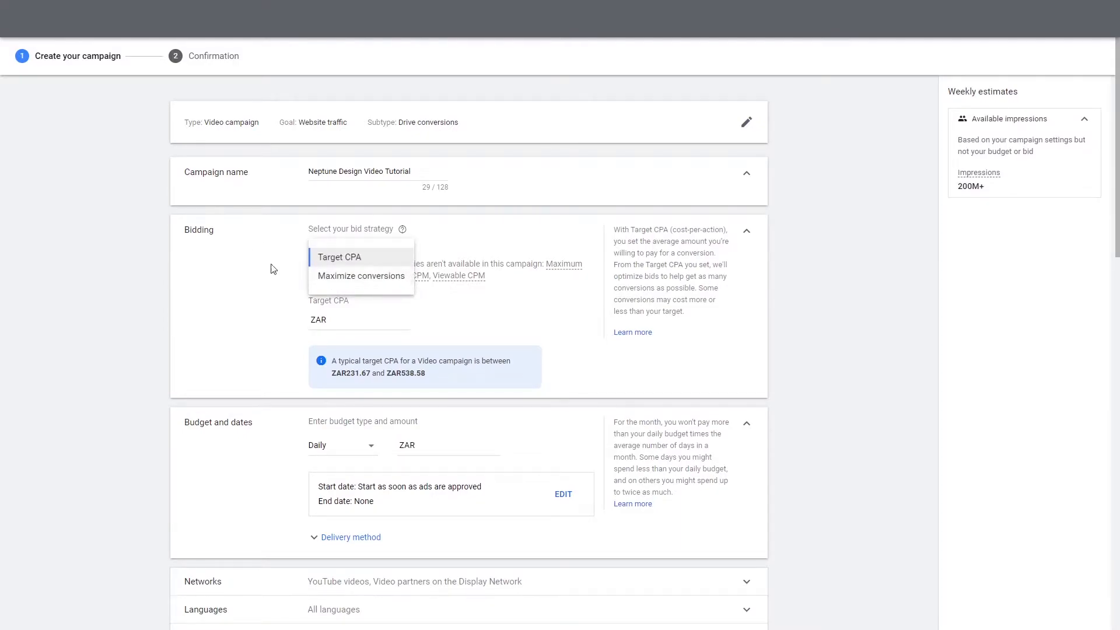
click(327, 280)
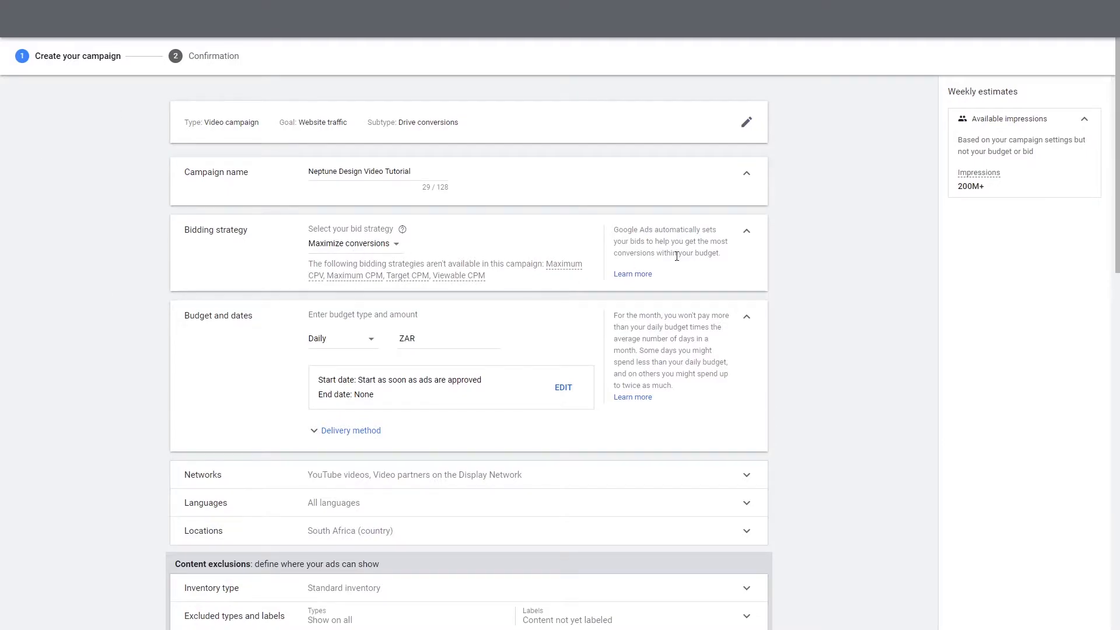
Set the campaign's daily budget to ZAR 10.00
scroll(473, 247, down, 1)
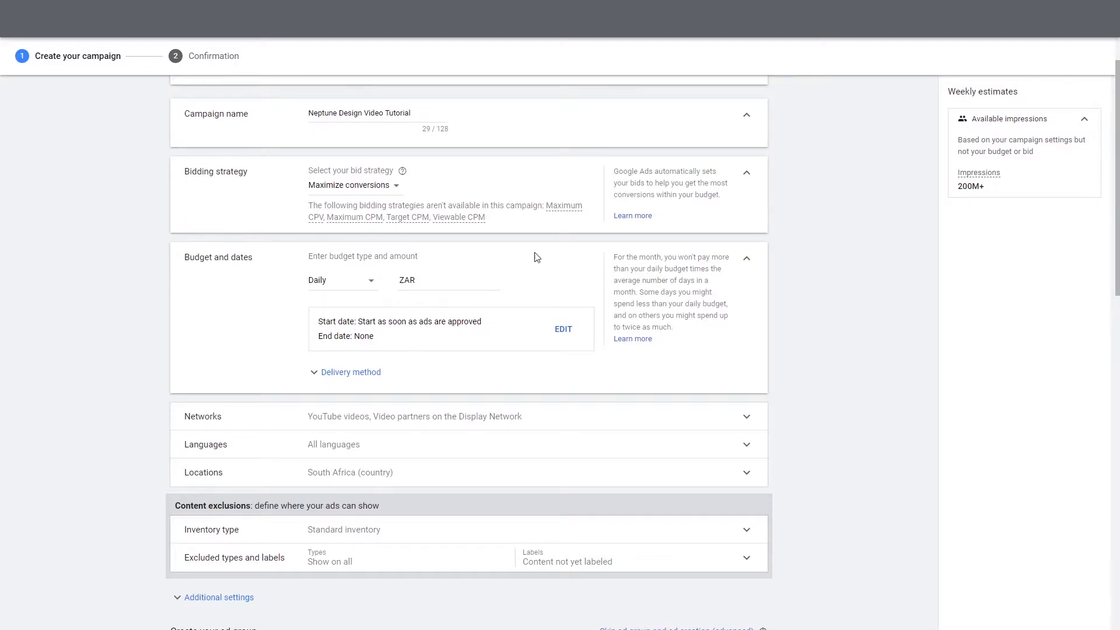
click(432, 281)
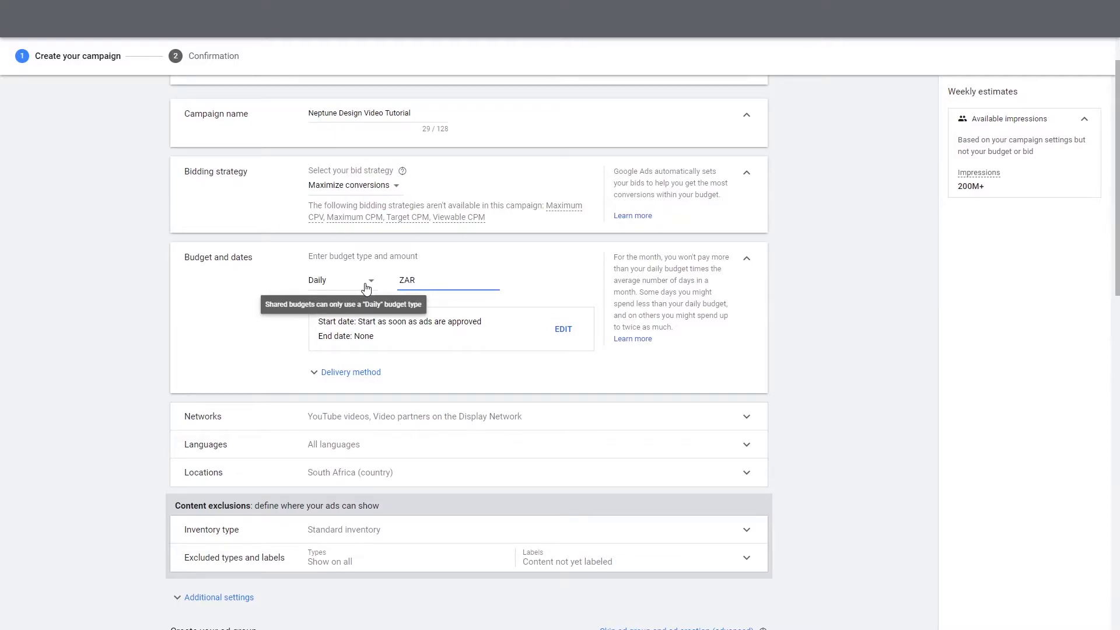
text(1000)
click(202, 344)
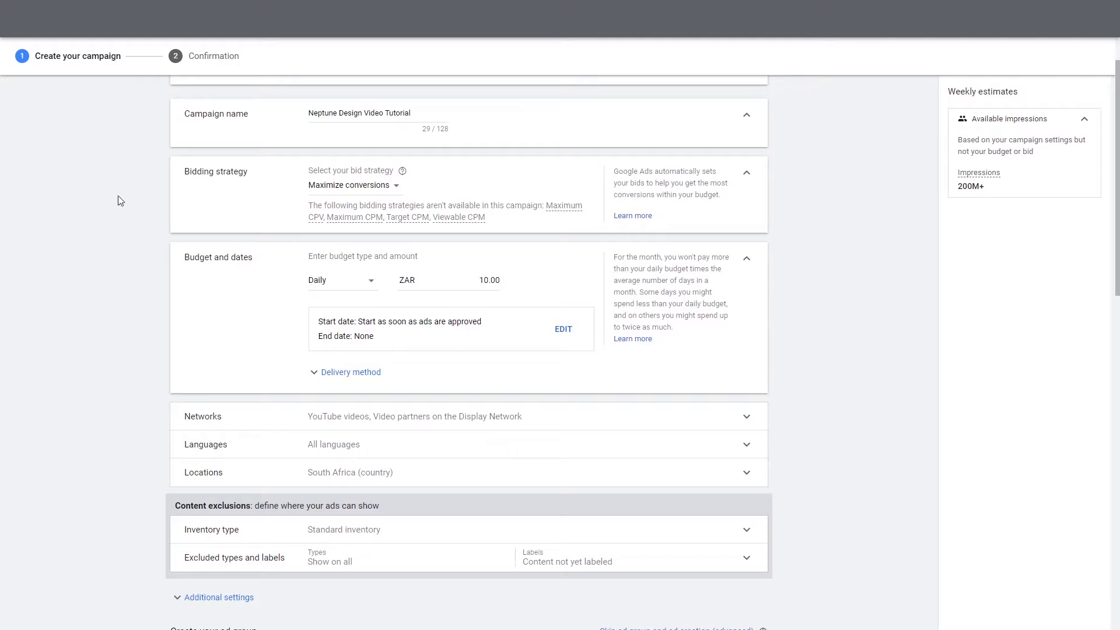
Expand the delivery method options of the budget and review them, leaving Standard selected
scroll(262, 313, down, 1)
click(315, 316)
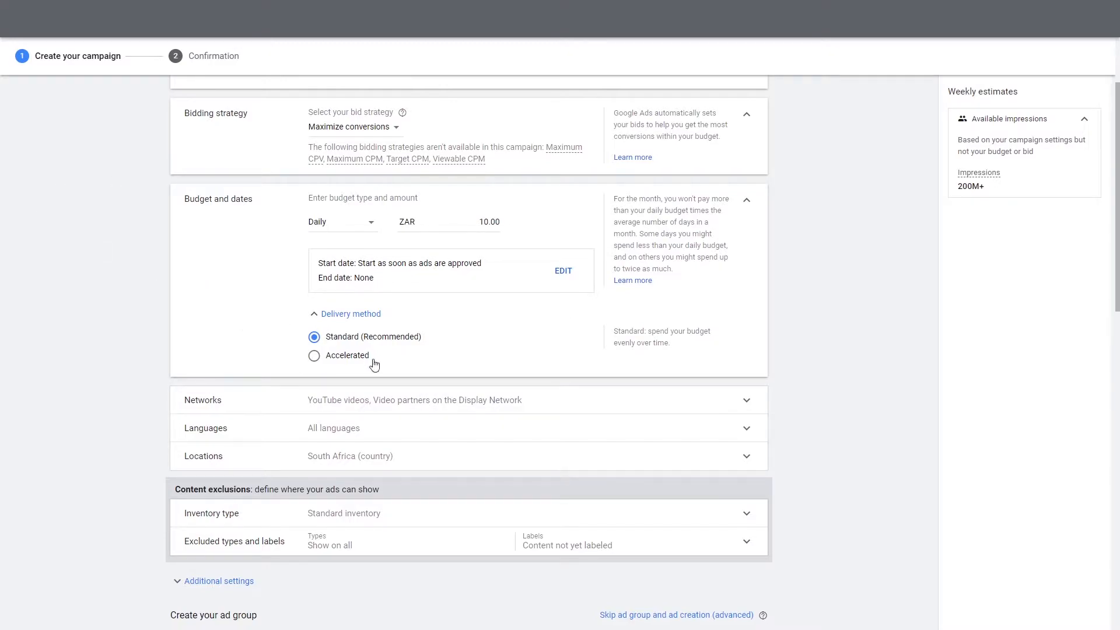
scroll(240, 327, down, 2)
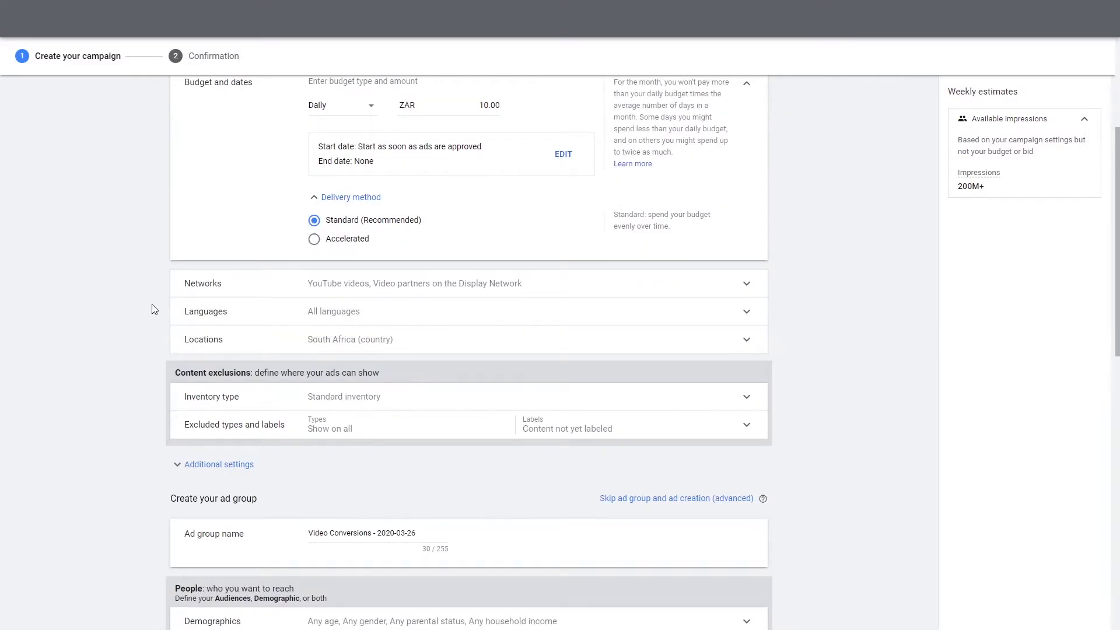
scroll(155, 306, up, 1)
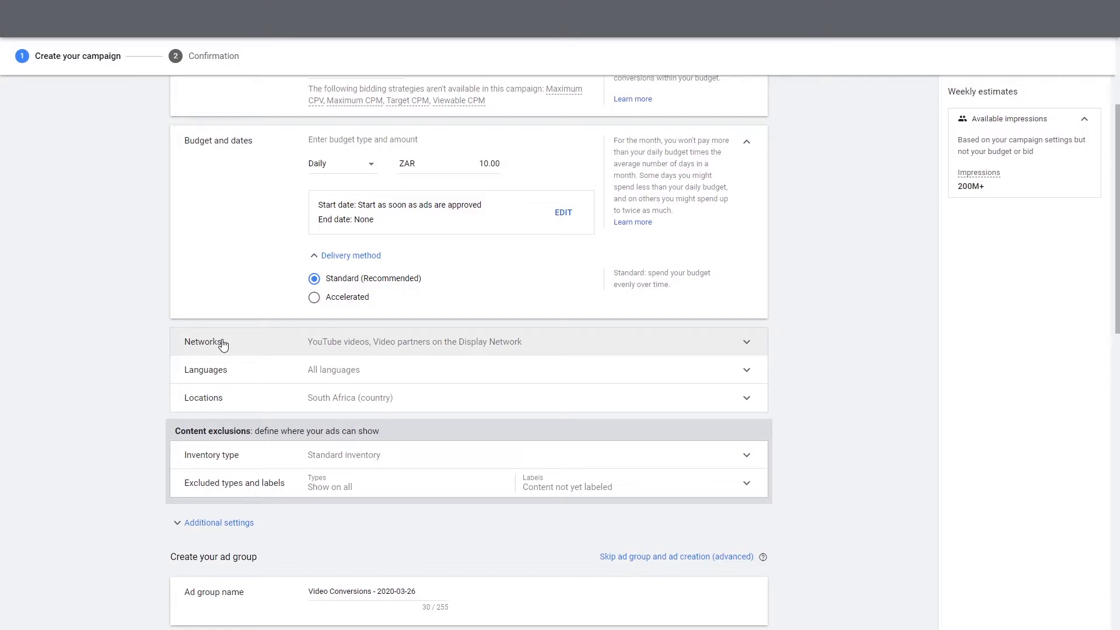
Expand the campaign's Networks settings and review the YouTube and Display Network video partner options
click(351, 343)
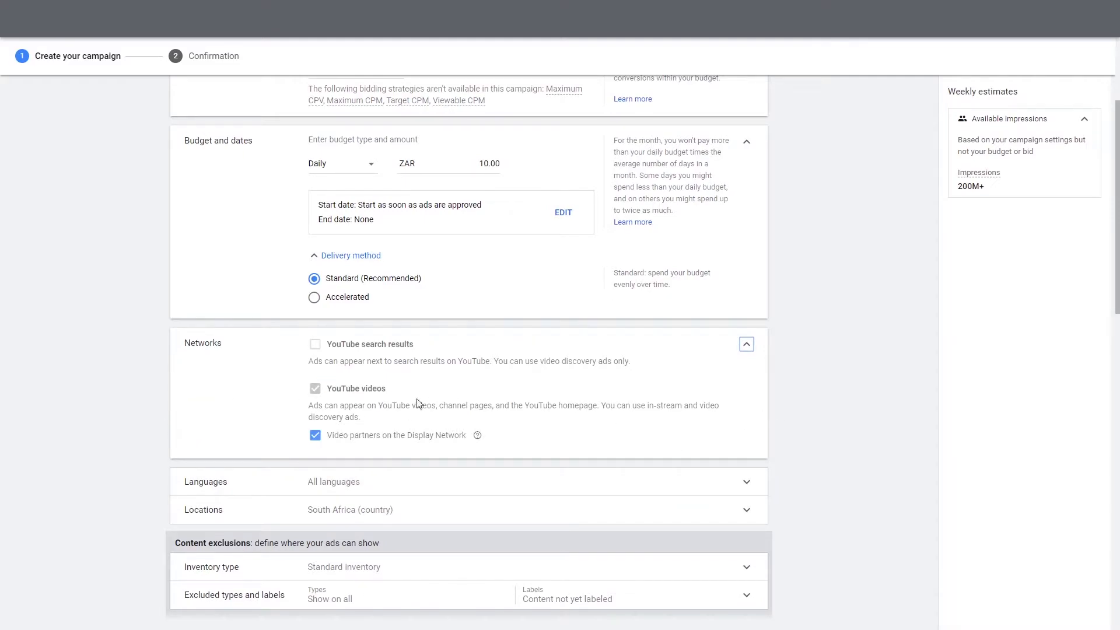
click(328, 390)
scroll(266, 356, up, 2)
scroll(263, 365, down, 3)
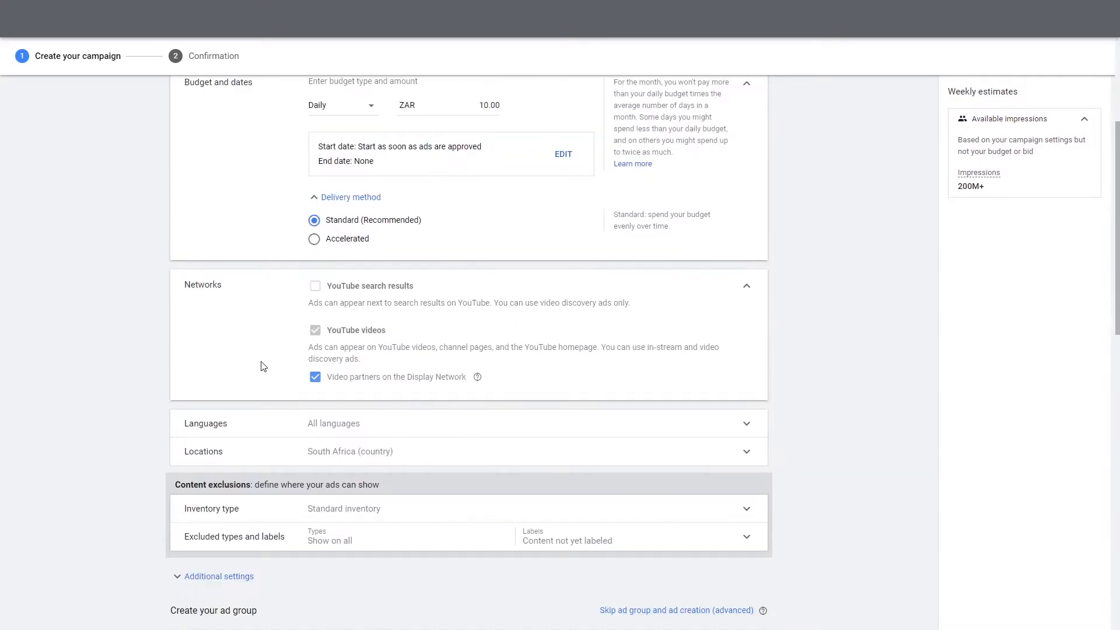
scroll(263, 365, down, 2)
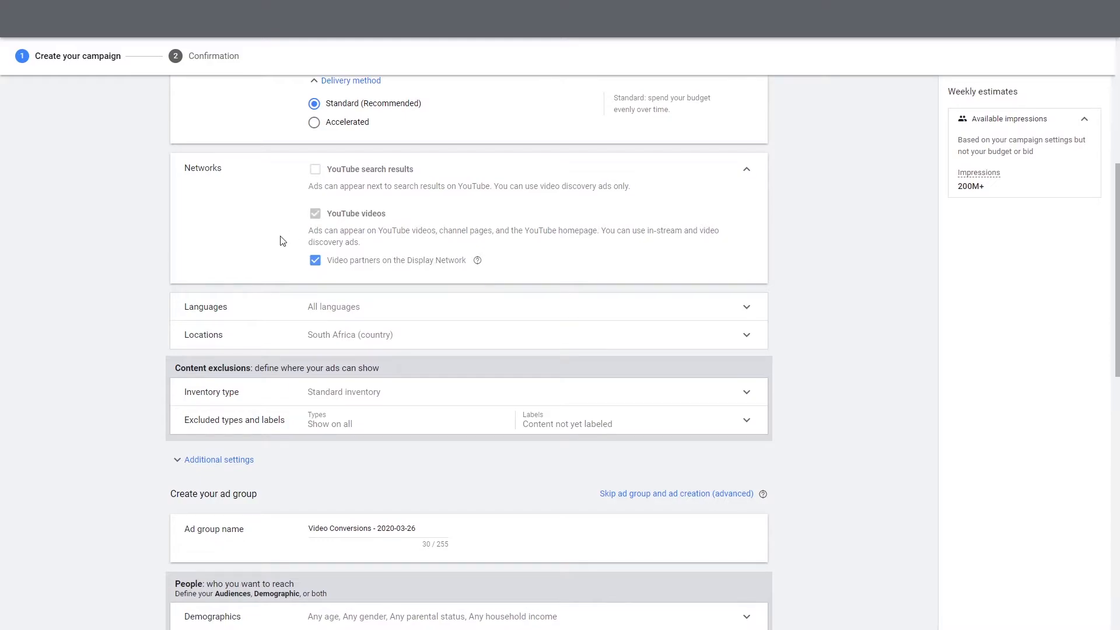
Expand the campaign's Languages settings, review the language targeting, and collapse the section again
click(512, 314)
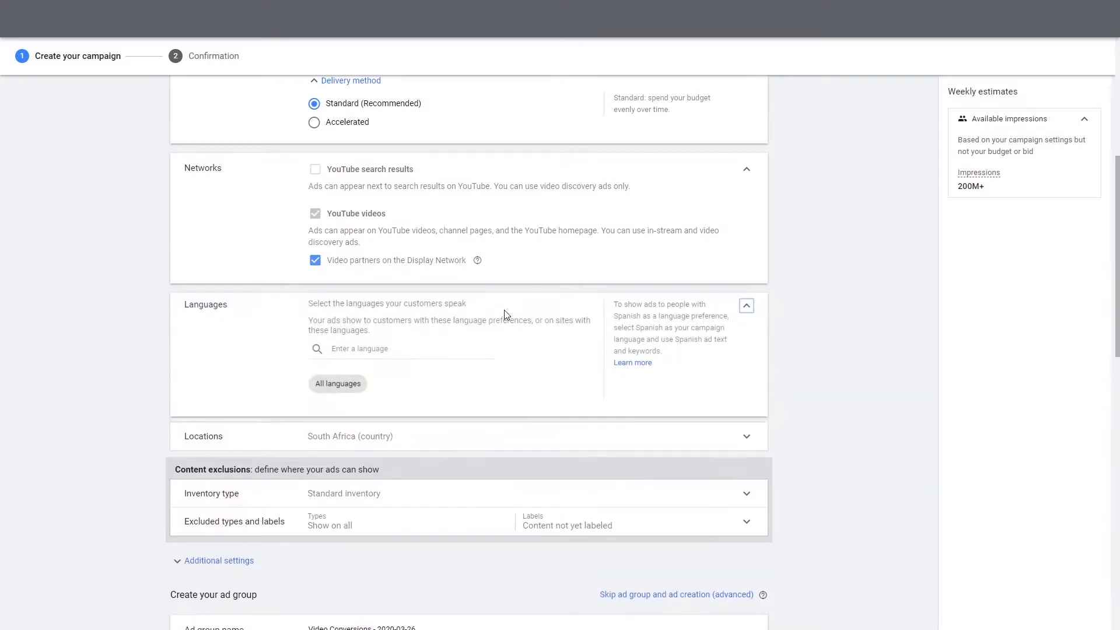
scroll(407, 292, down, 2)
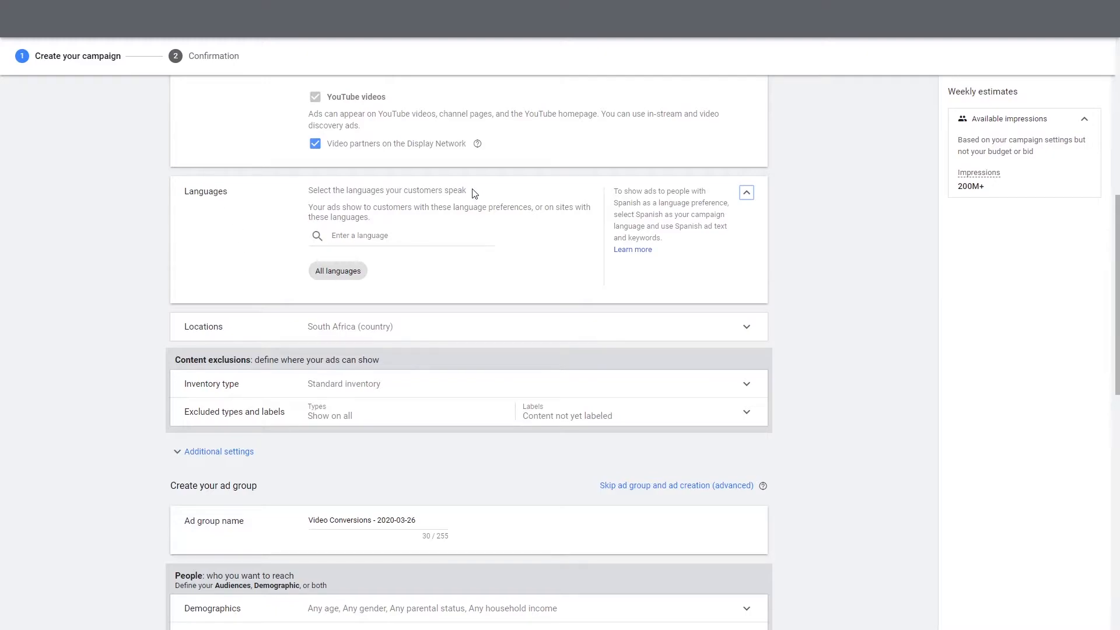
click(747, 194)
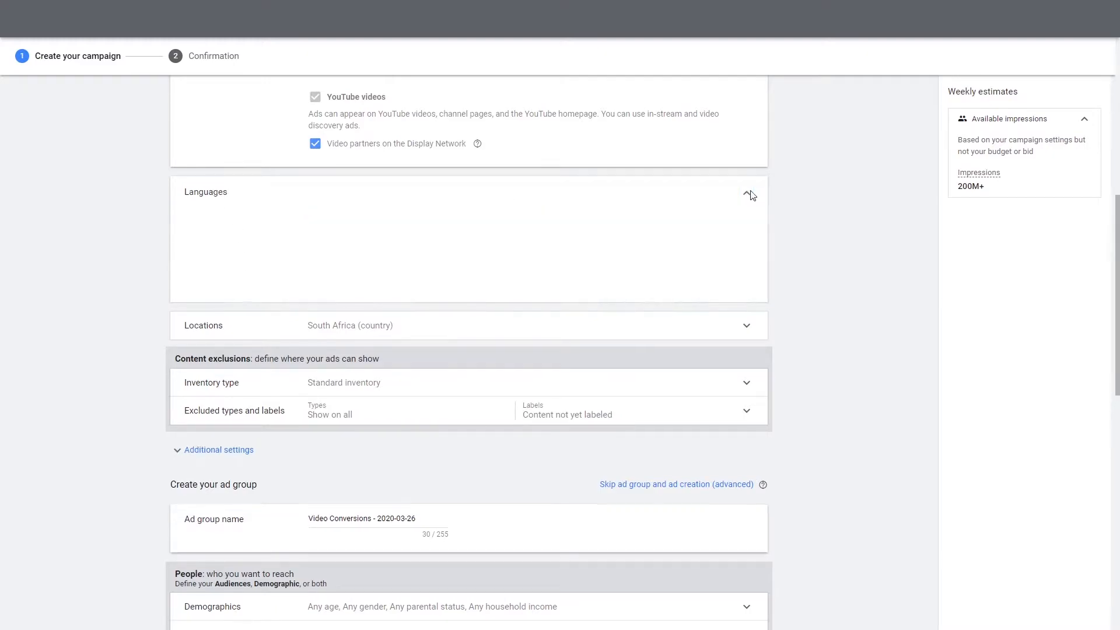
scroll(577, 243, up, 3)
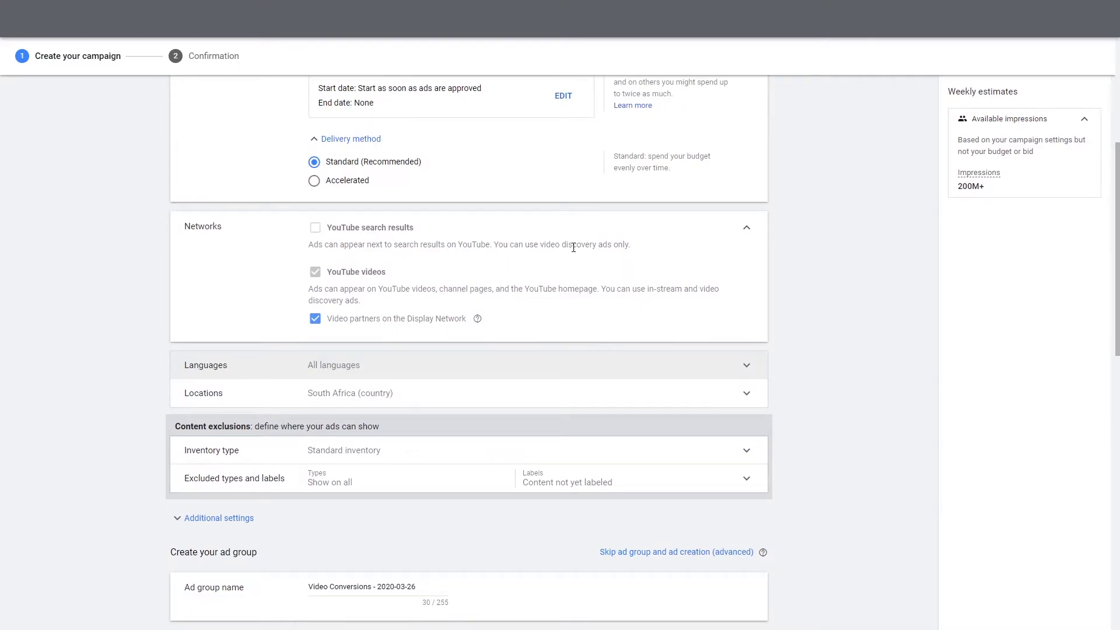
scroll(805, 289, down, 3)
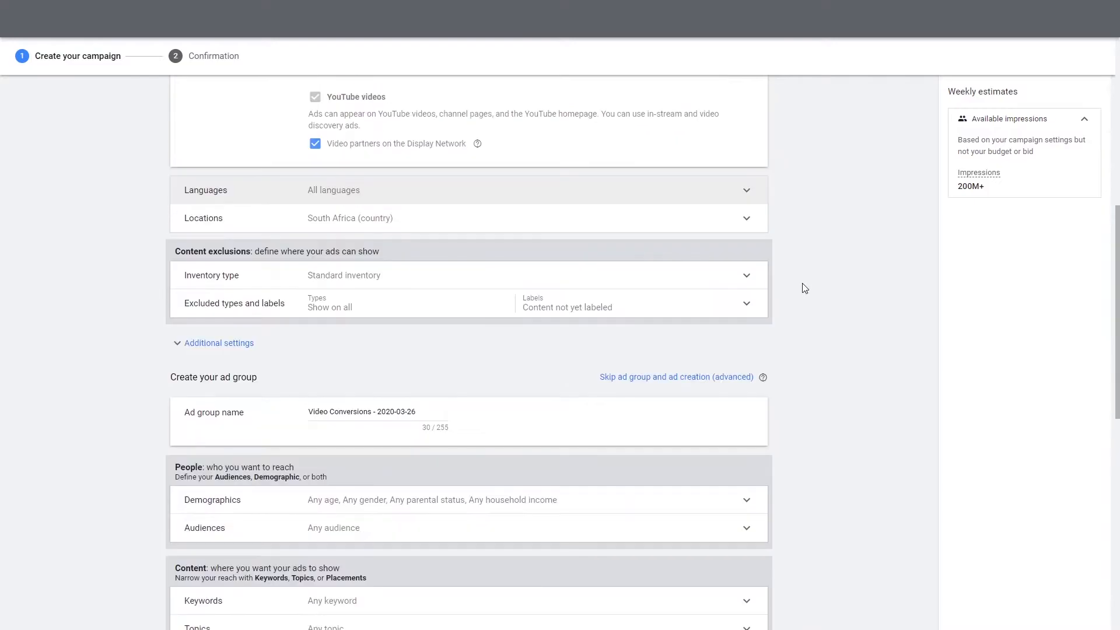
scroll(792, 286, up, 2)
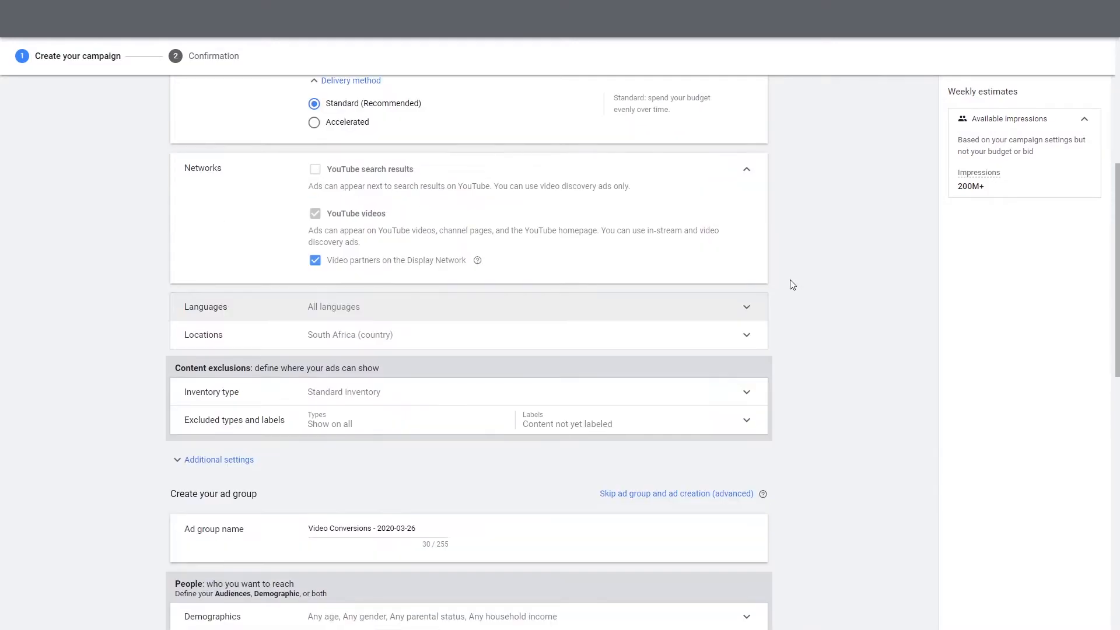
Try the option to enter another target location, reselect South Africa, and collapse the Locations settings
click(596, 341)
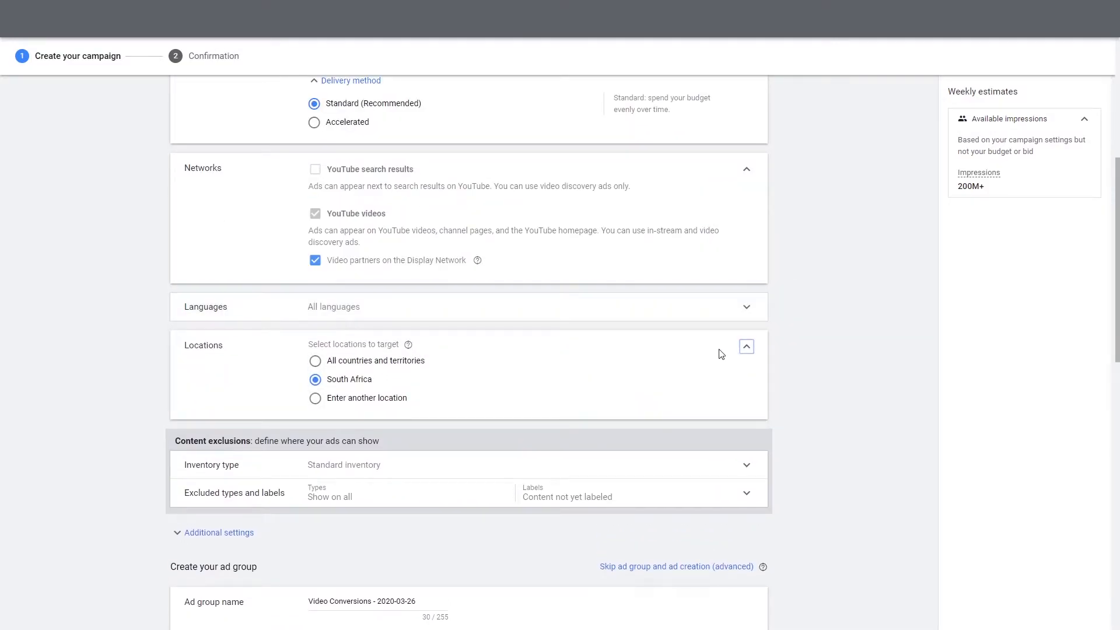
click(746, 348)
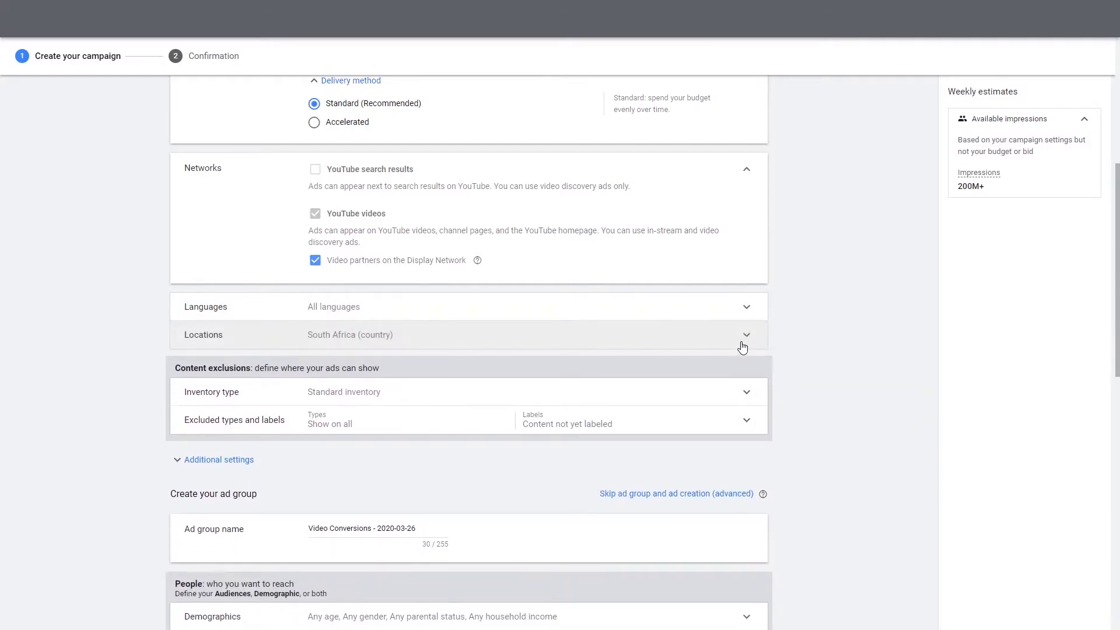
click(741, 341)
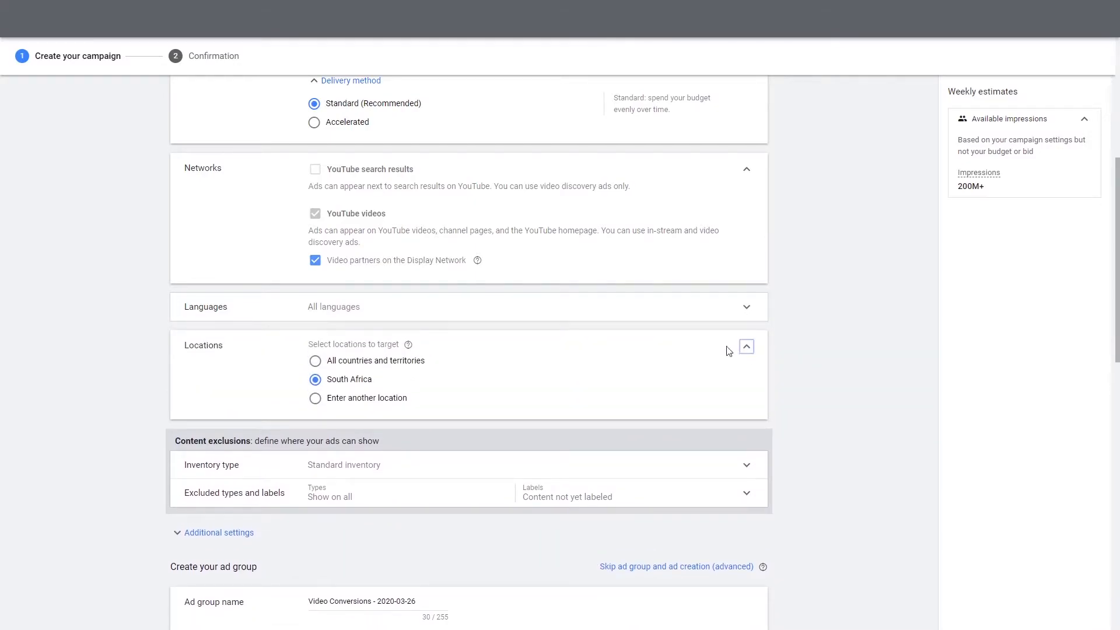
click(347, 400)
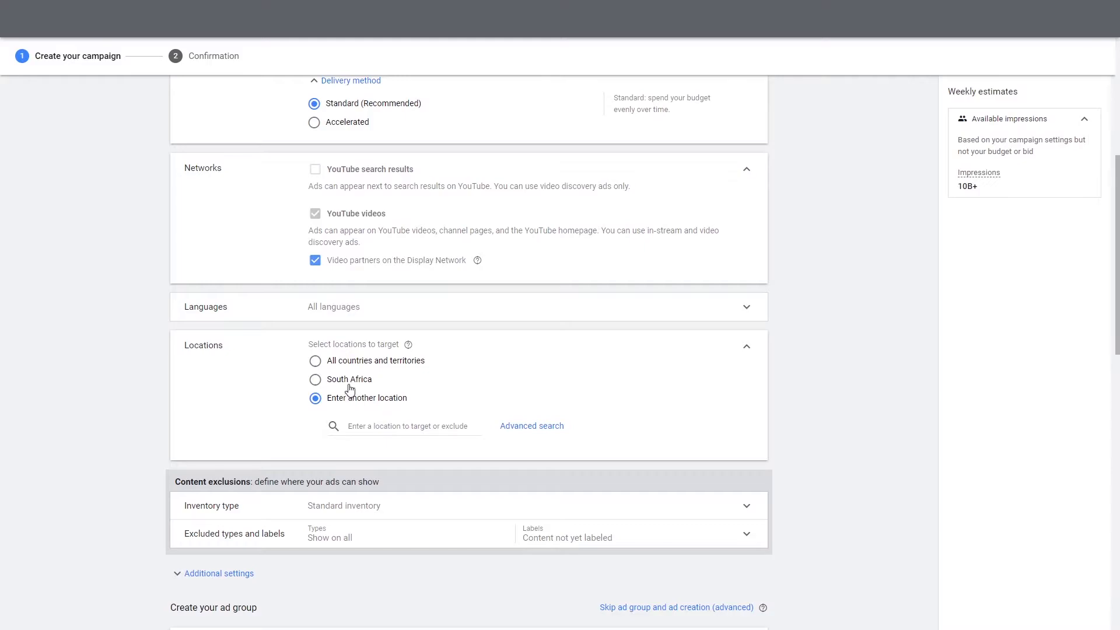
click(349, 381)
click(357, 399)
click(358, 380)
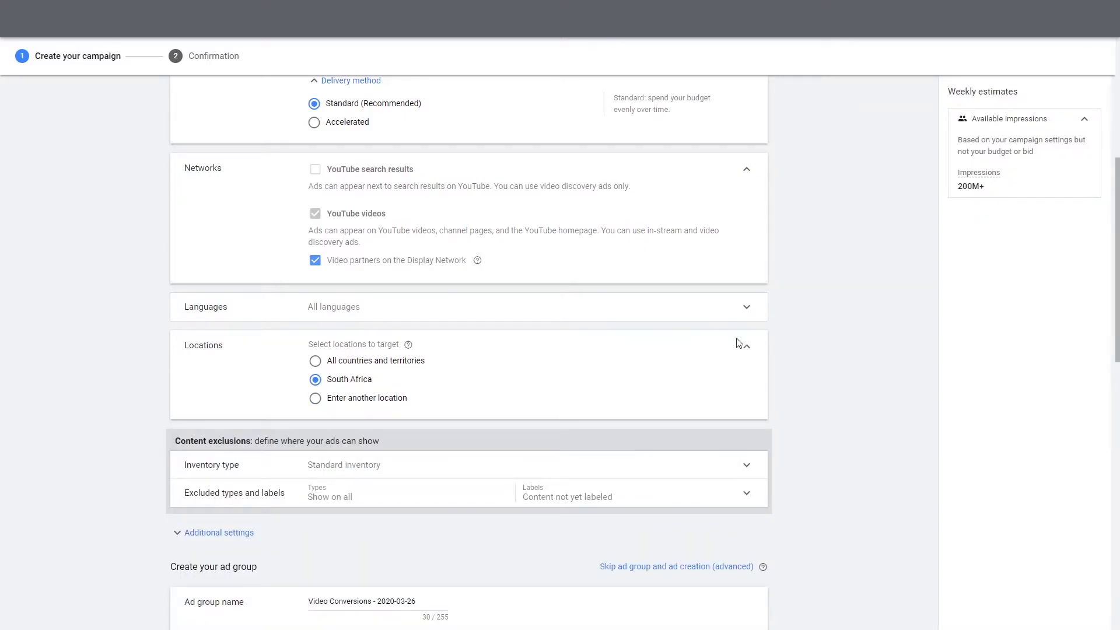
click(373, 407)
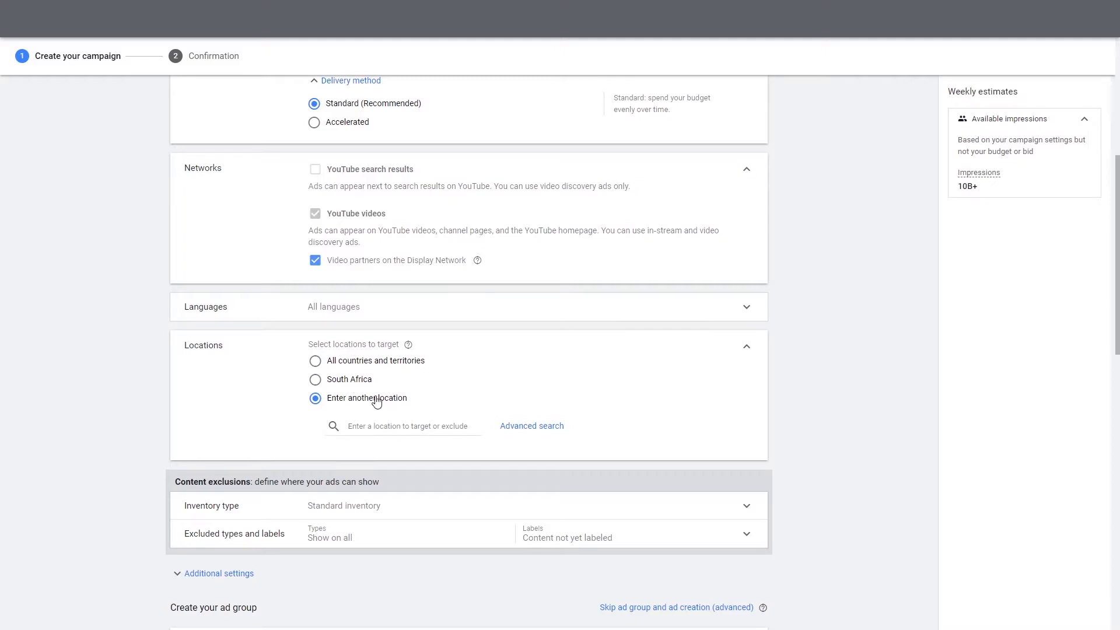
click(357, 385)
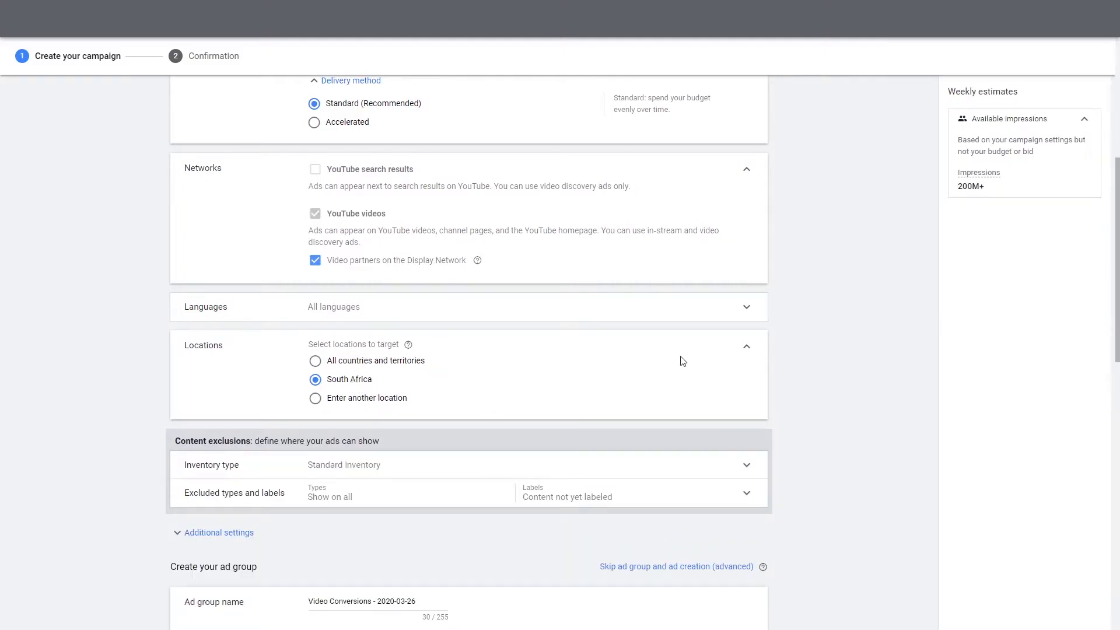
click(748, 348)
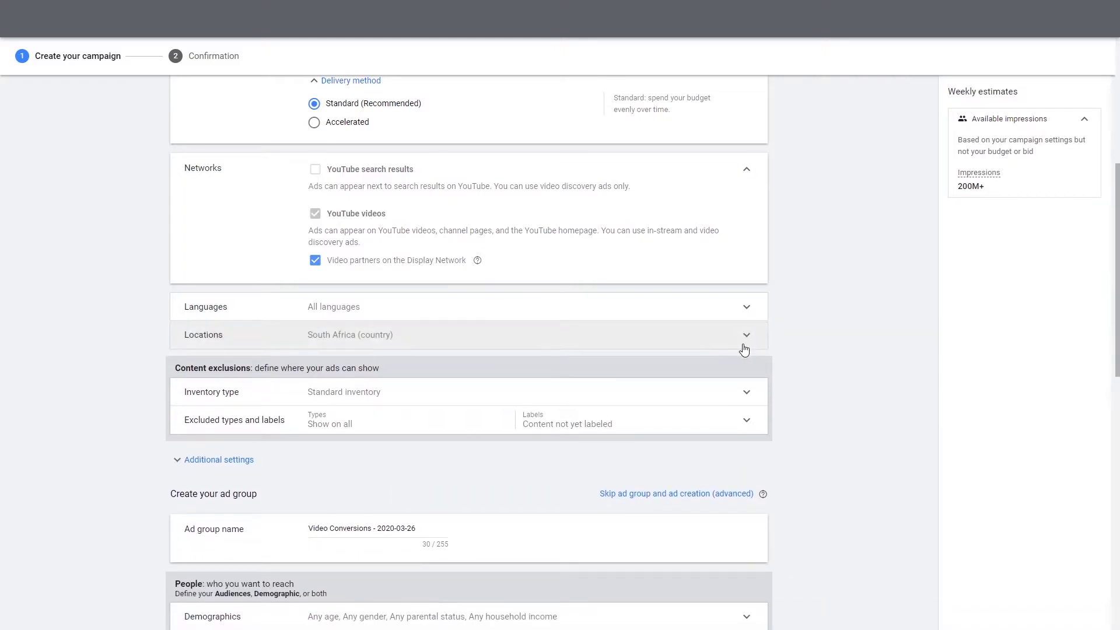
click(668, 343)
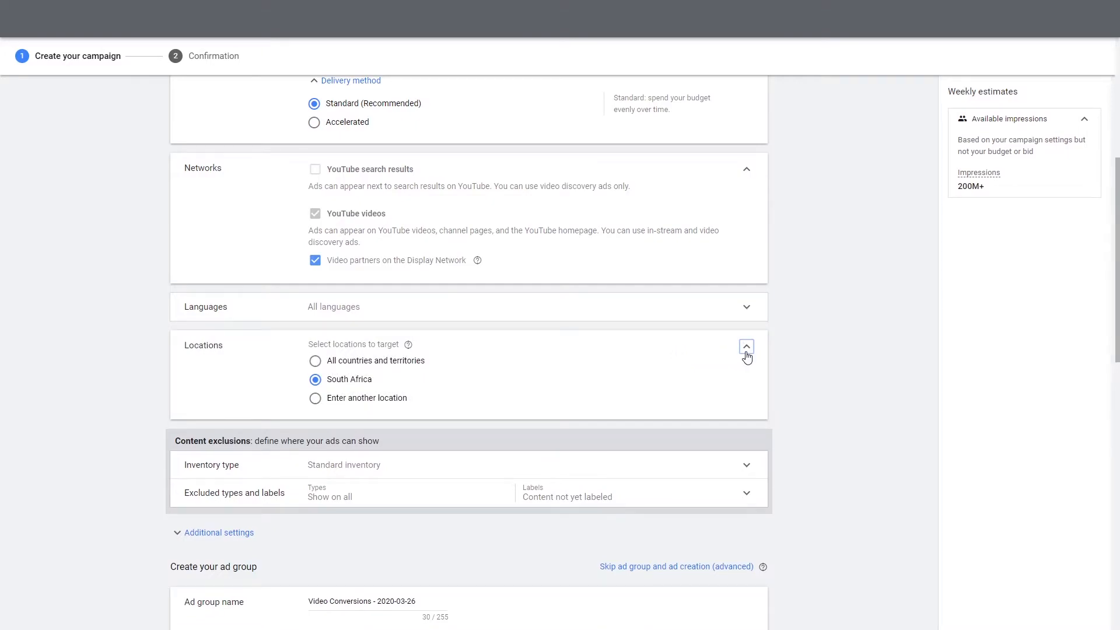
click(747, 347)
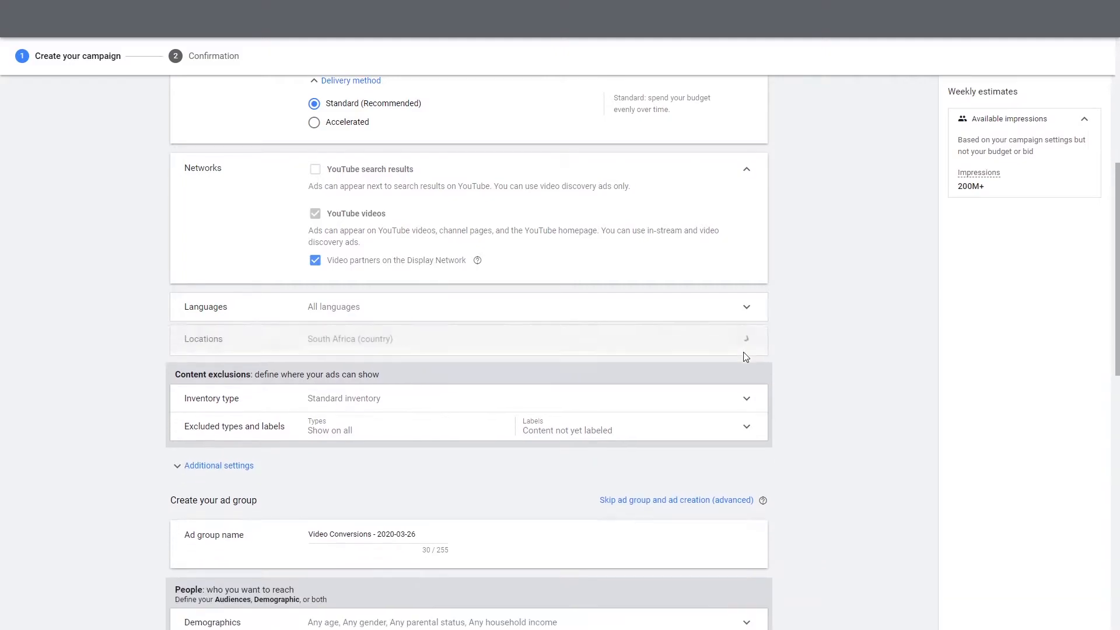
Examine the Expanded, Standard and Limited inventory types under Content exclusions, leaving Standard inventory selected
scroll(493, 412, down, 1)
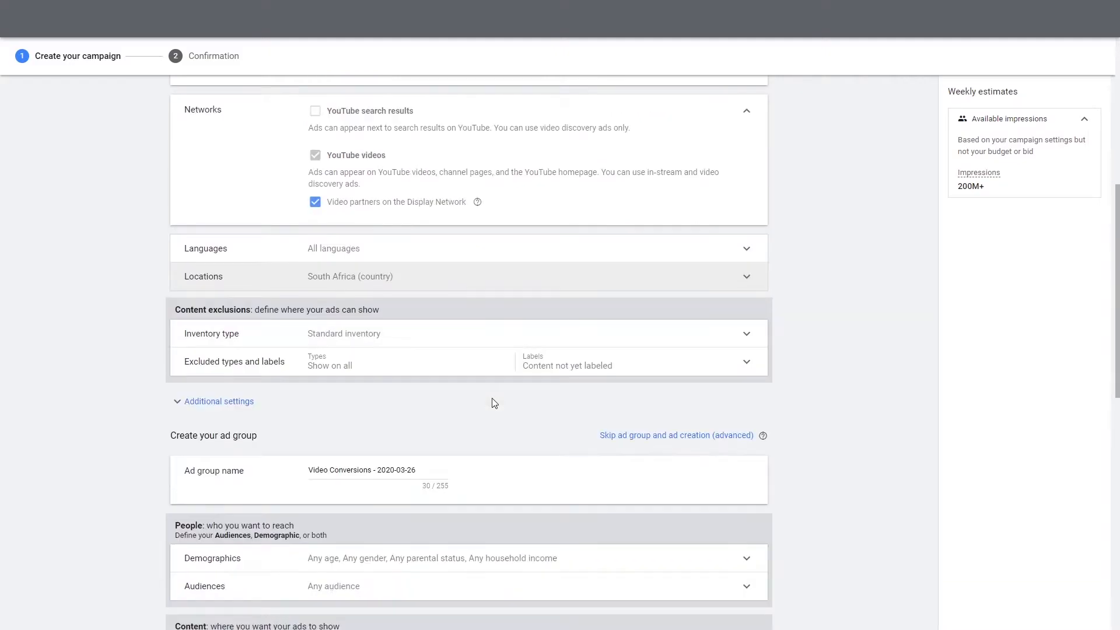
click(442, 343)
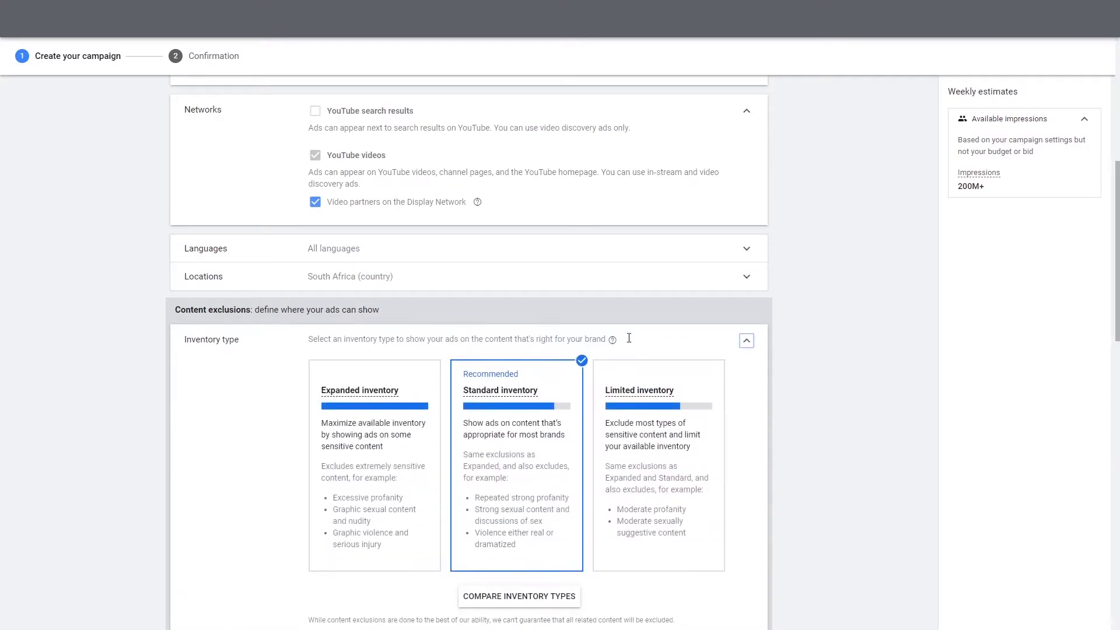
scroll(825, 373, down, 2)
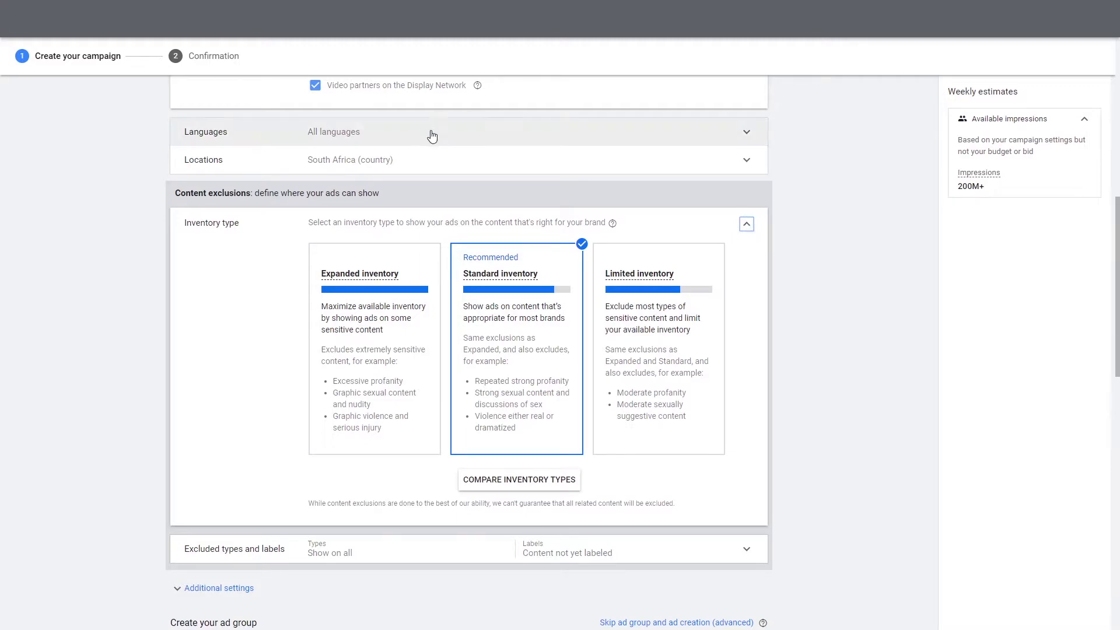
click(747, 225)
Review the excluded types and labels, trying the live streaming videos exclusion and clearing it again
click(441, 260)
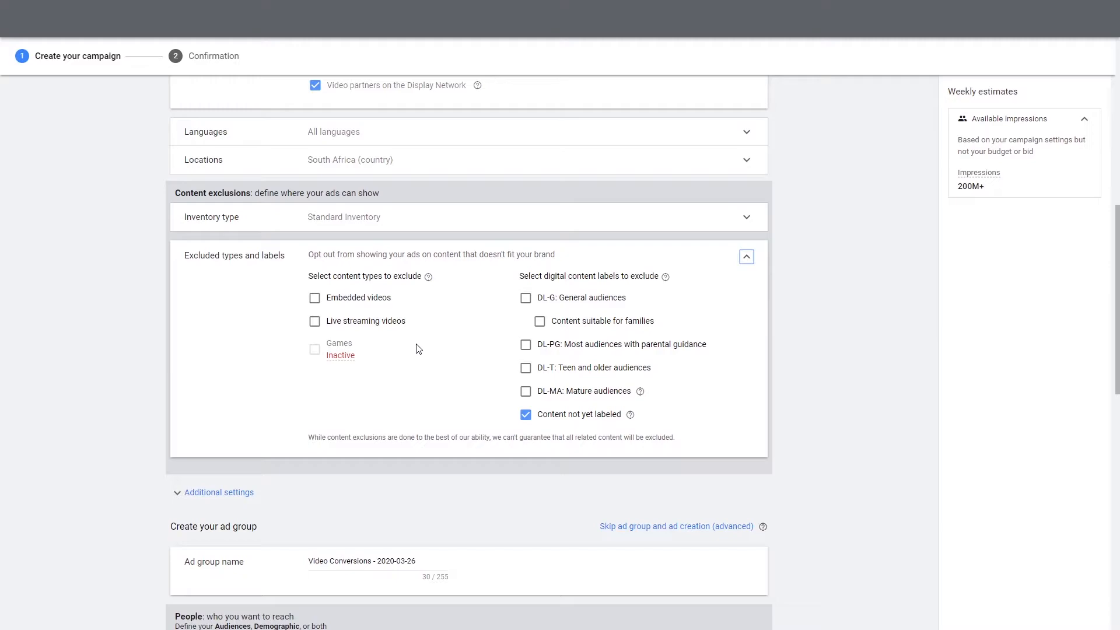
click(381, 330)
click(381, 329)
click(749, 264)
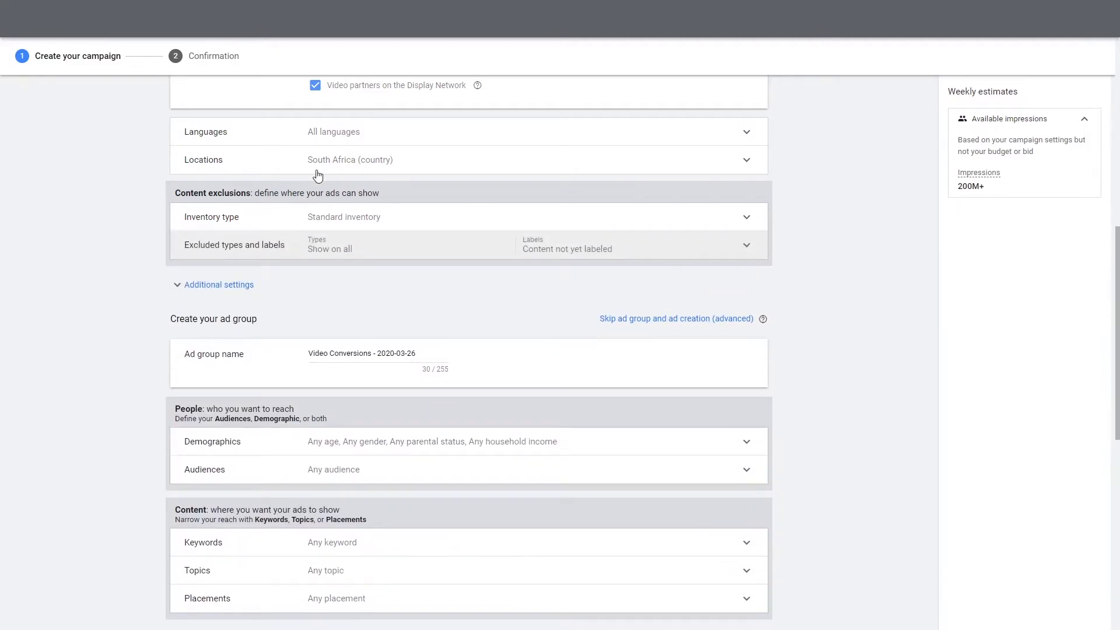
Shorten the ad group name to Video Conversions by removing the date at its end
scroll(408, 204, down, 3)
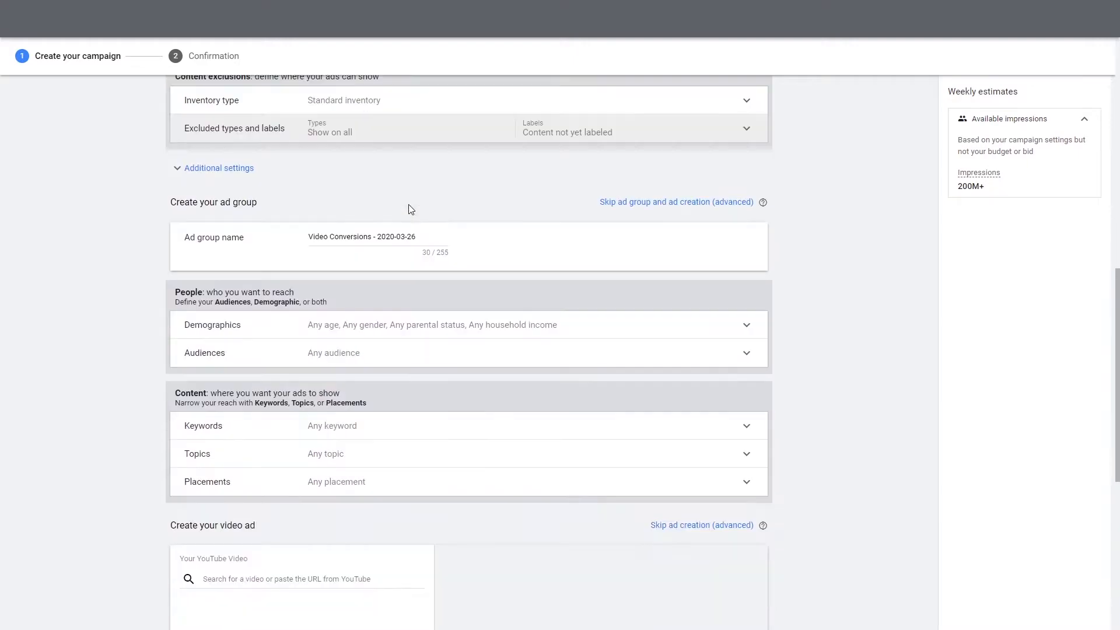
scroll(407, 205, down, 2)
scroll(407, 206, up, 4)
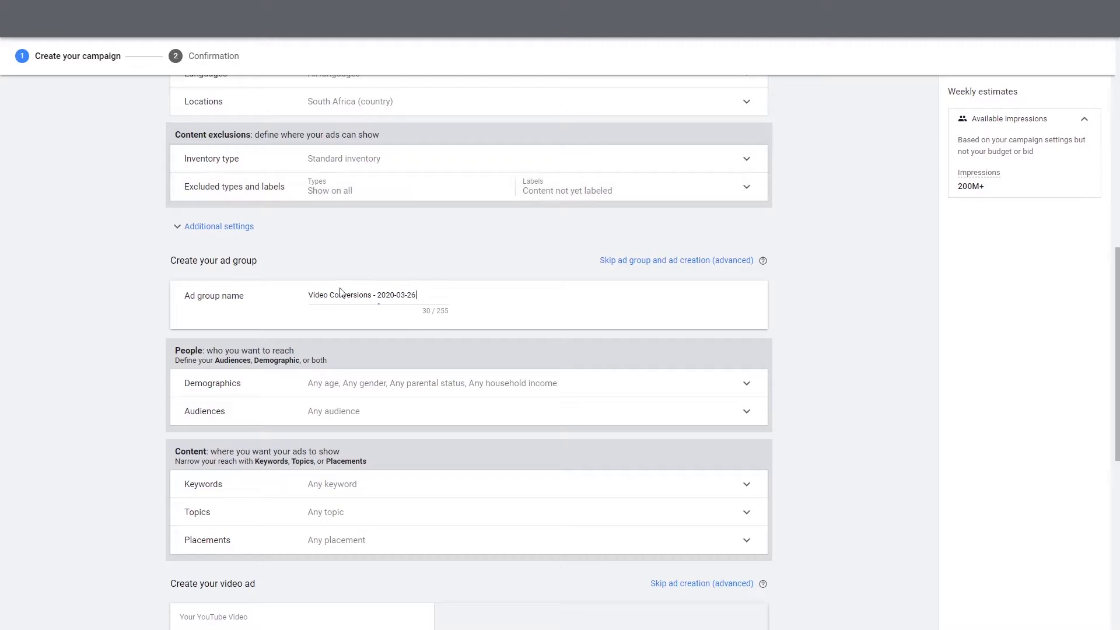
drag(417, 294, 264, 274)
drag(374, 294, 474, 293)
key(BackSpace)
click(779, 331)
Examine the ad group's demographic targeting by gender, age, parental status and household income, then collapse the section
scroll(663, 279, down, 3)
scroll(423, 265, up, 1)
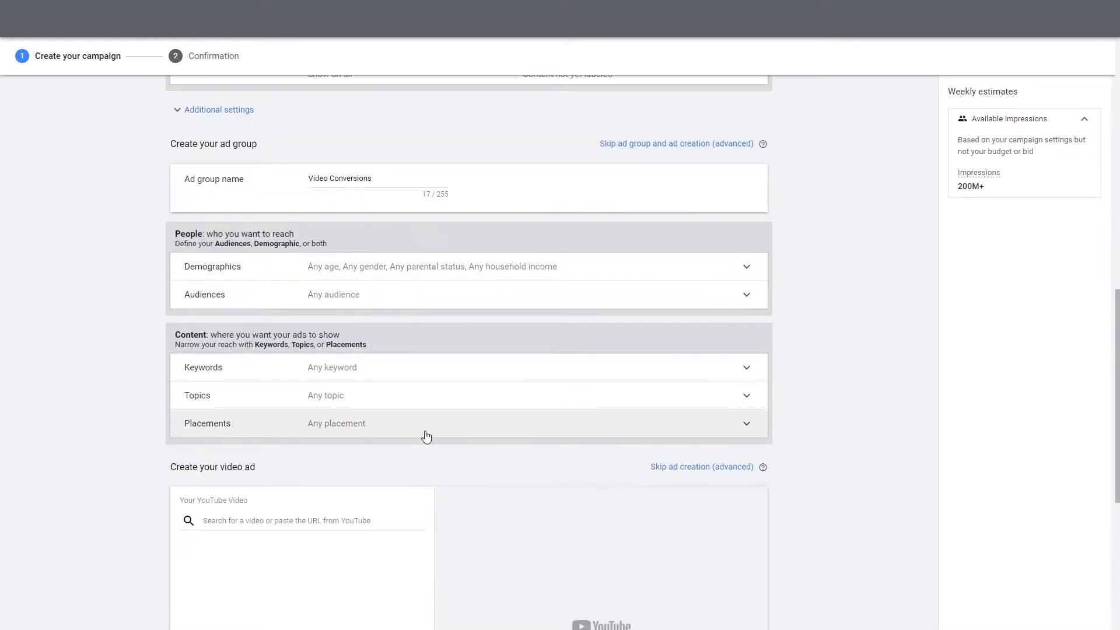
click(400, 279)
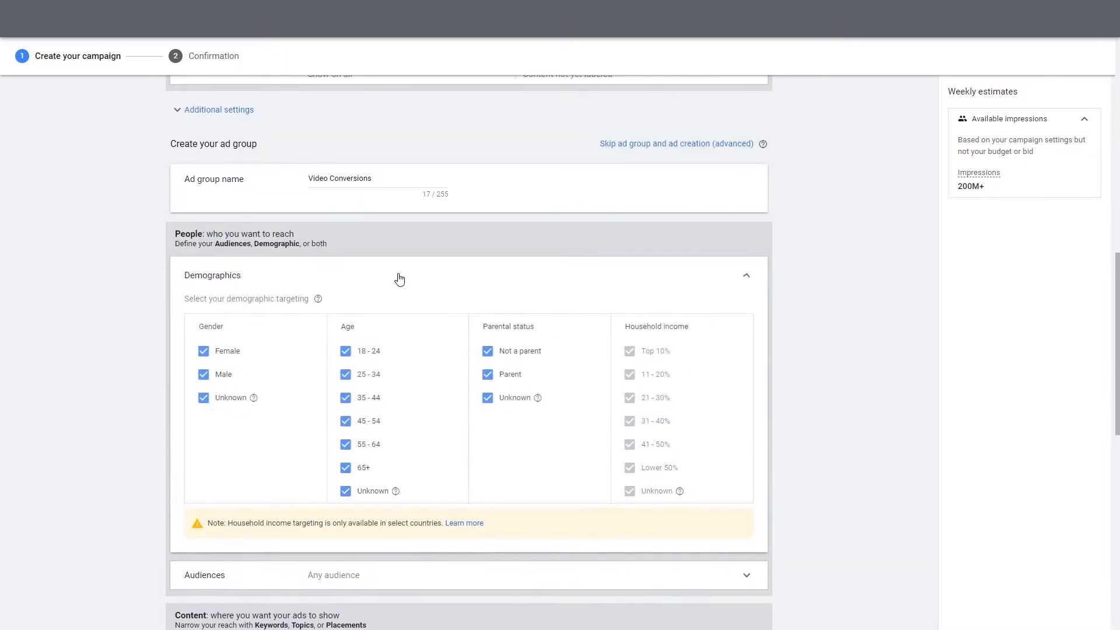
click(399, 279)
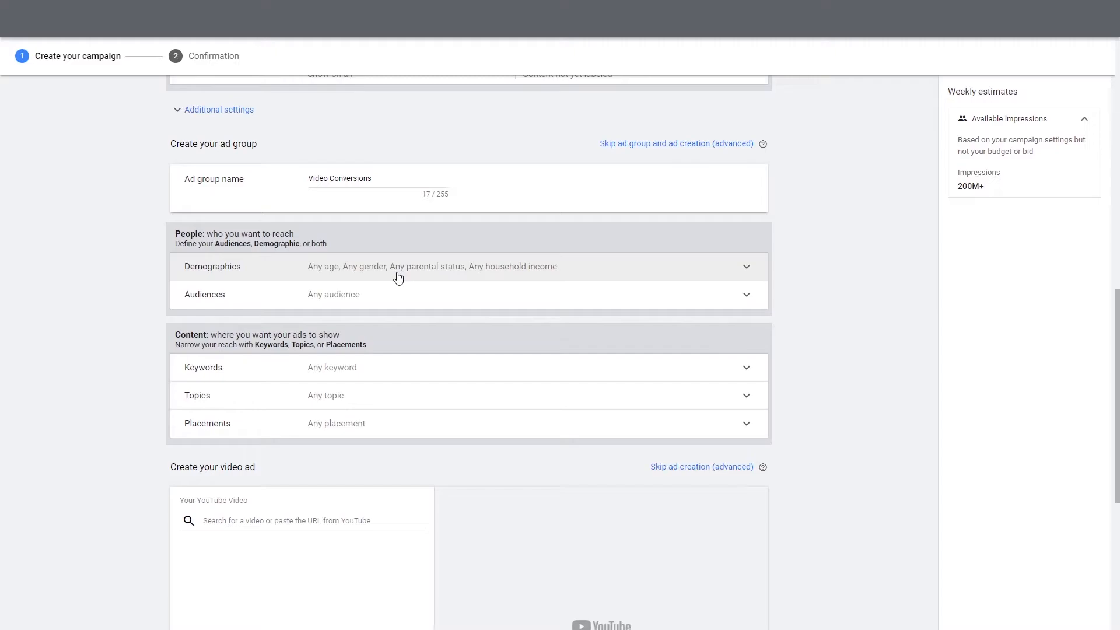
click(454, 272)
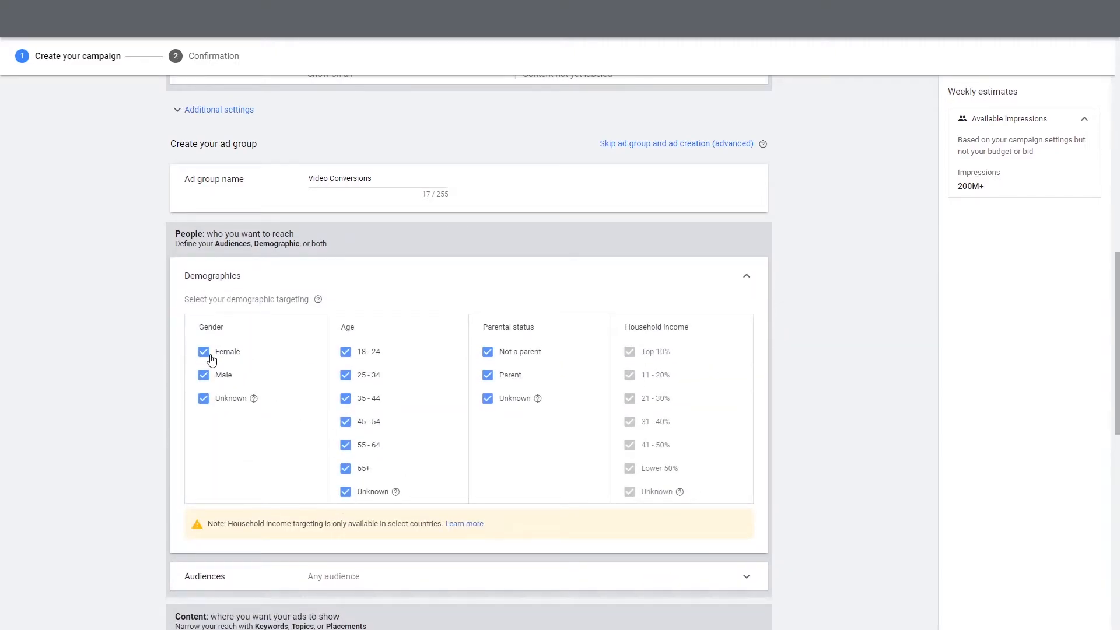
click(432, 271)
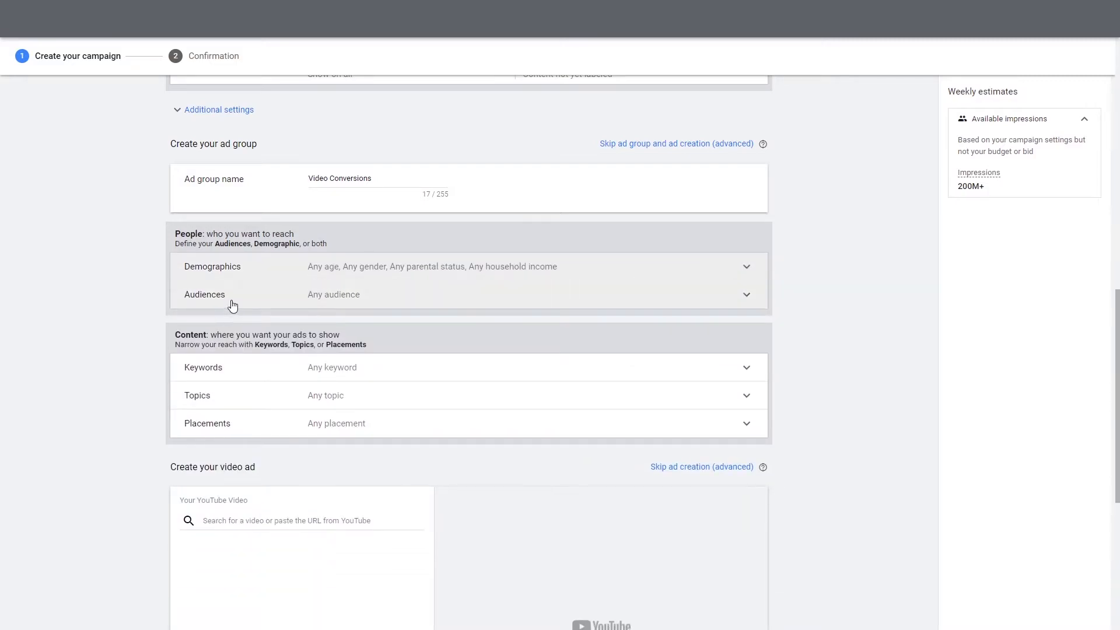
Expand the ad group's Audiences settings, look through the suggested audiences, and collapse the section without selecting any
click(252, 301)
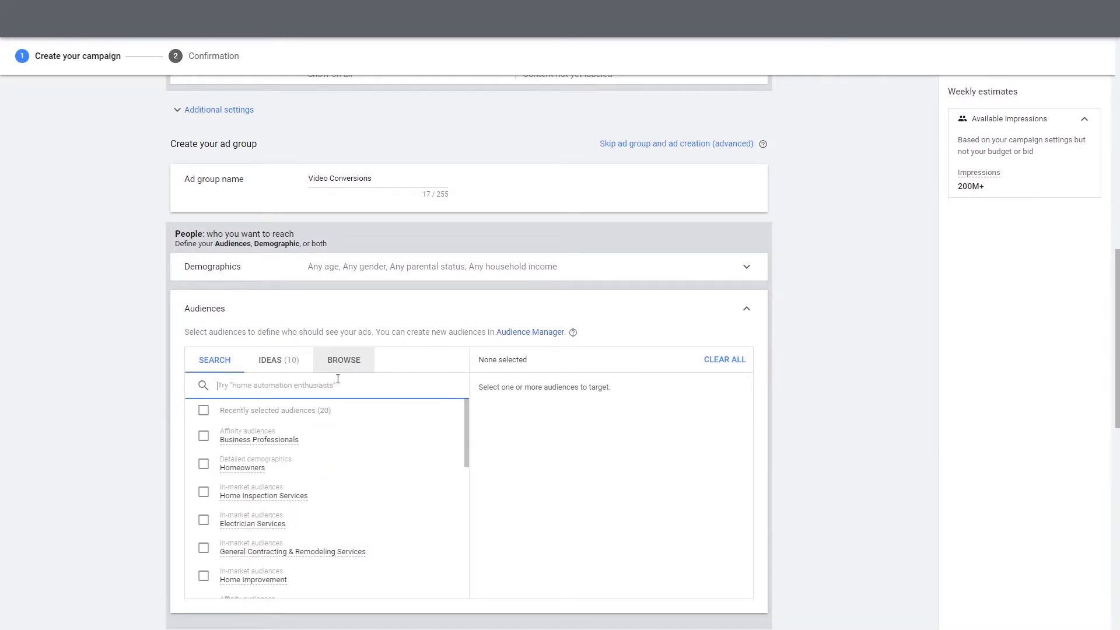
scroll(342, 518, down, 2)
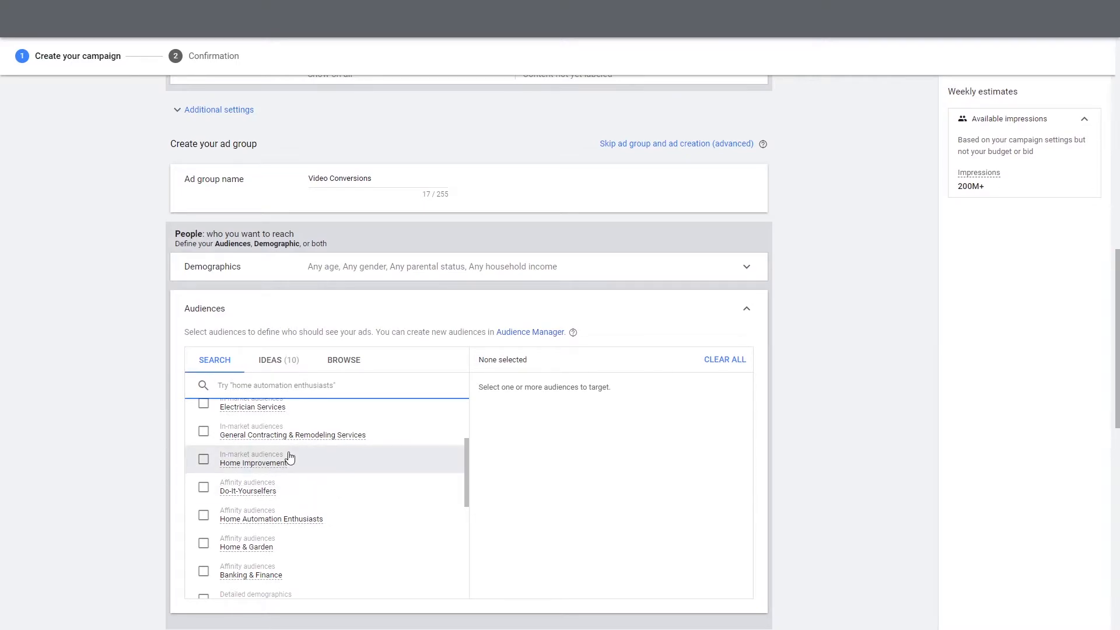
click(482, 311)
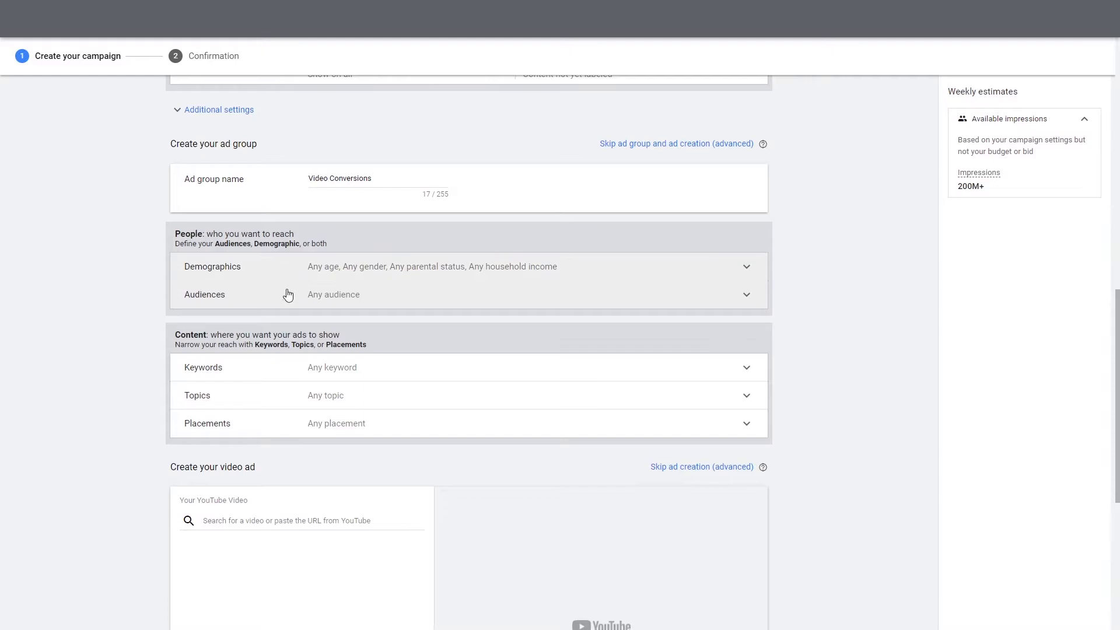
scroll(140, 386, down, 1)
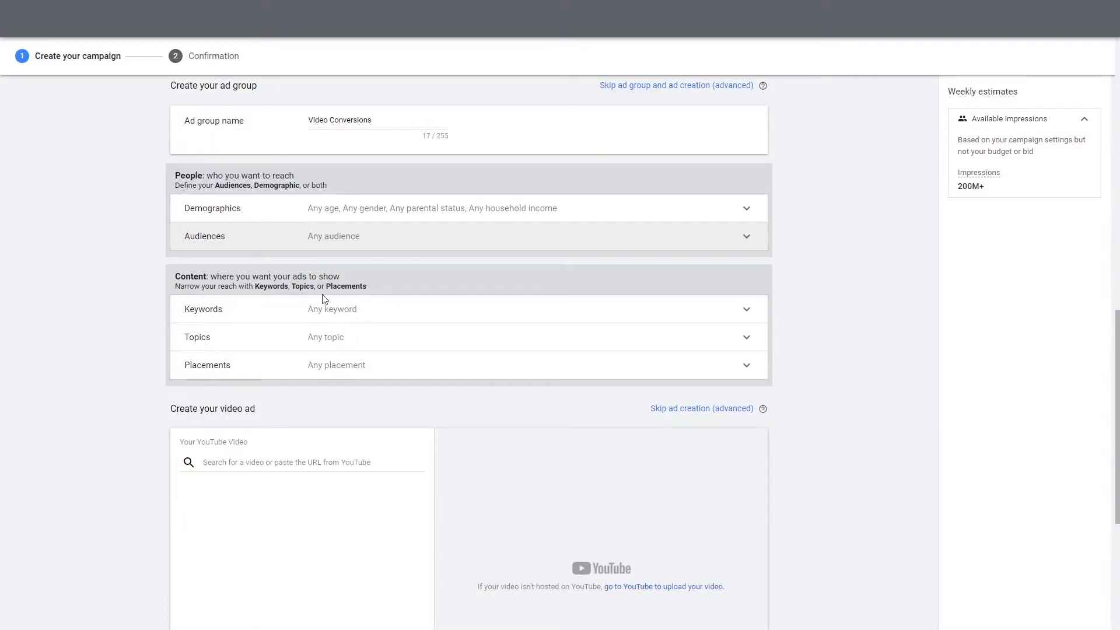
Look at the ad group's Keywords and Topics targeting options, collapsing each section without entering or selecting anything
click(349, 320)
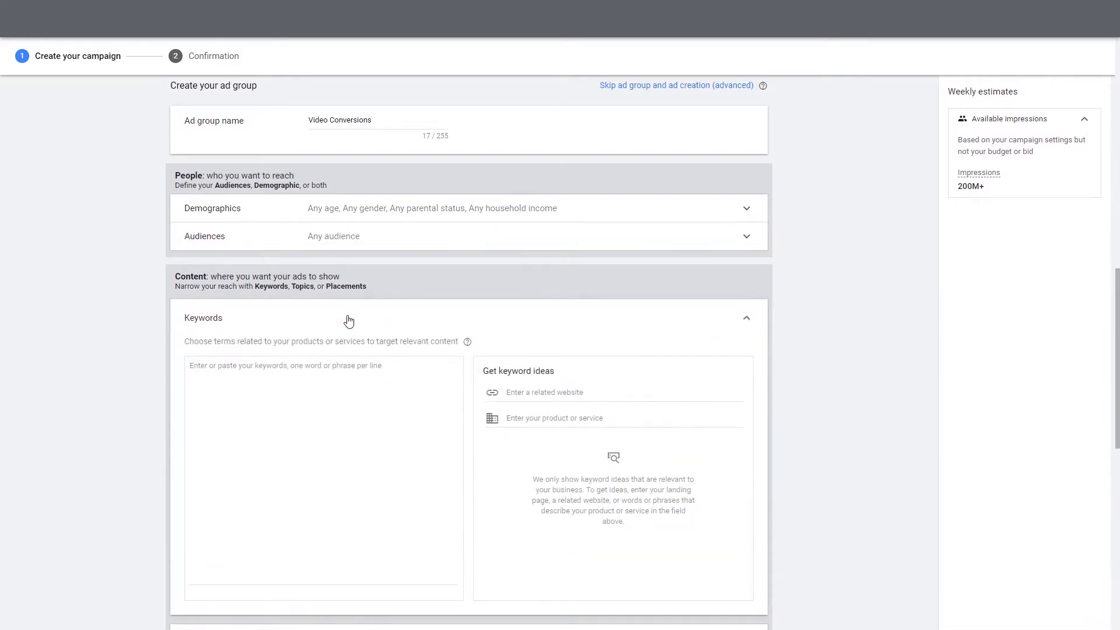
click(350, 316)
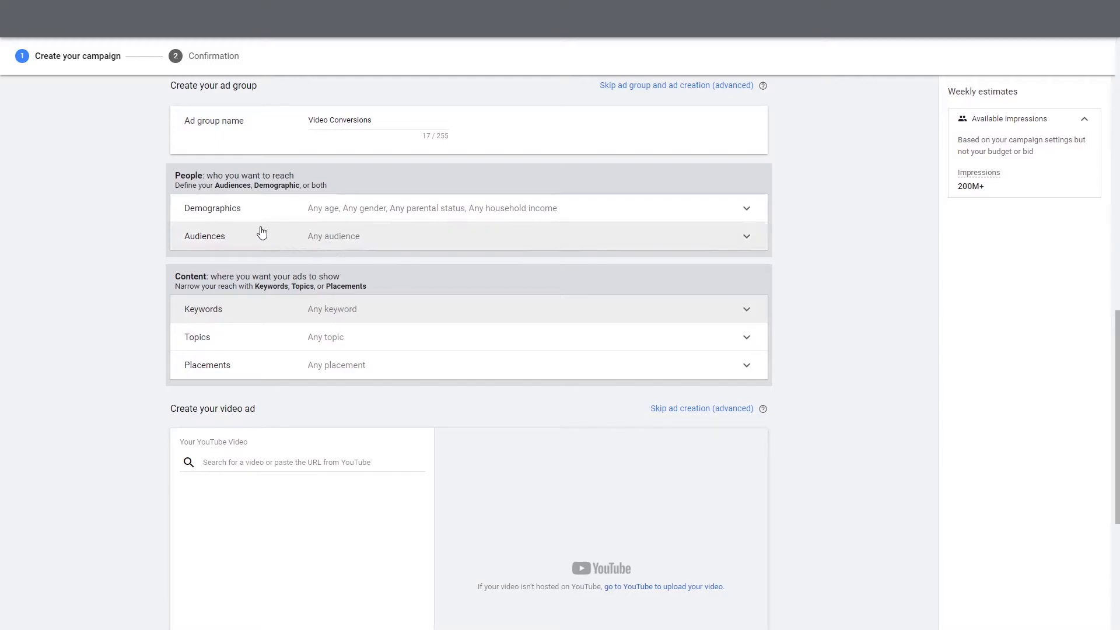
click(243, 344)
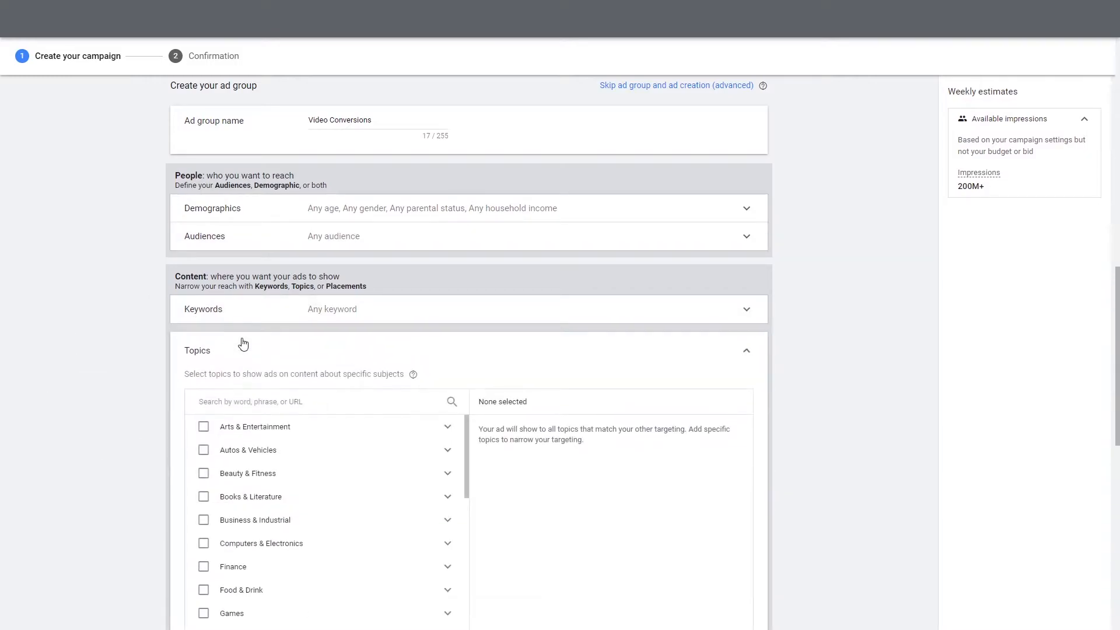
click(243, 344)
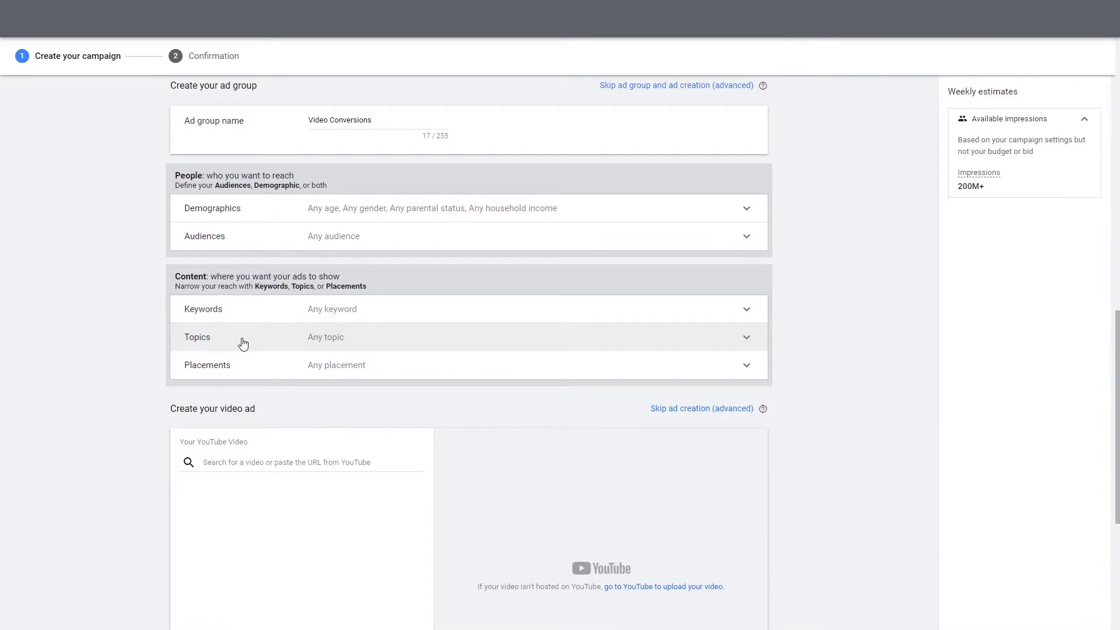
Target the Beauty & Fitness topic in the ad group's Topics settings and look through the other listed topics
click(243, 343)
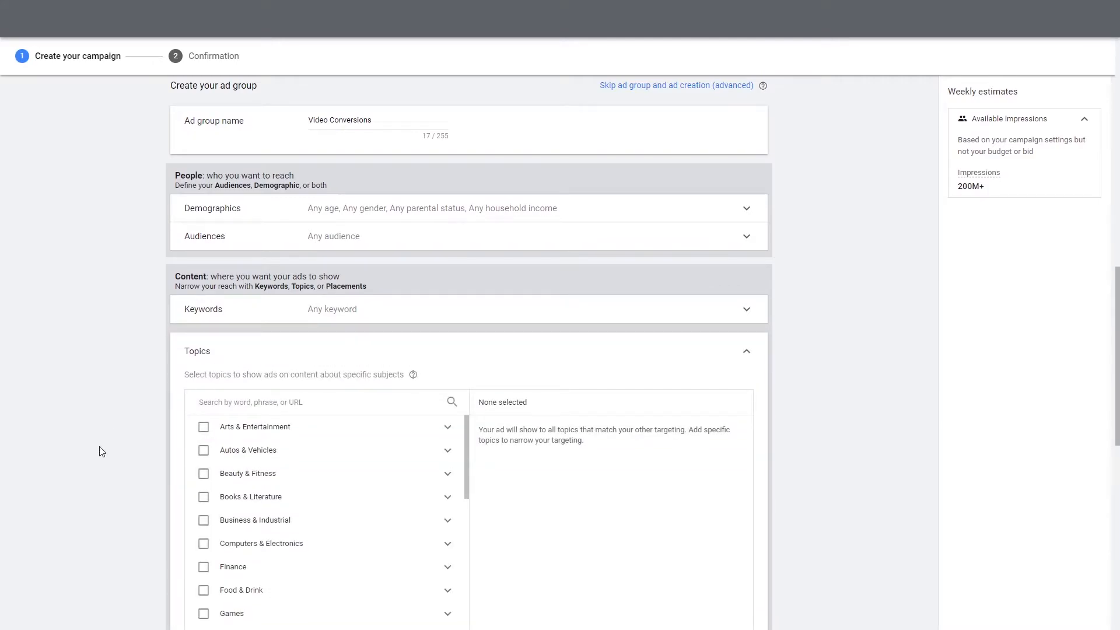
click(288, 477)
scroll(270, 430, down, 3)
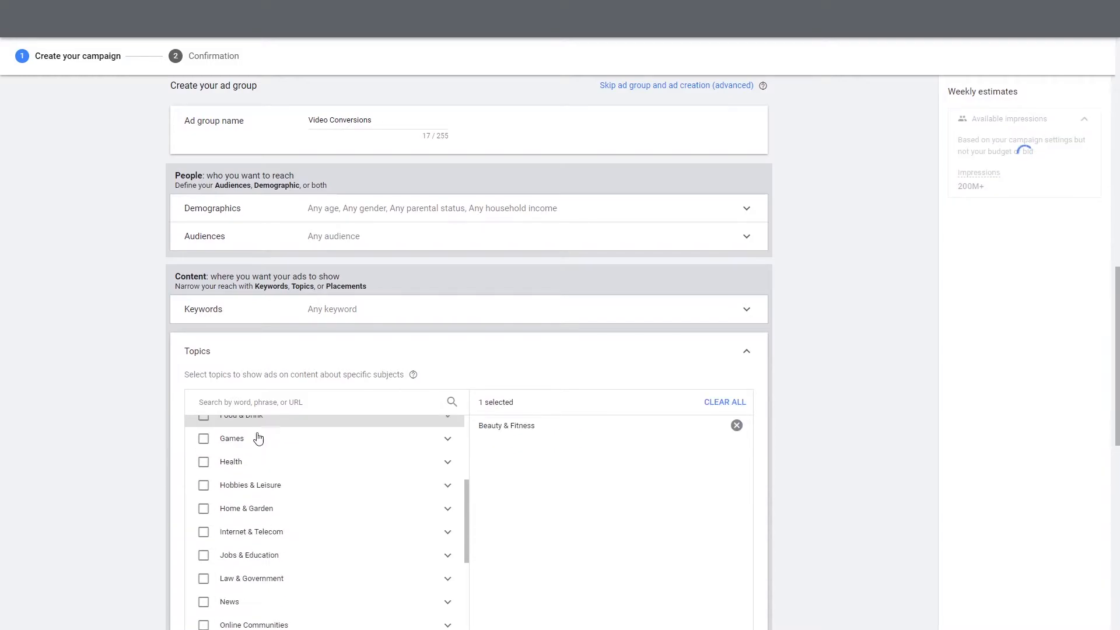
scroll(307, 467, up, 3)
scroll(488, 489, up, 2)
scroll(770, 487, down, 3)
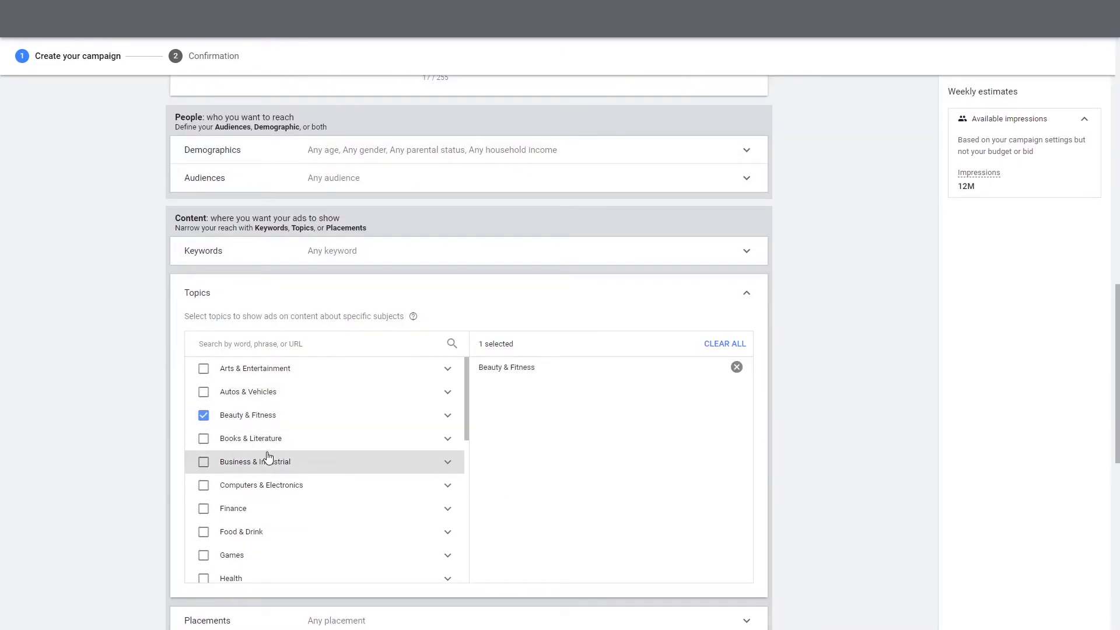
scroll(277, 507, down, 2)
scroll(277, 504, down, 1)
scroll(278, 504, up, 4)
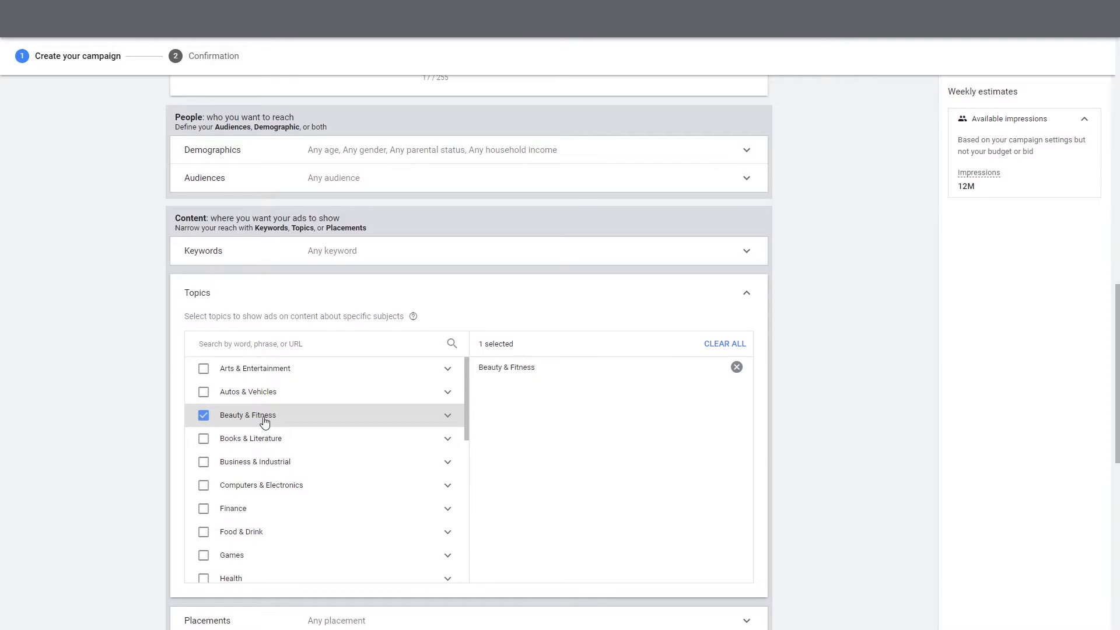
Examine the subtopics under Beauty & Fitness without selecting any, then collapse the Topics section
click(448, 414)
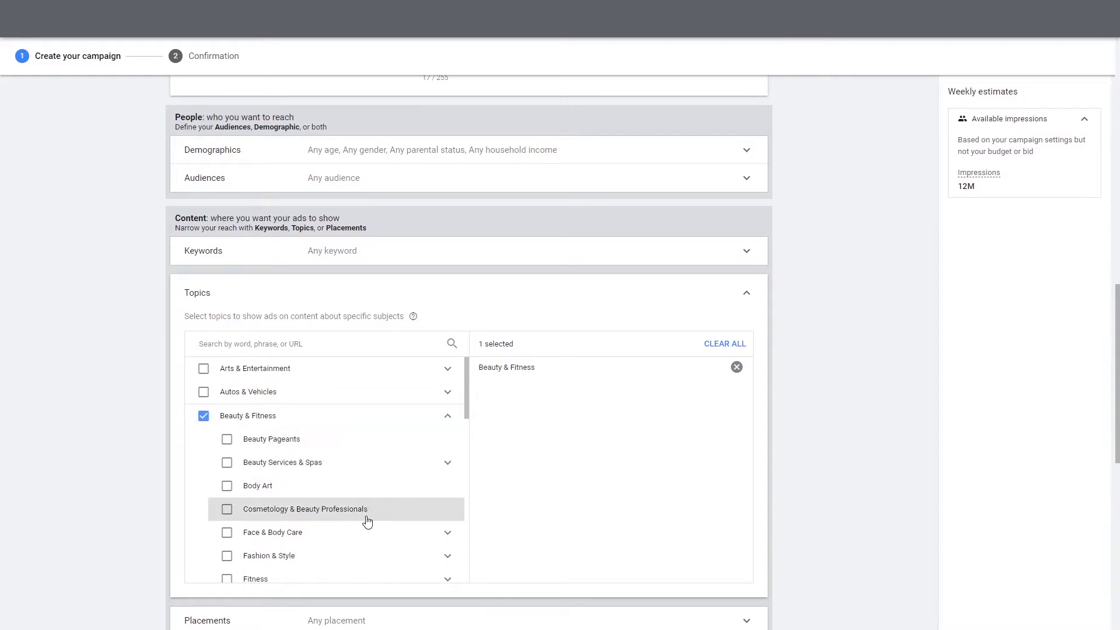
scroll(350, 475, down, 4)
scroll(350, 467, up, 4)
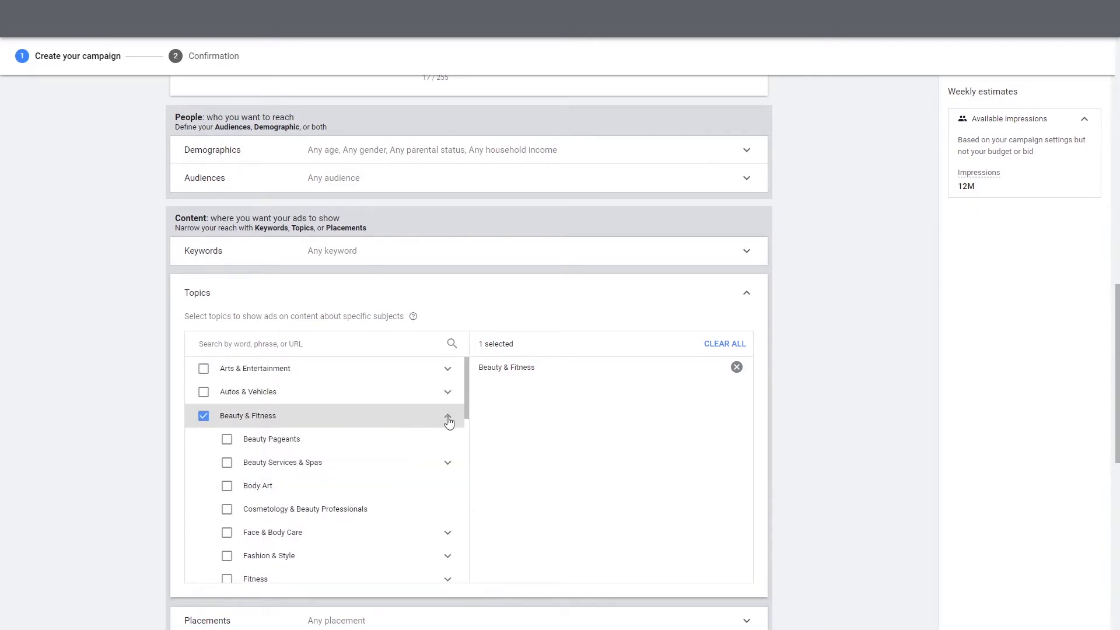
click(448, 416)
scroll(485, 277, down, 1)
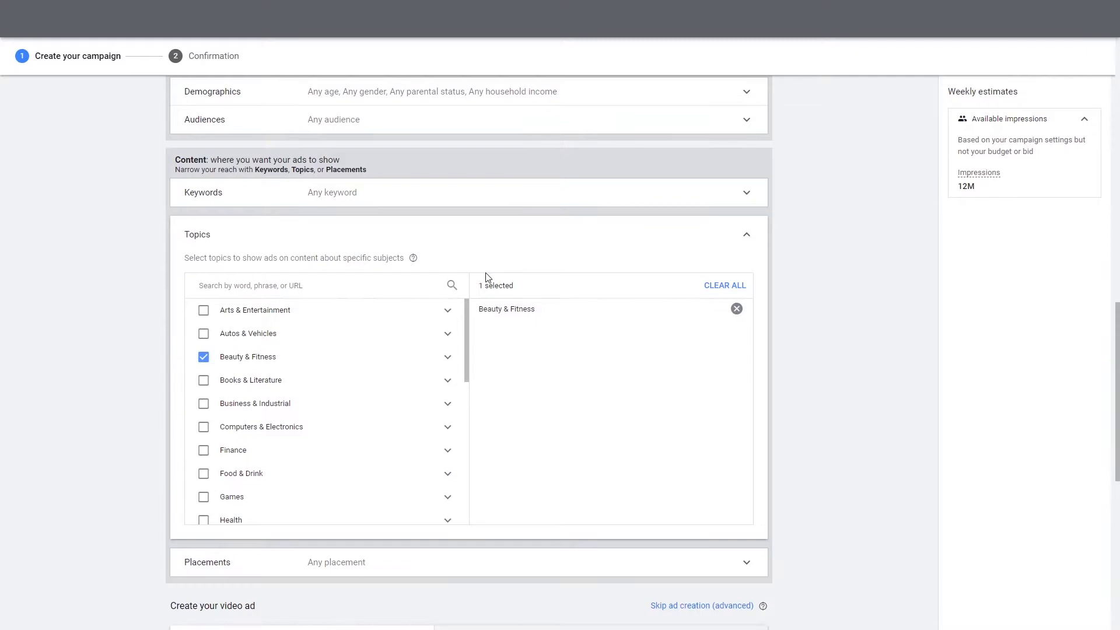
click(741, 235)
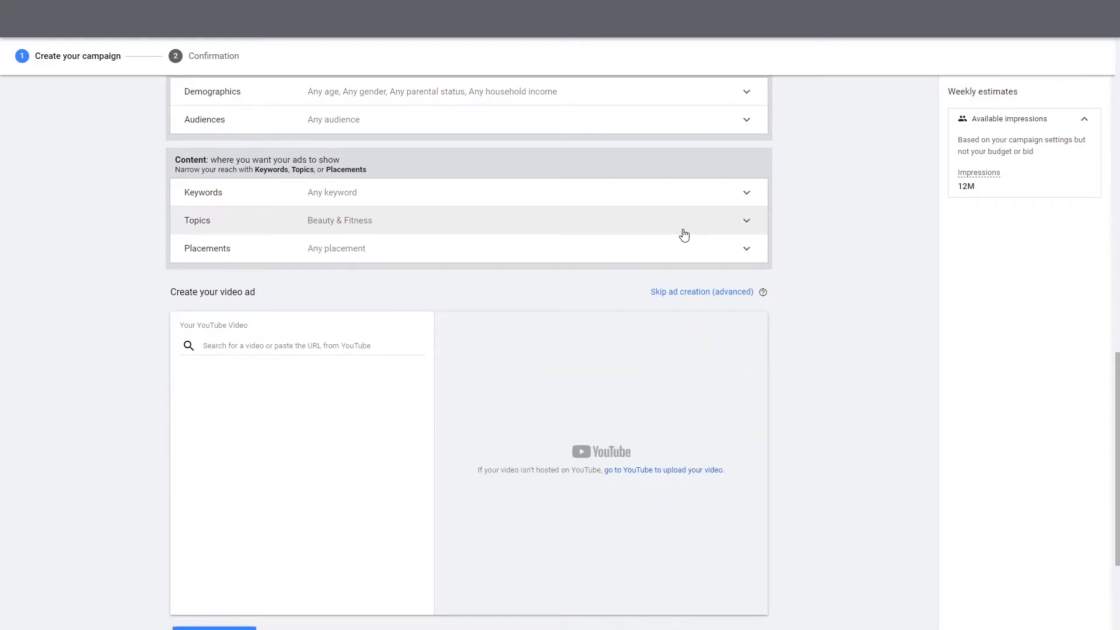
In the Placements settings, search YouTube channels for "linus" and add Linus Tech Tips as a placement
click(744, 252)
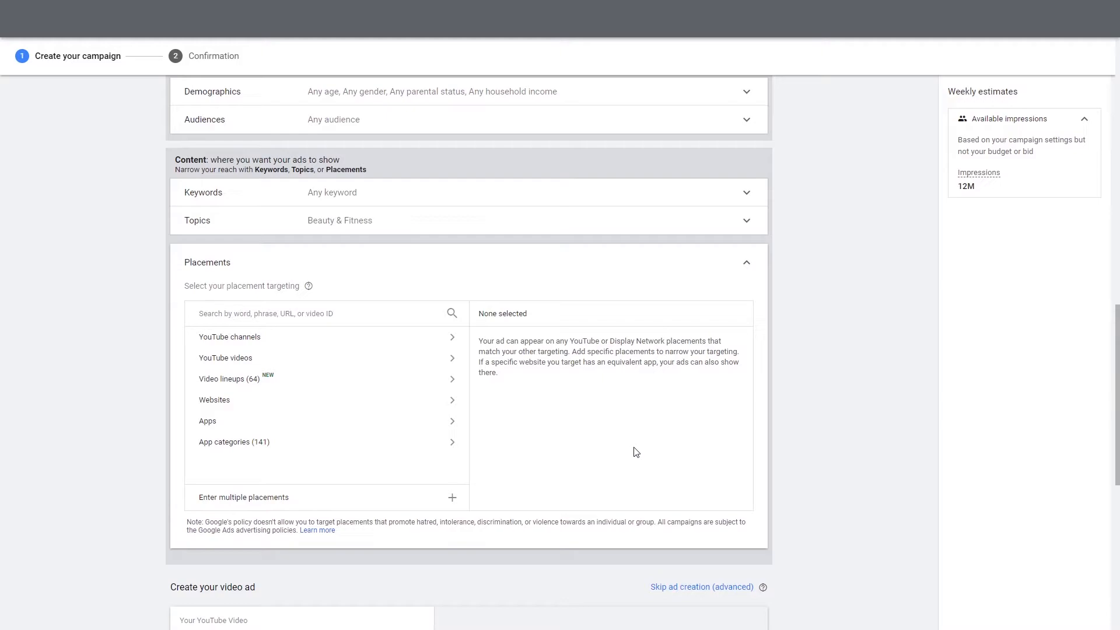
click(304, 318)
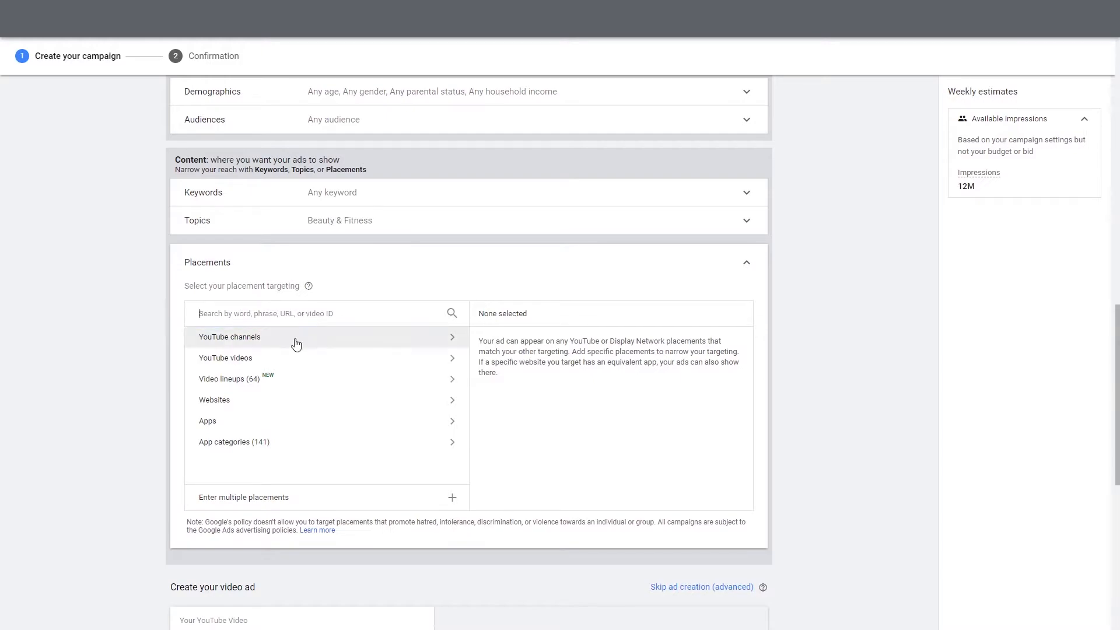
click(293, 338)
click(289, 314)
text(lin)
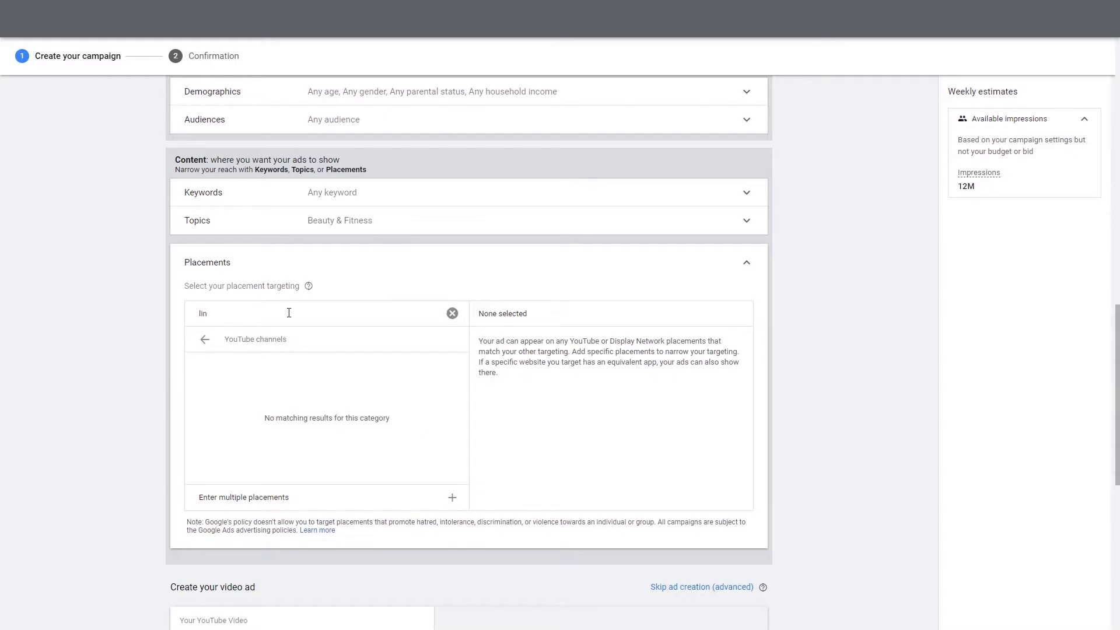
text(us)
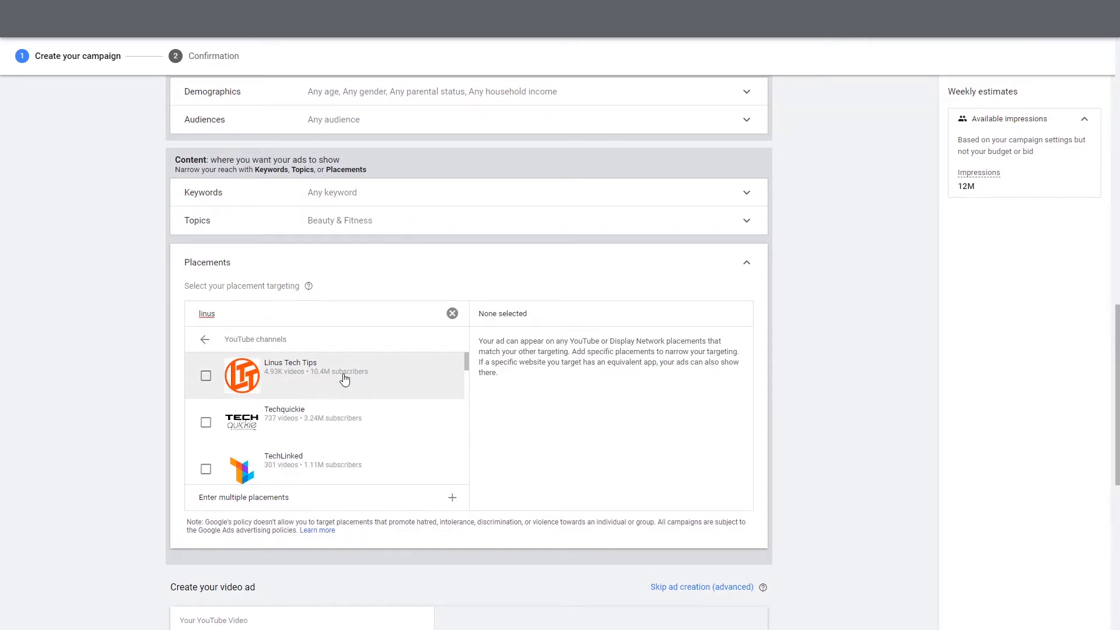
click(206, 377)
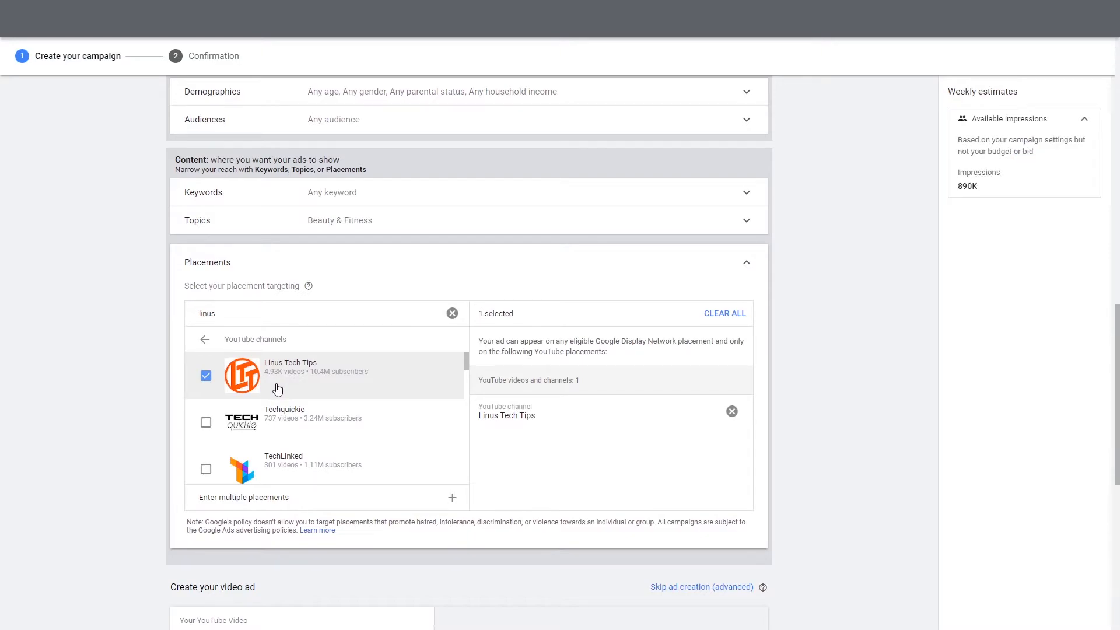
Search the YouTube channels for "mkbhd", add the Marques Brownlee channel as a placement, and clear the search
drag(260, 318, 197, 319)
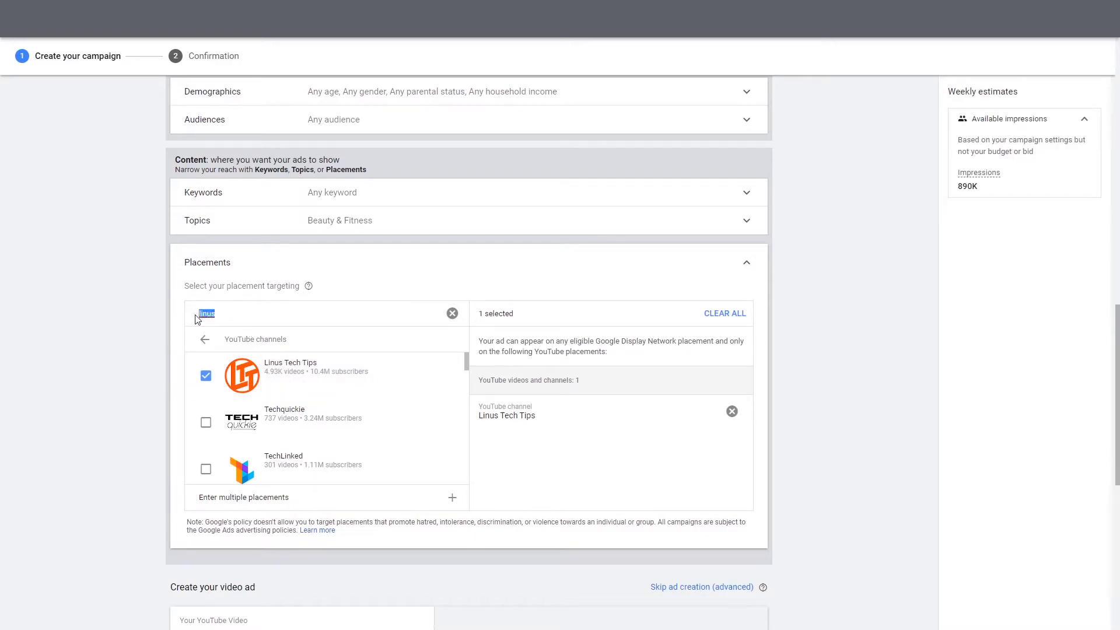
text(mkbhd)
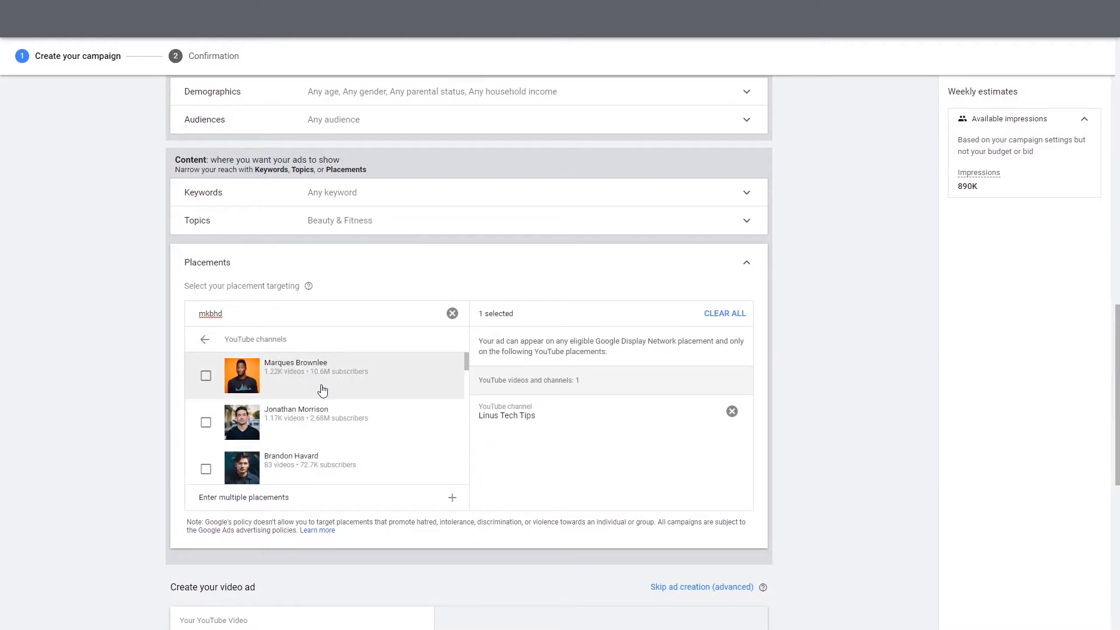
click(323, 390)
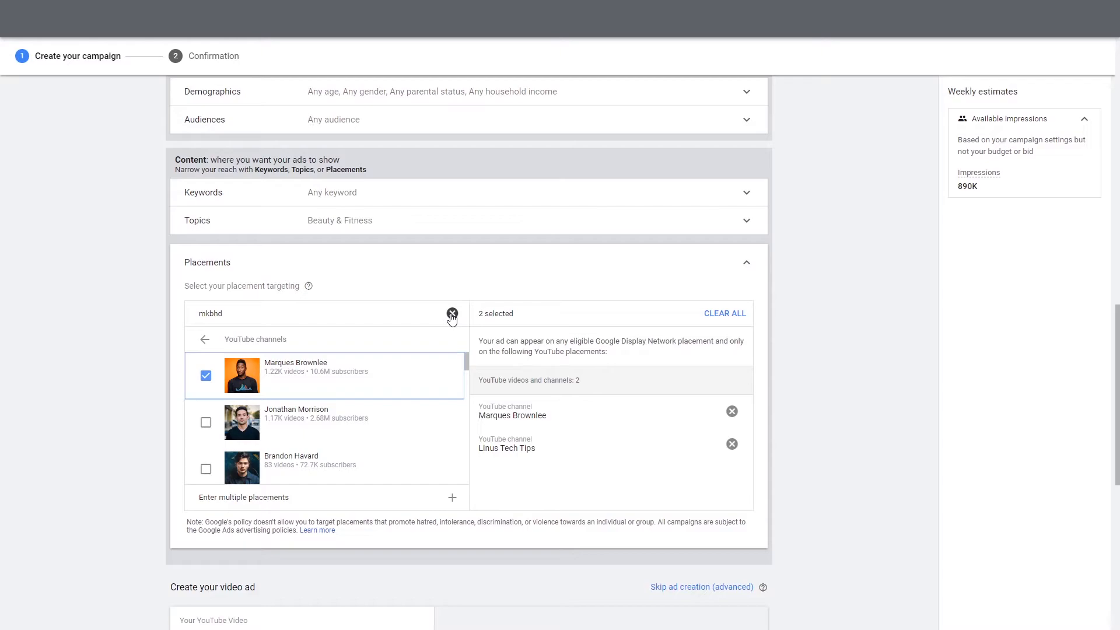
click(453, 313)
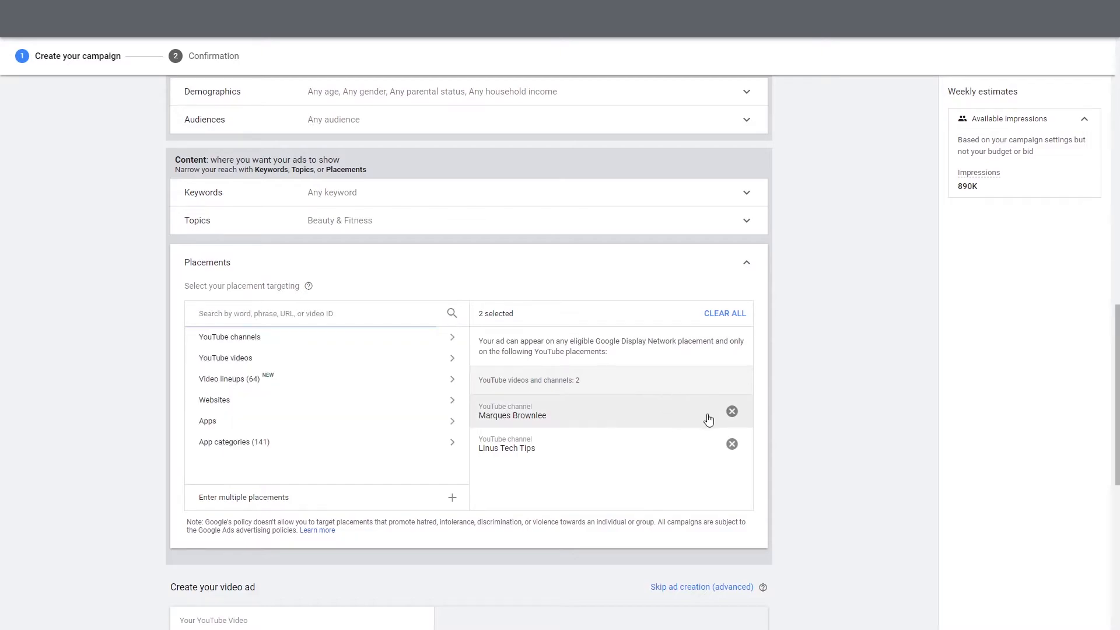
Remove both selected YouTube channels from the ad group's placements
click(732, 412)
click(732, 412)
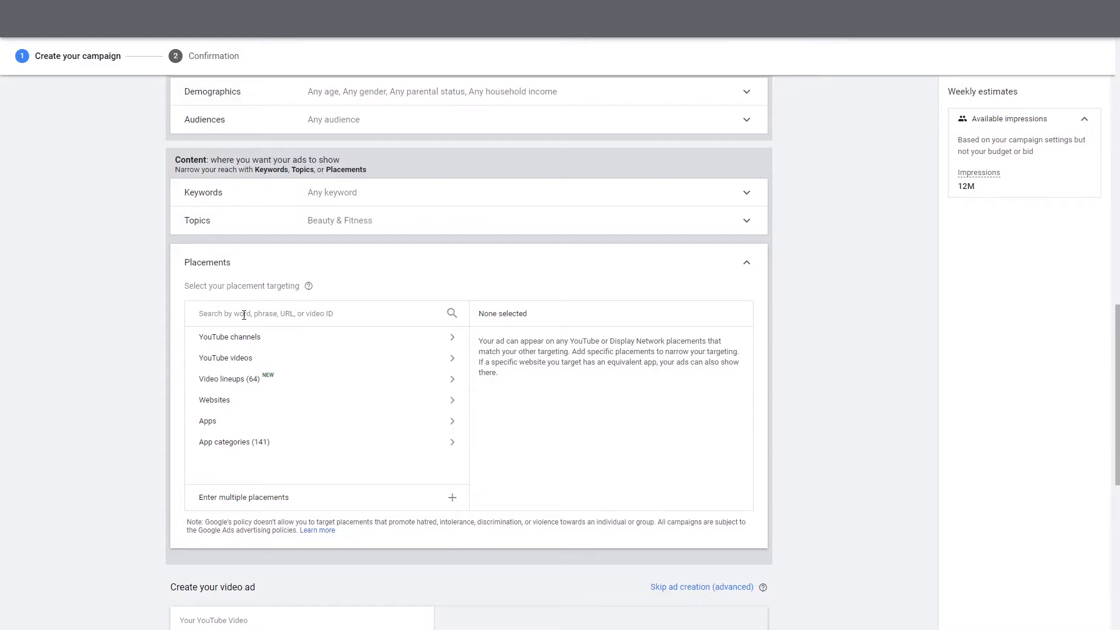
scroll(275, 248, down, 6)
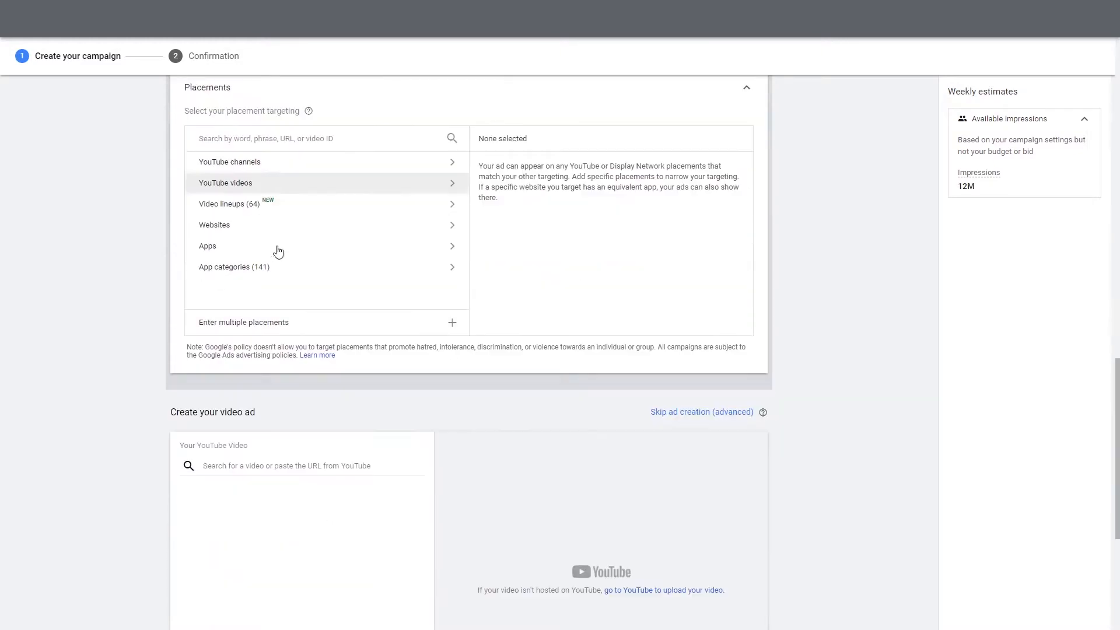
scroll(107, 294, down, 1)
scroll(103, 295, up, 1)
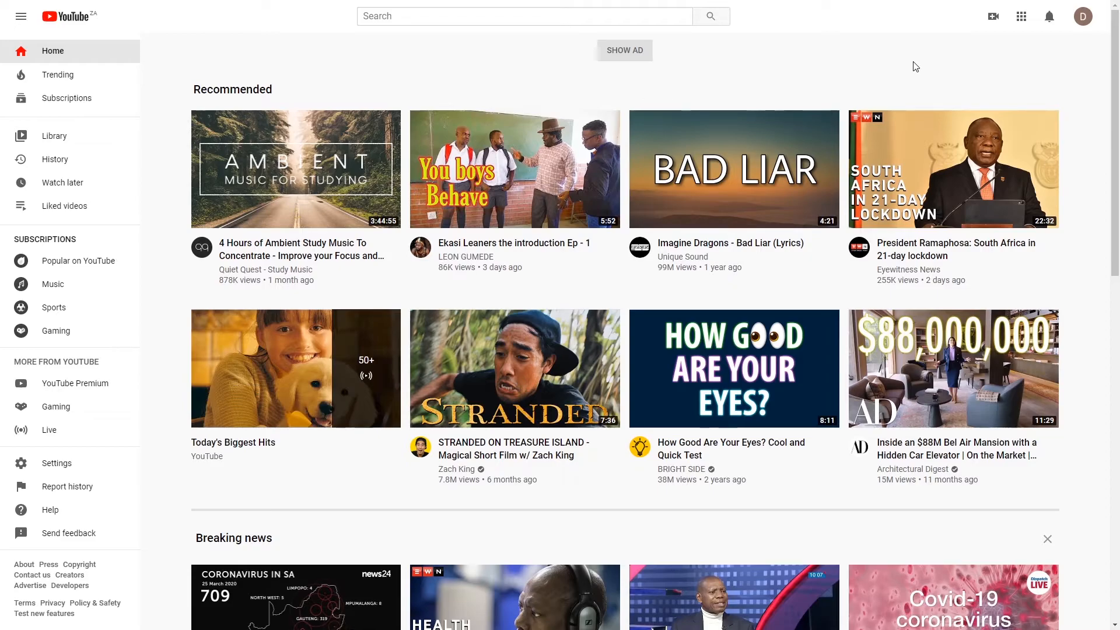
Switch to YouTube, start uploading a video, and create a channel using the Google account's own name
mouse_move(946, 169)
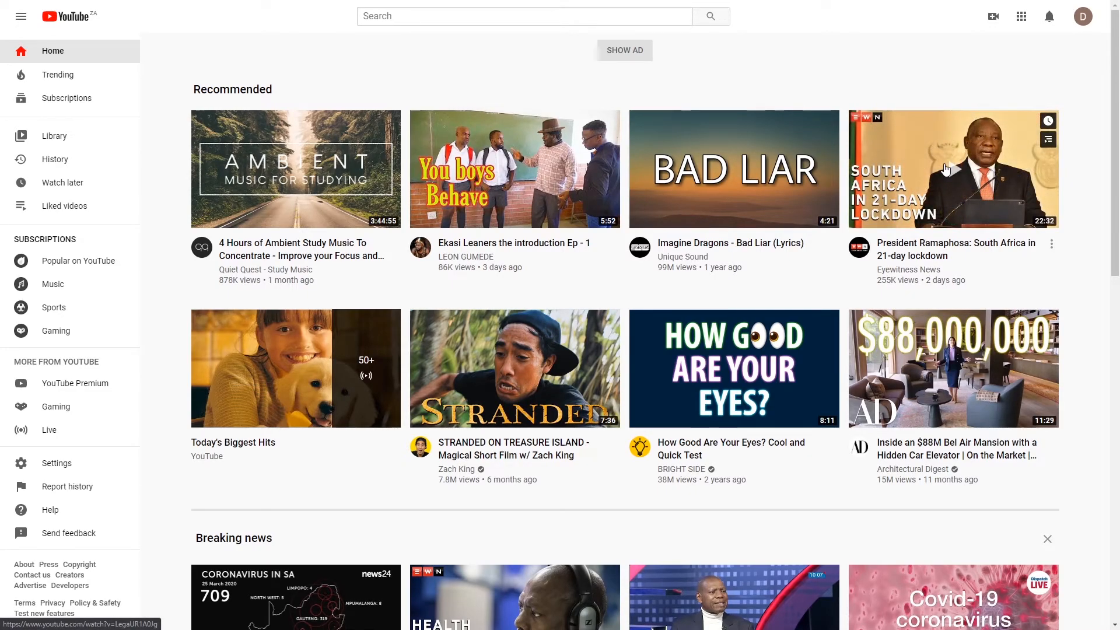
click(995, 18)
click(1036, 47)
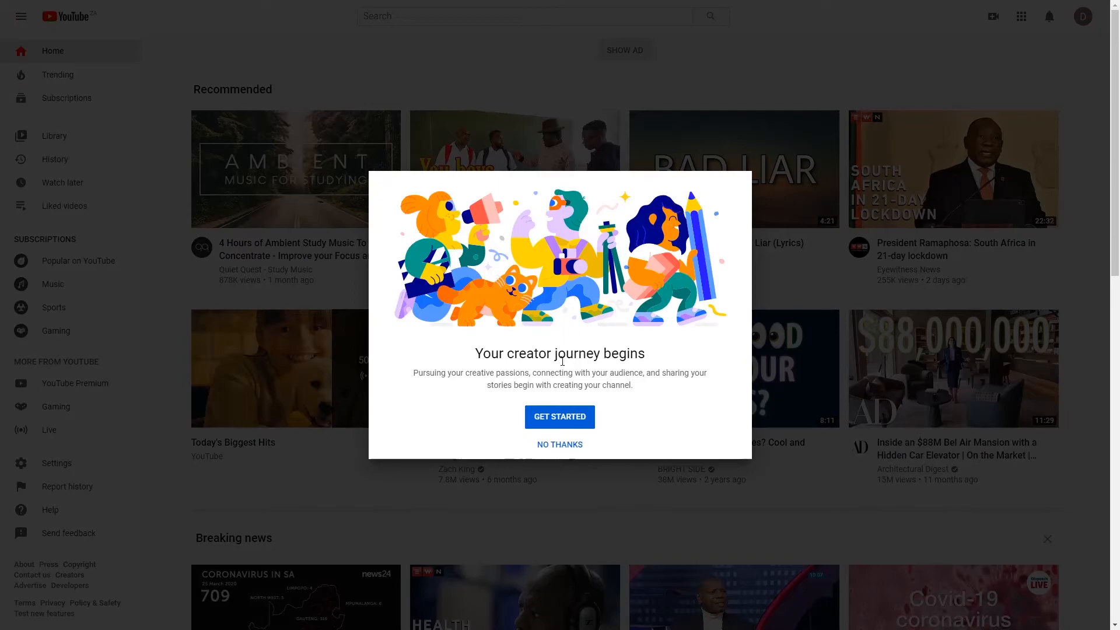
click(559, 415)
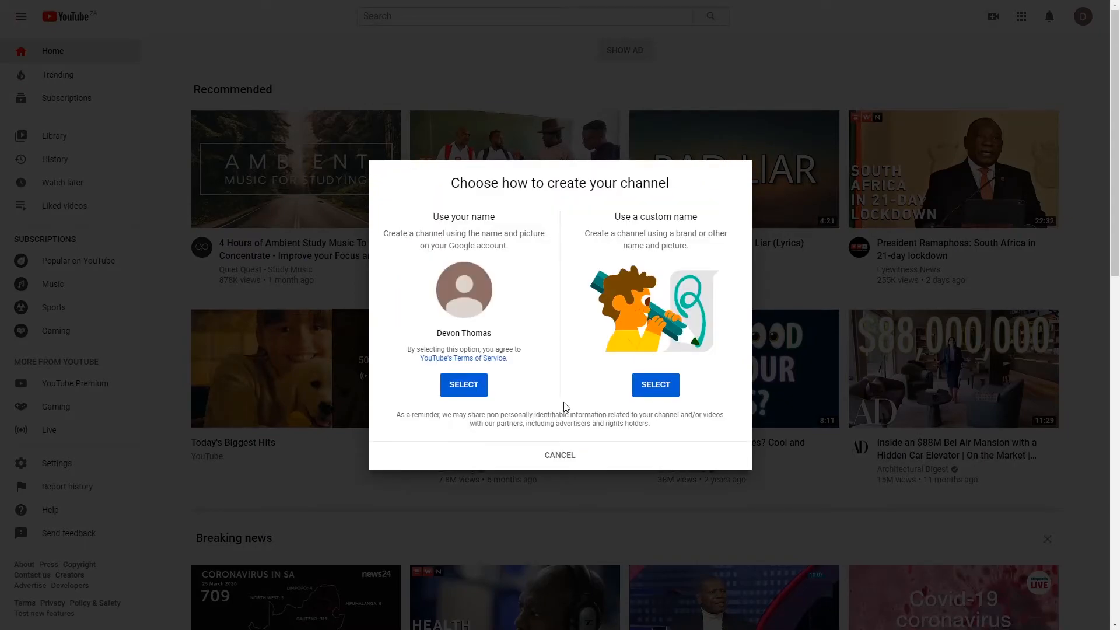
click(464, 386)
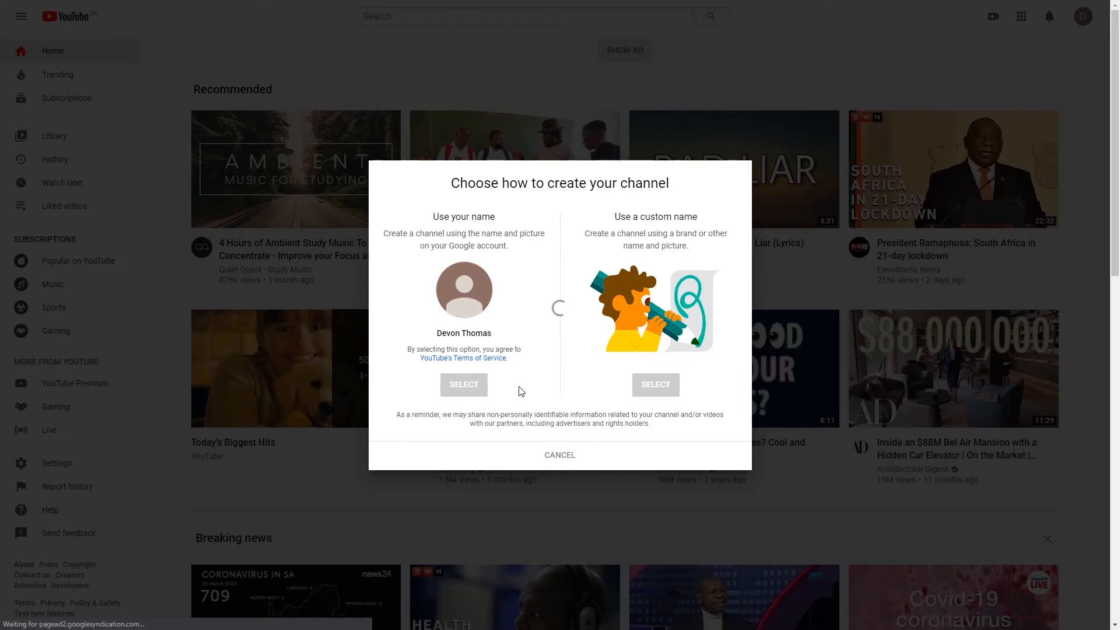
Enter "this was a mistake" as the new channel's description, leave the site links empty, and save the channel setup
scroll(832, 385, down, 2)
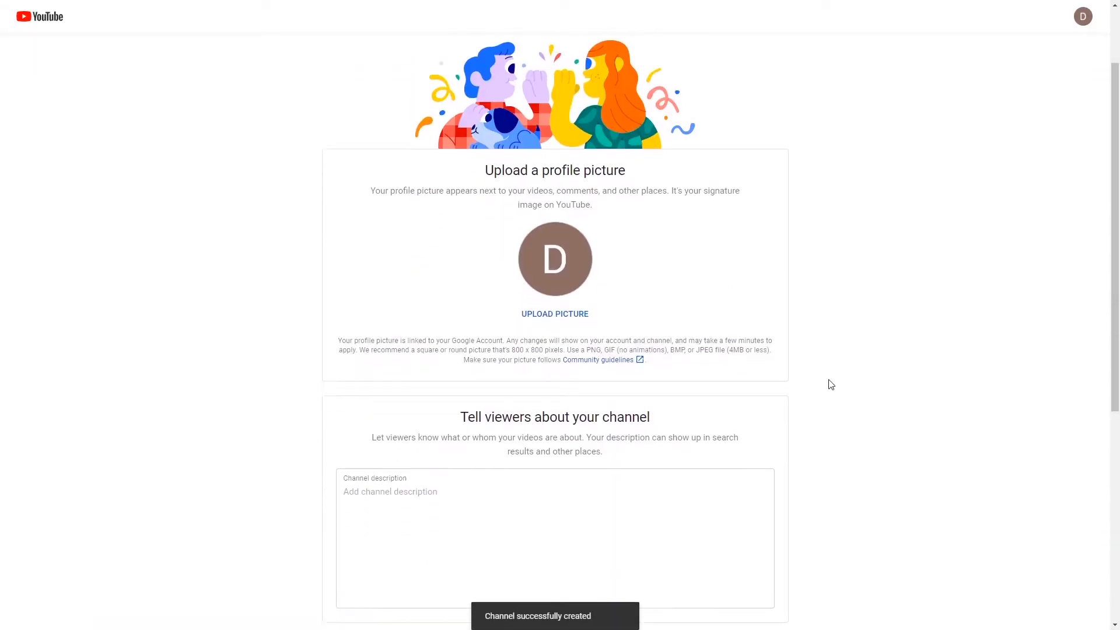
scroll(823, 382, up, 1)
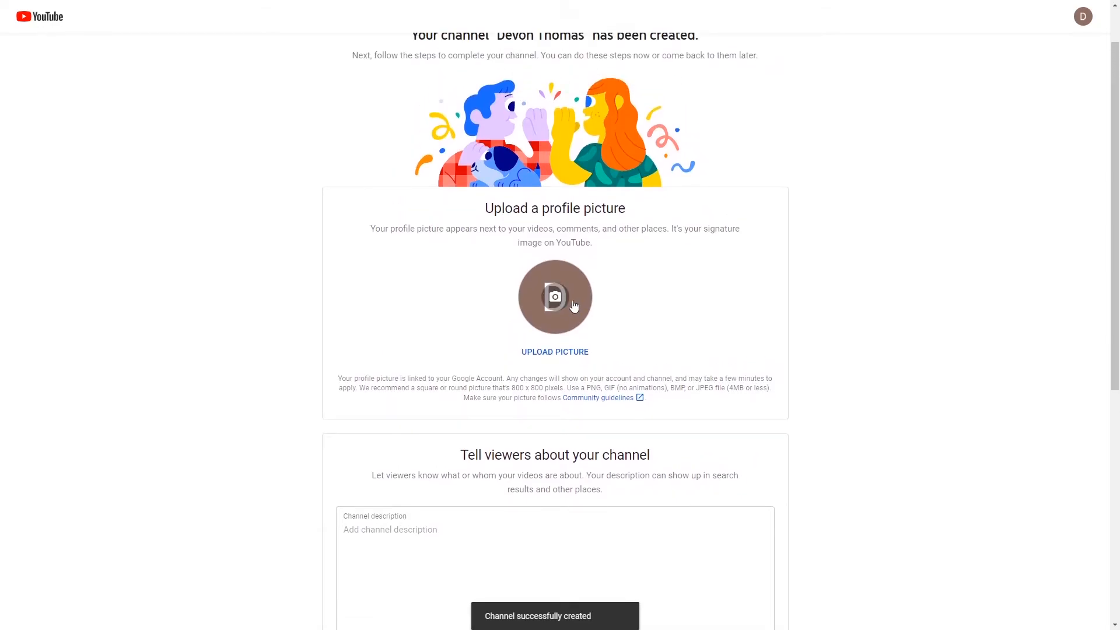
scroll(574, 306, down, 4)
click(540, 313)
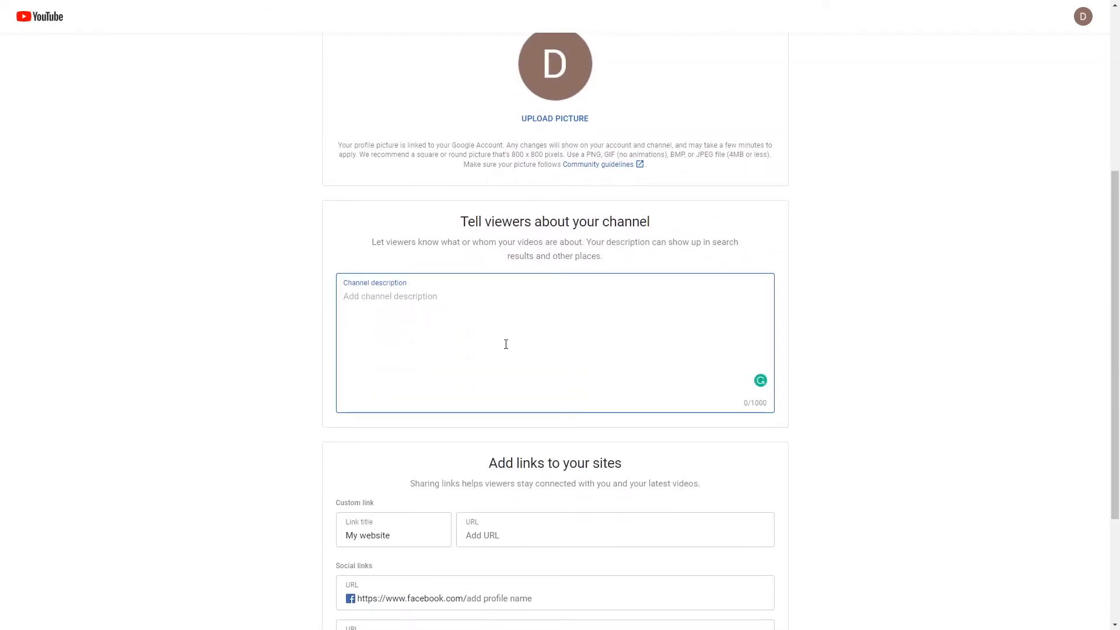
text(this was a mistake)
click(894, 330)
scroll(892, 326, down, 3)
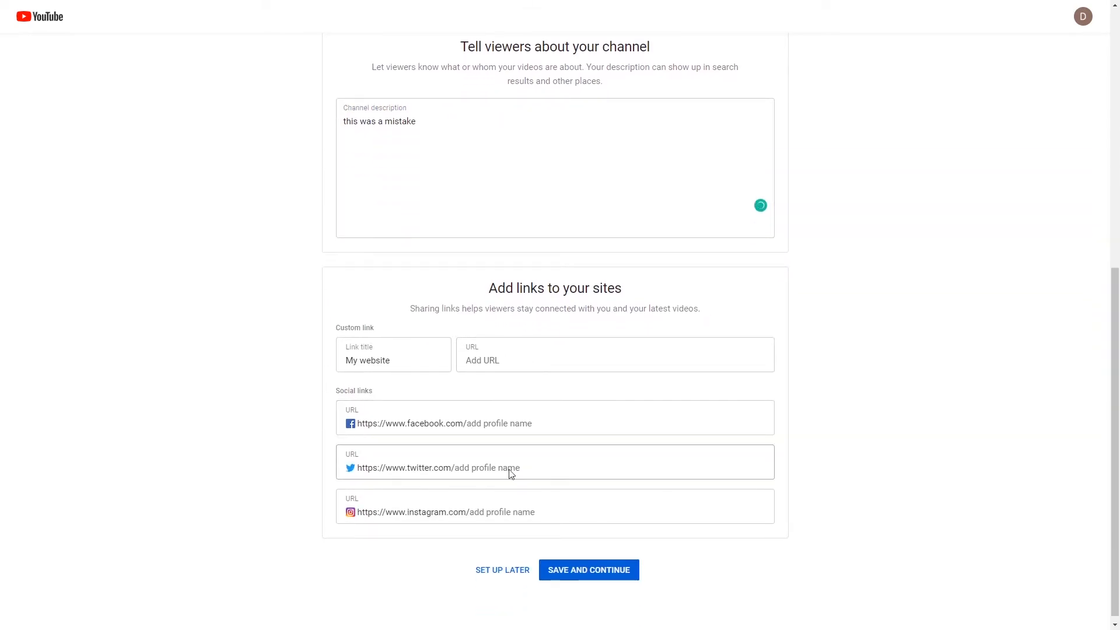
scroll(653, 345, up, 8)
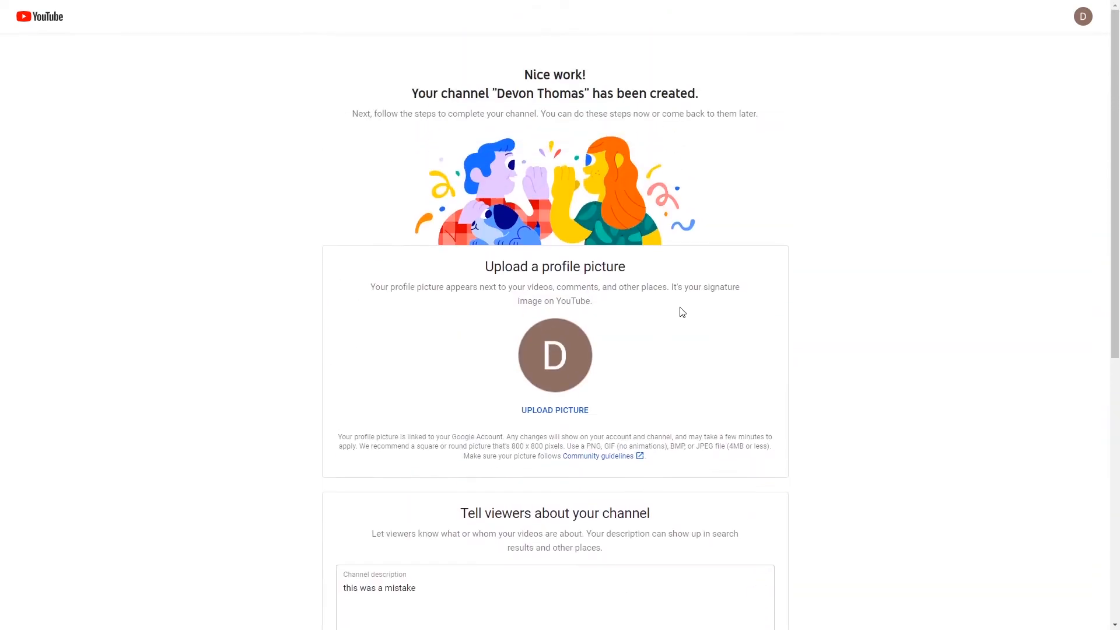
scroll(690, 228, down, 8)
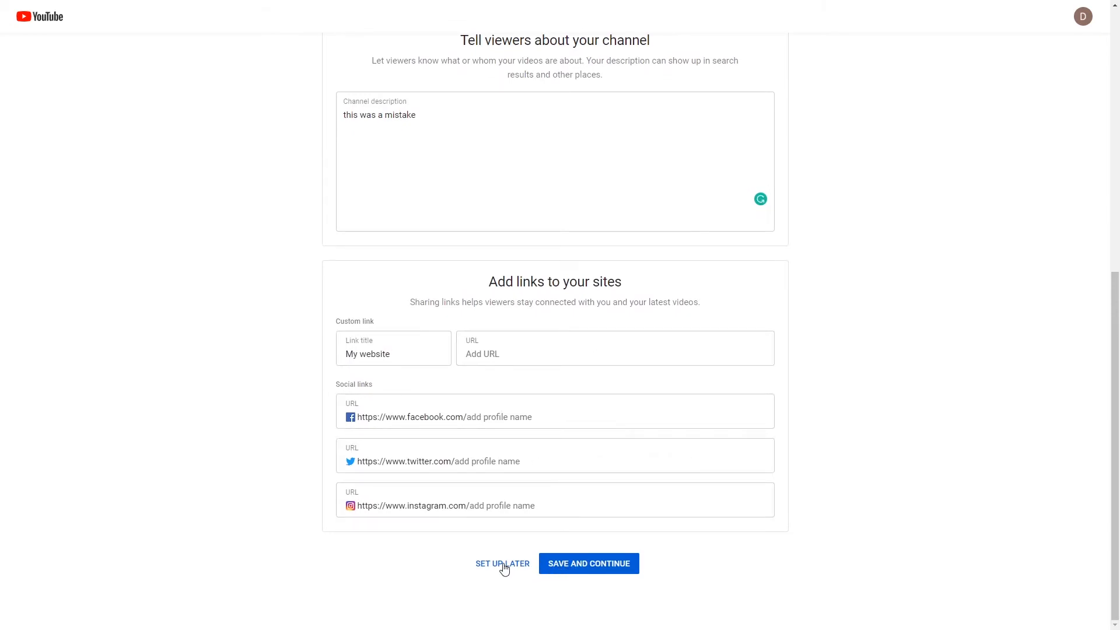
click(577, 566)
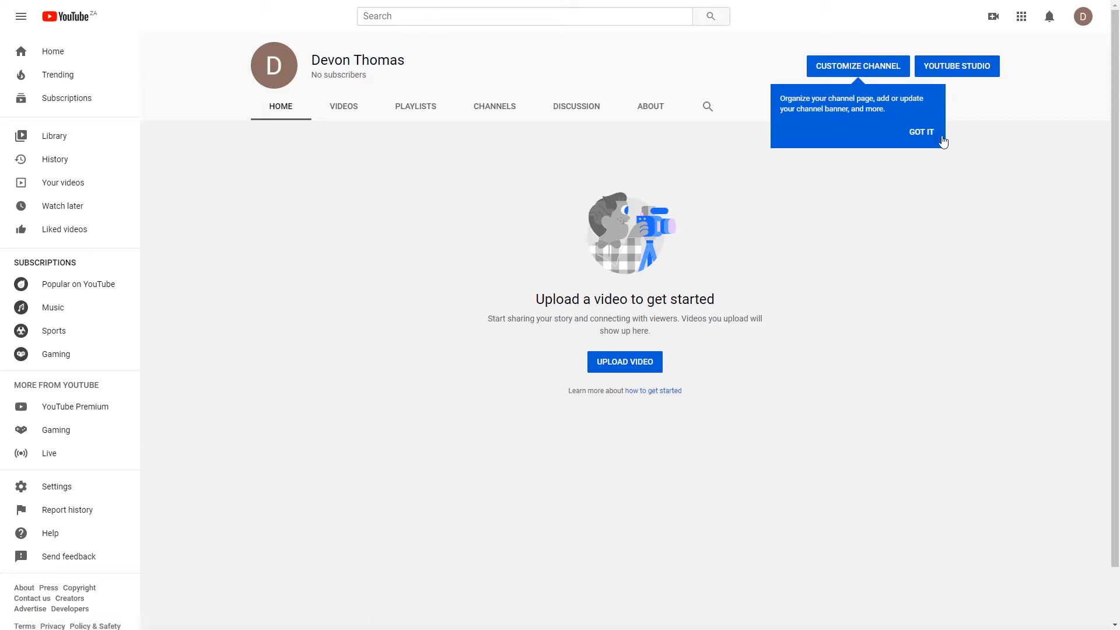
click(927, 133)
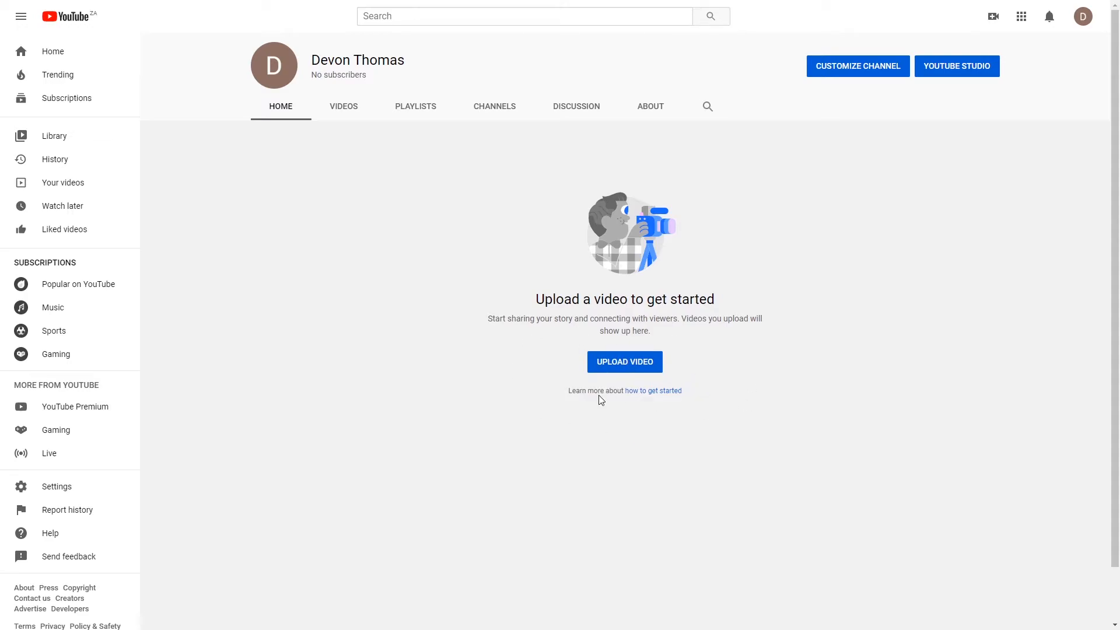
click(612, 371)
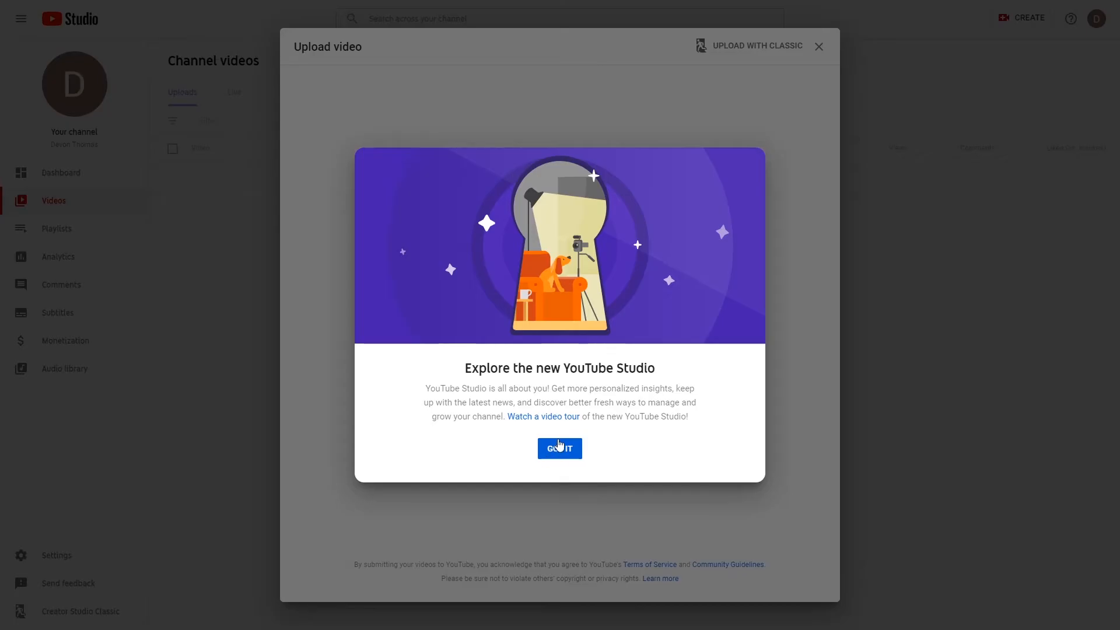
click(559, 448)
click(555, 384)
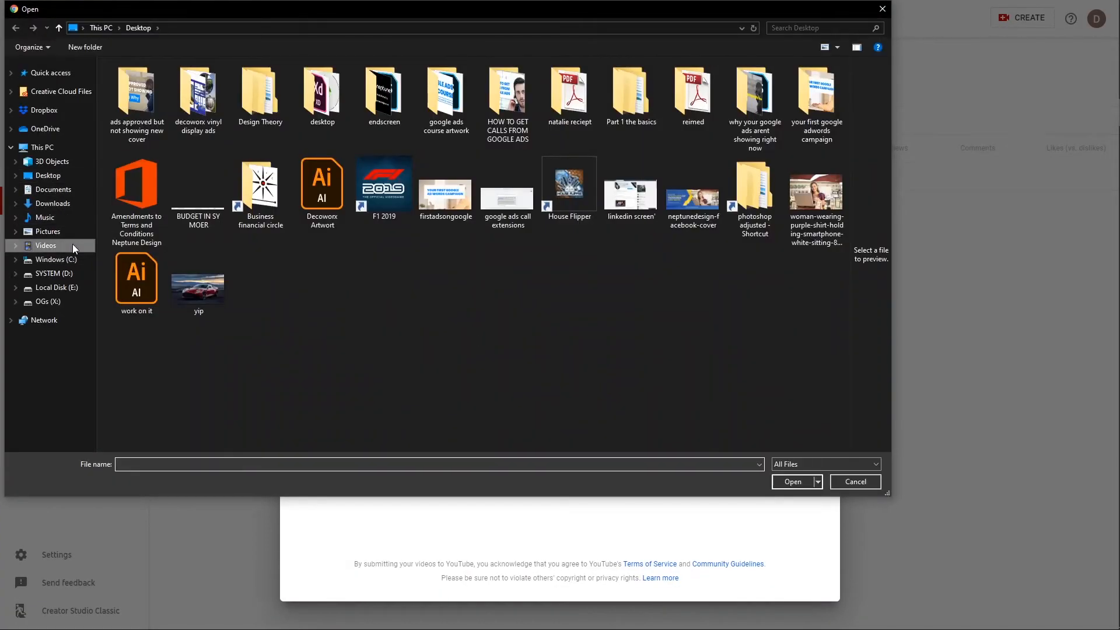
click(72, 244)
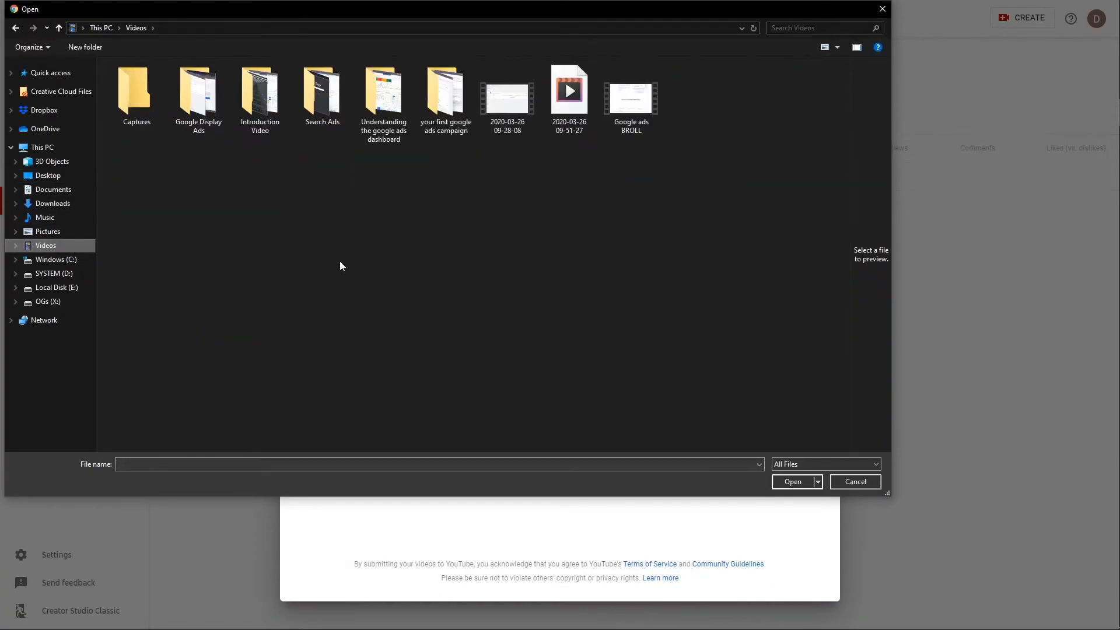
click(506, 115)
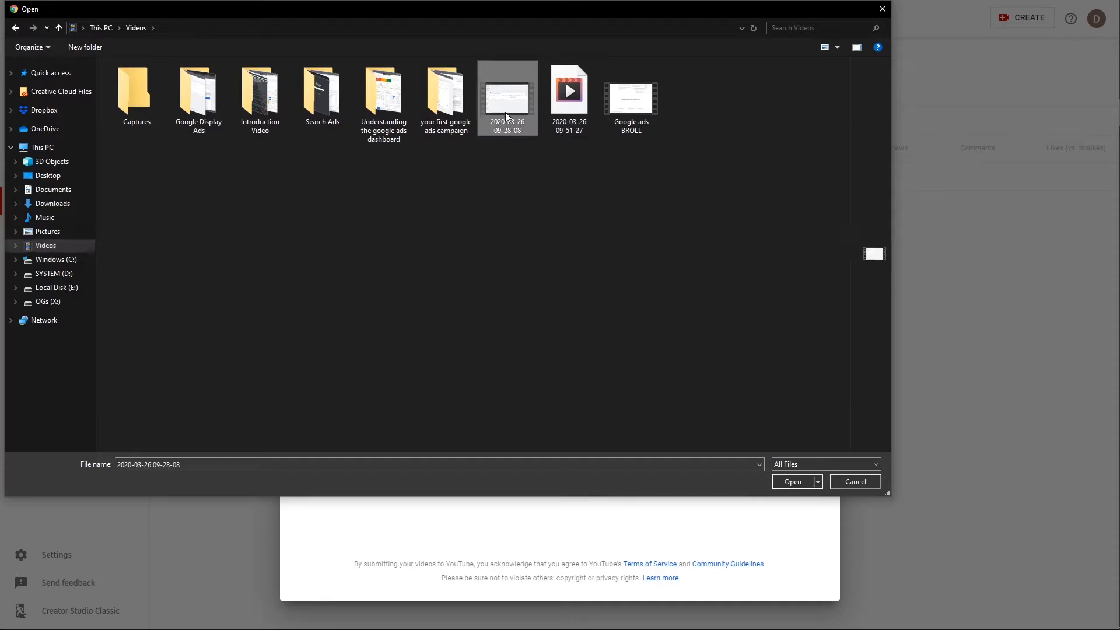
click(567, 104)
double_click(567, 104)
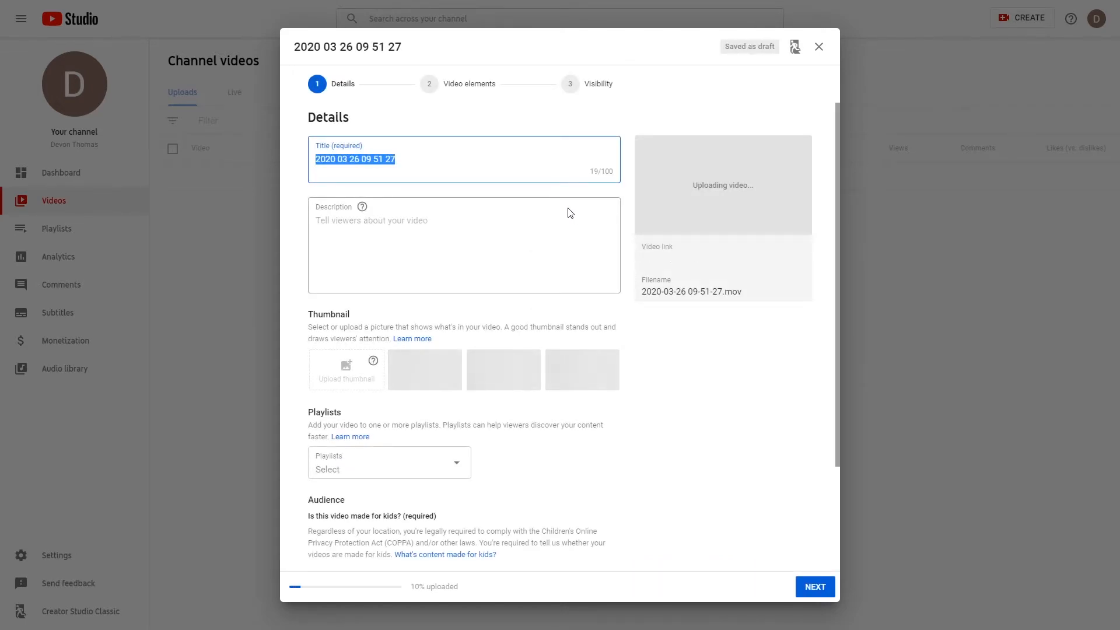
scroll(569, 304, down, 2)
scroll(569, 303, up, 2)
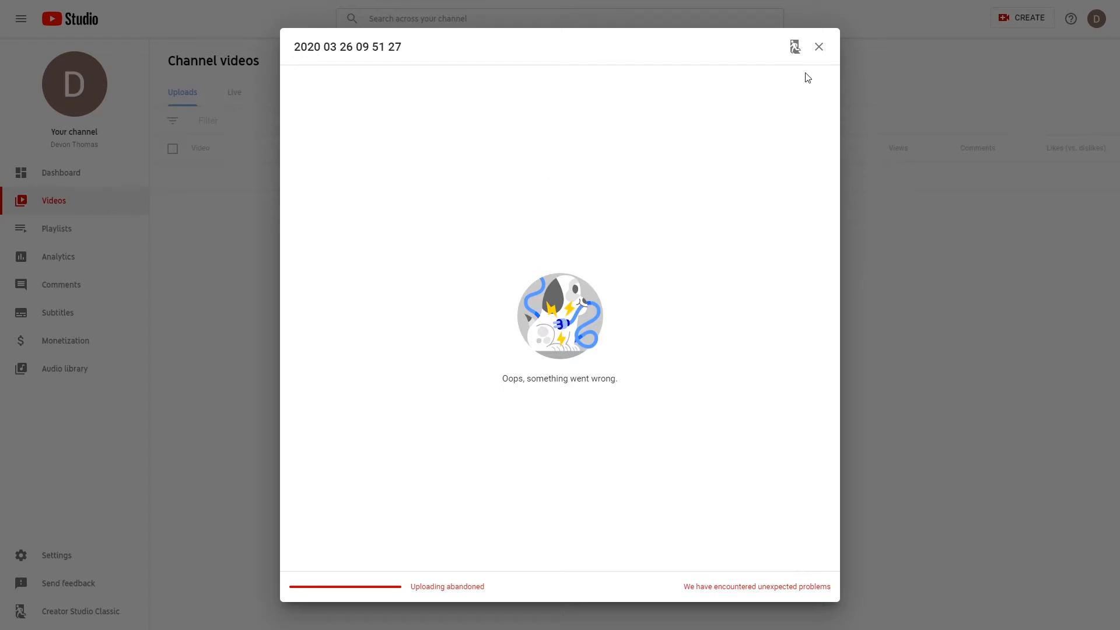
click(818, 47)
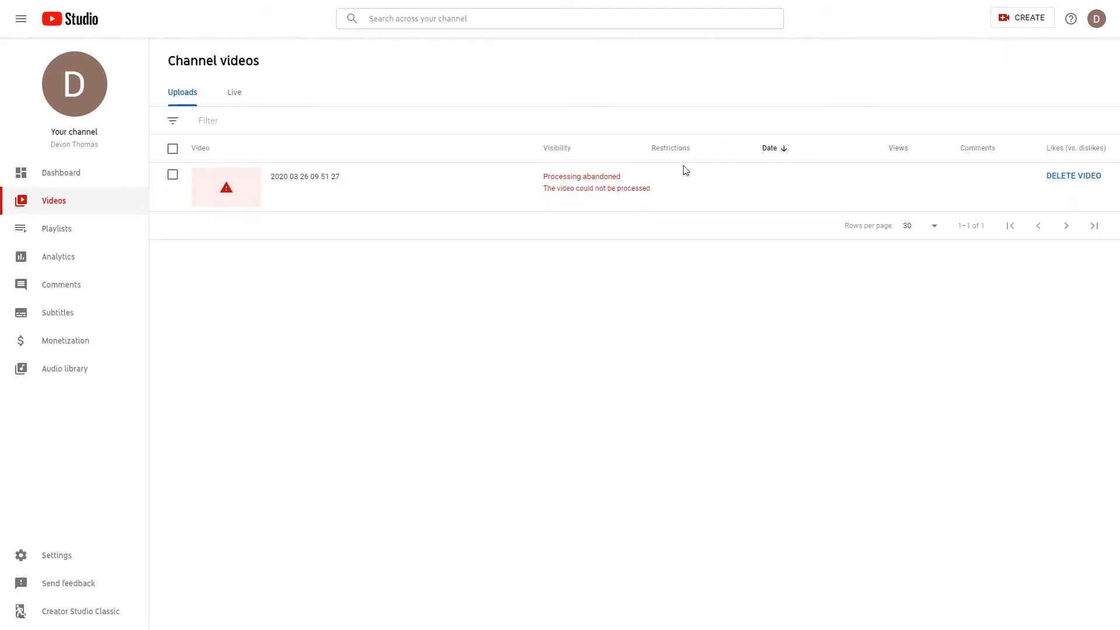
click(1084, 176)
click(502, 347)
click(665, 395)
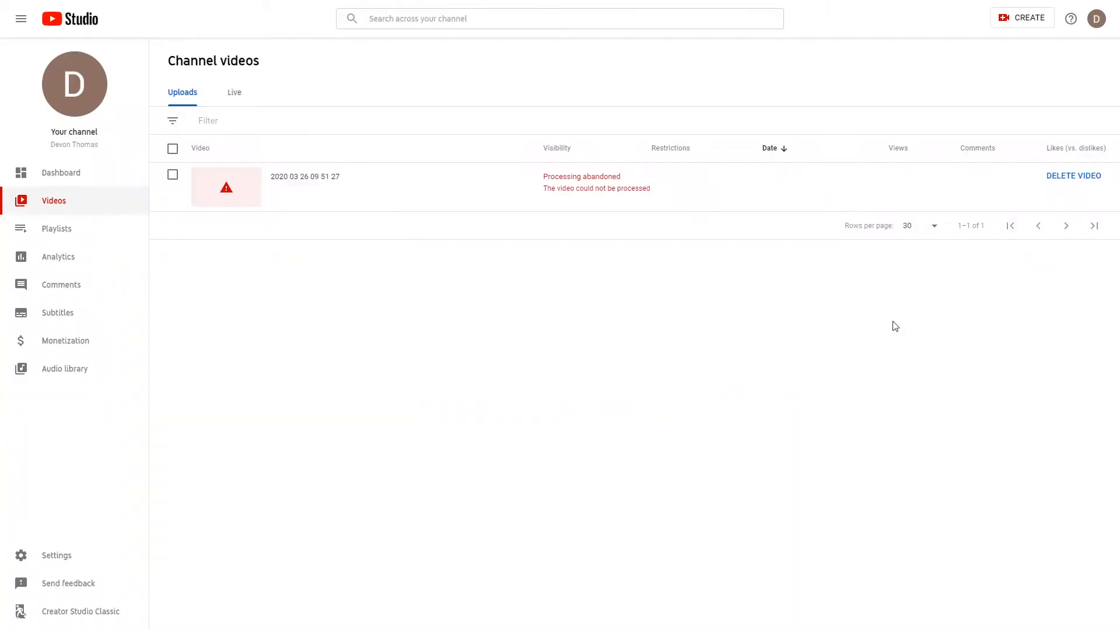
Start another video upload and choose the file Google ads BROLL from the Videos folder
click(1022, 18)
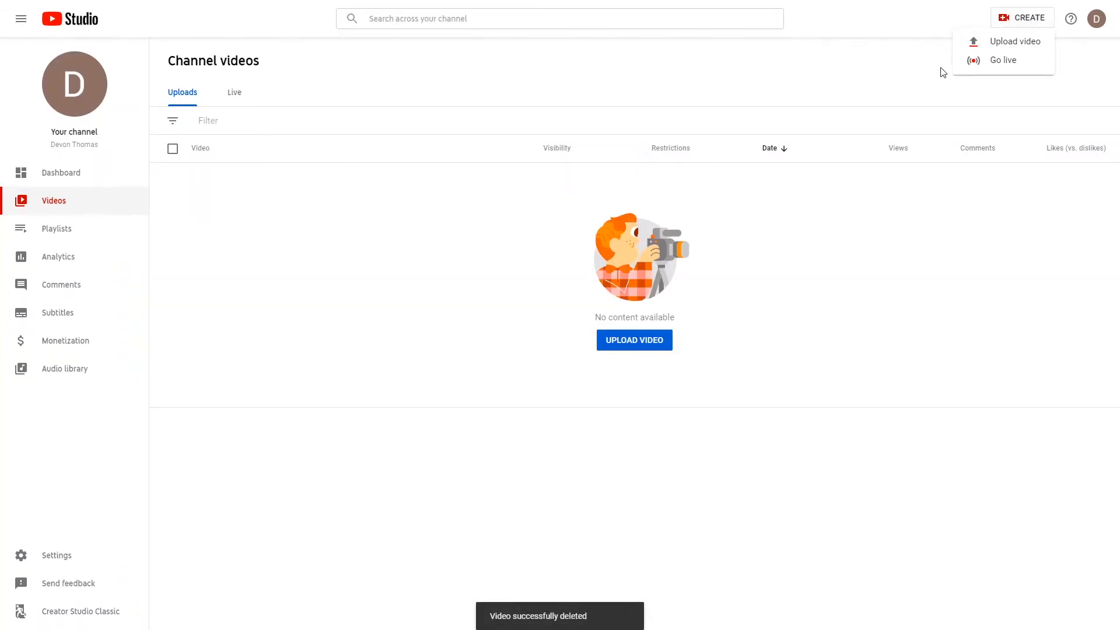
click(622, 347)
click(565, 383)
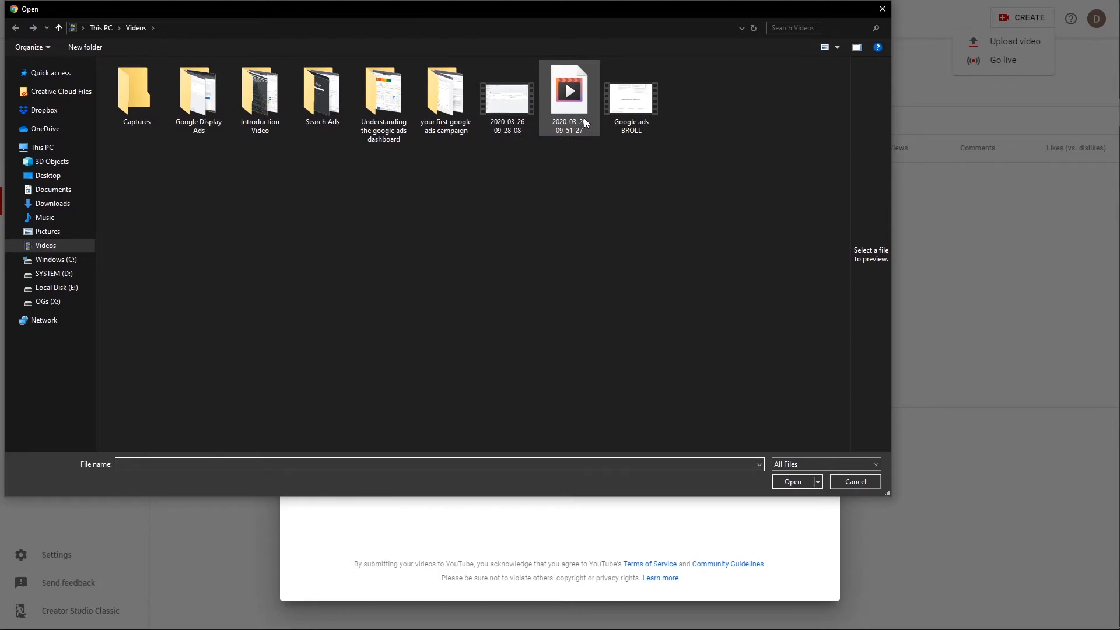
double_click(631, 99)
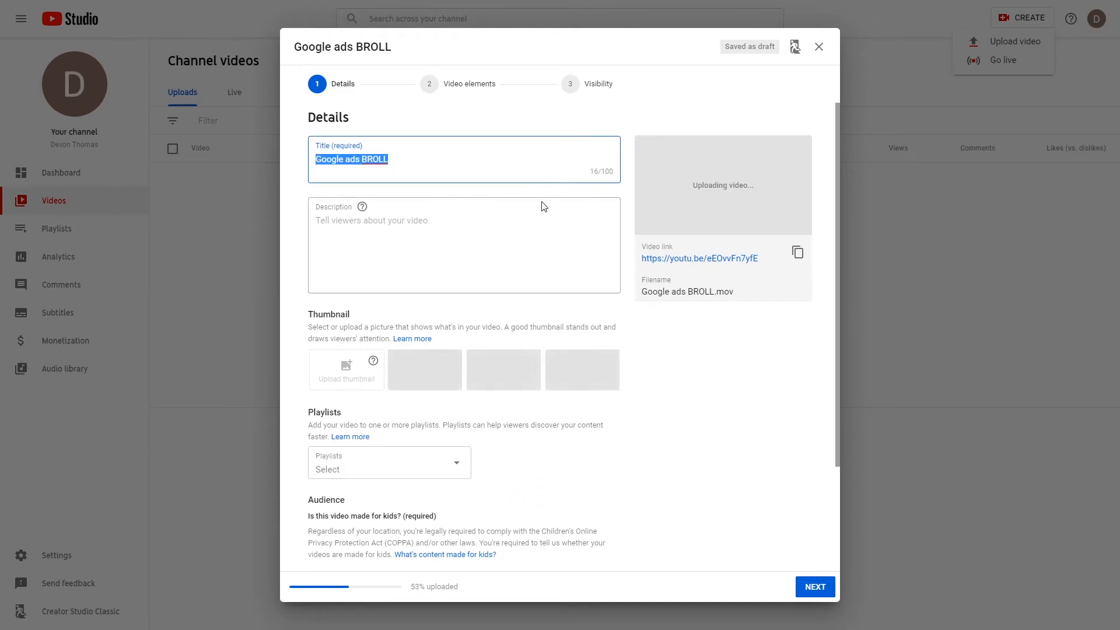
Review the uploaded video's title, description, thumbnail, playlist and audience fields
click(433, 233)
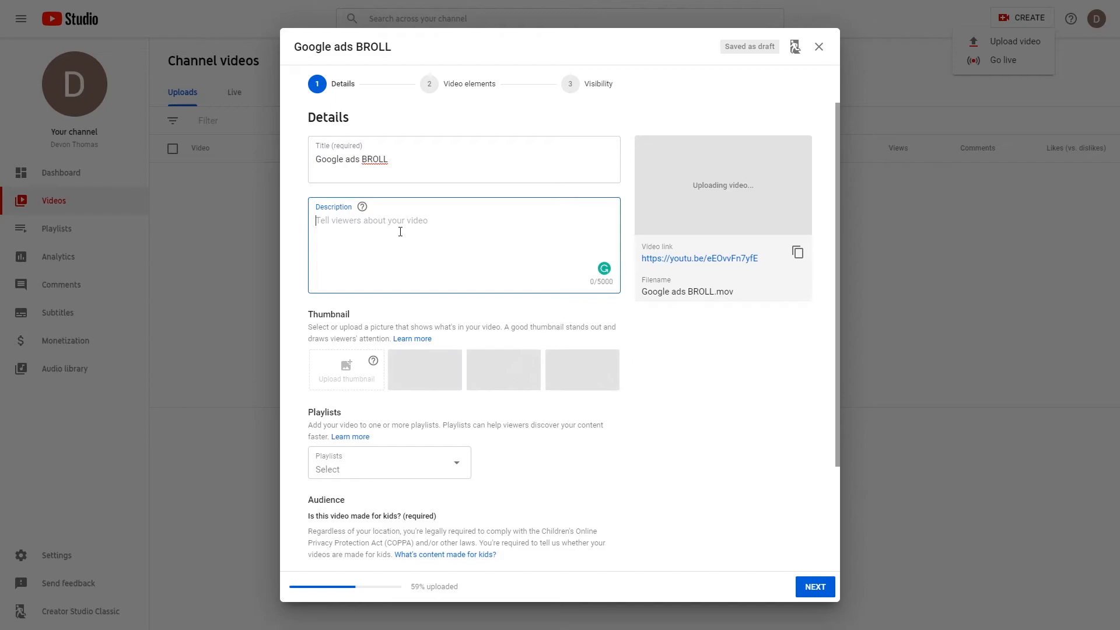
scroll(401, 231, down, 2)
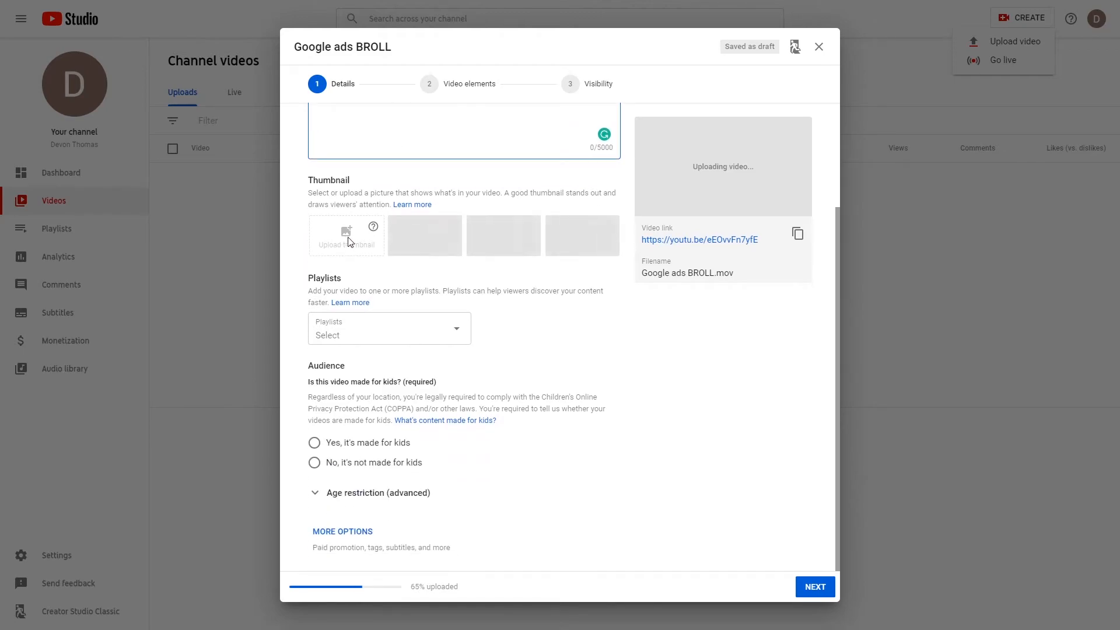
scroll(545, 283, up, 2)
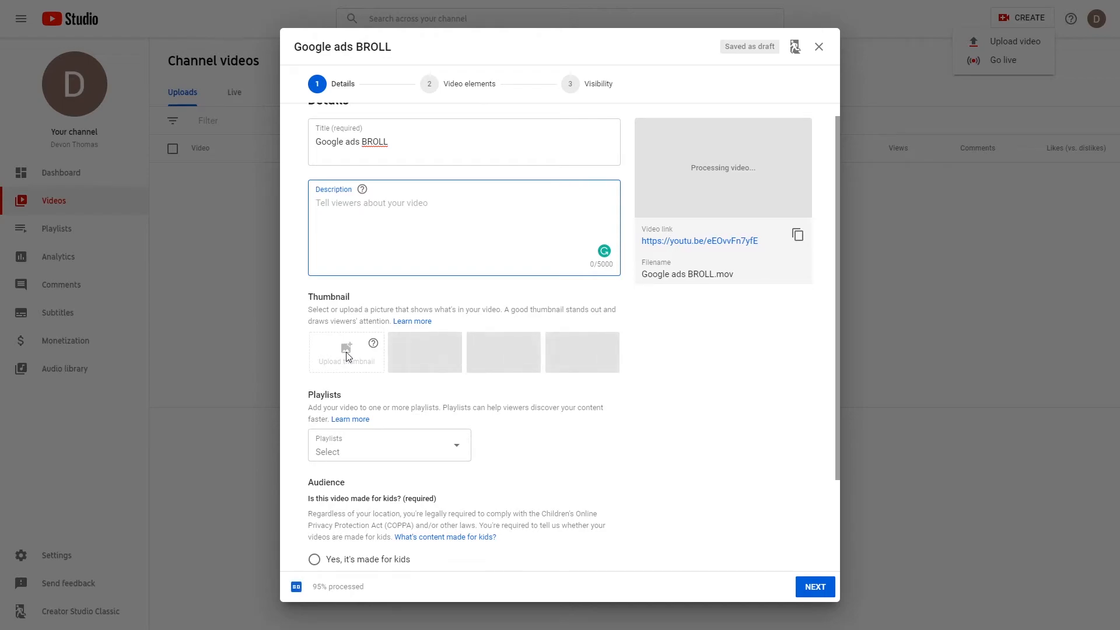
click(758, 364)
scroll(703, 393, up, 1)
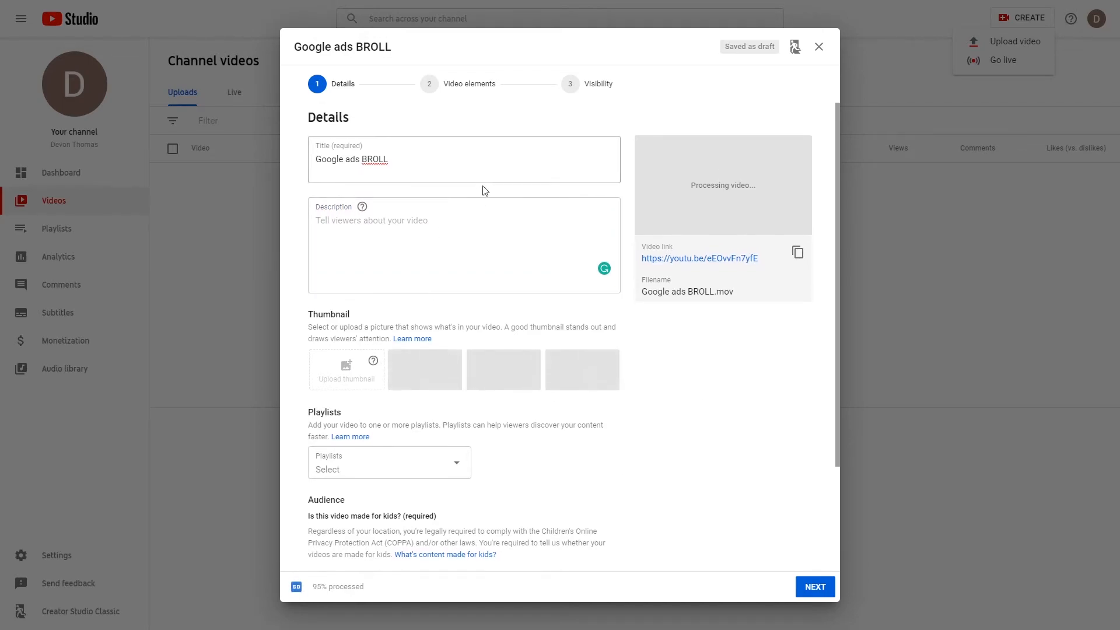
click(415, 282)
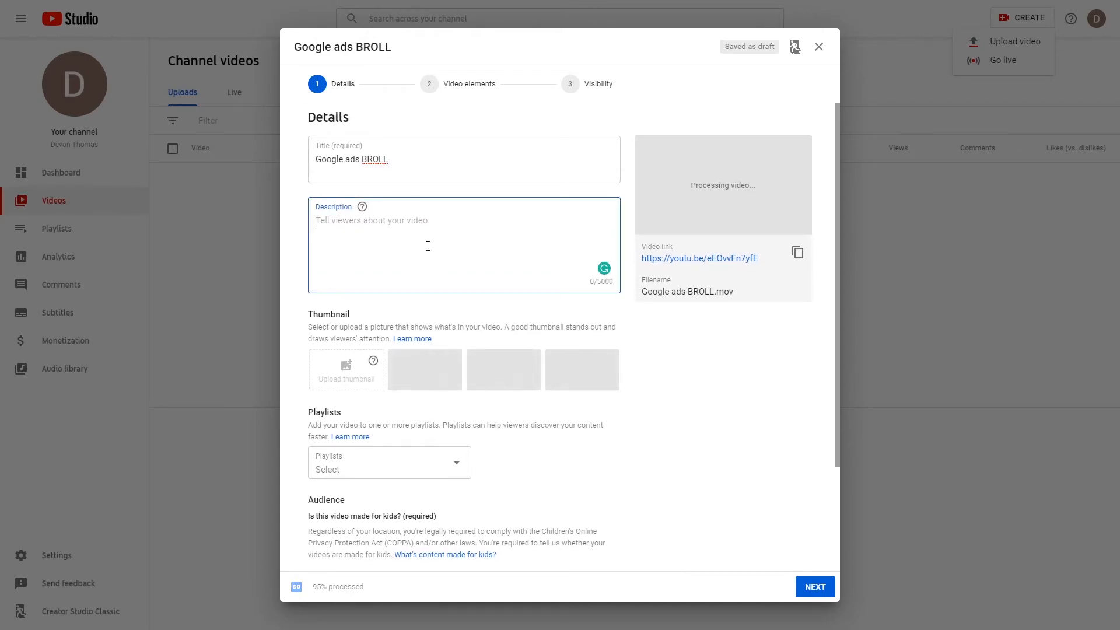
click(670, 366)
scroll(670, 366, down, 2)
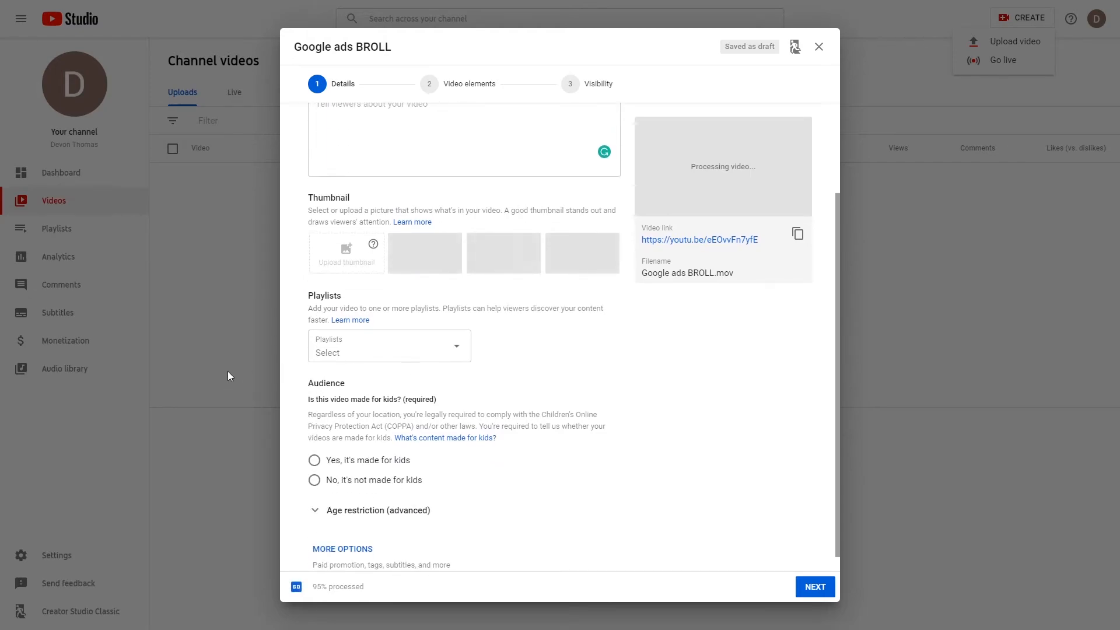
scroll(466, 362, down, 1)
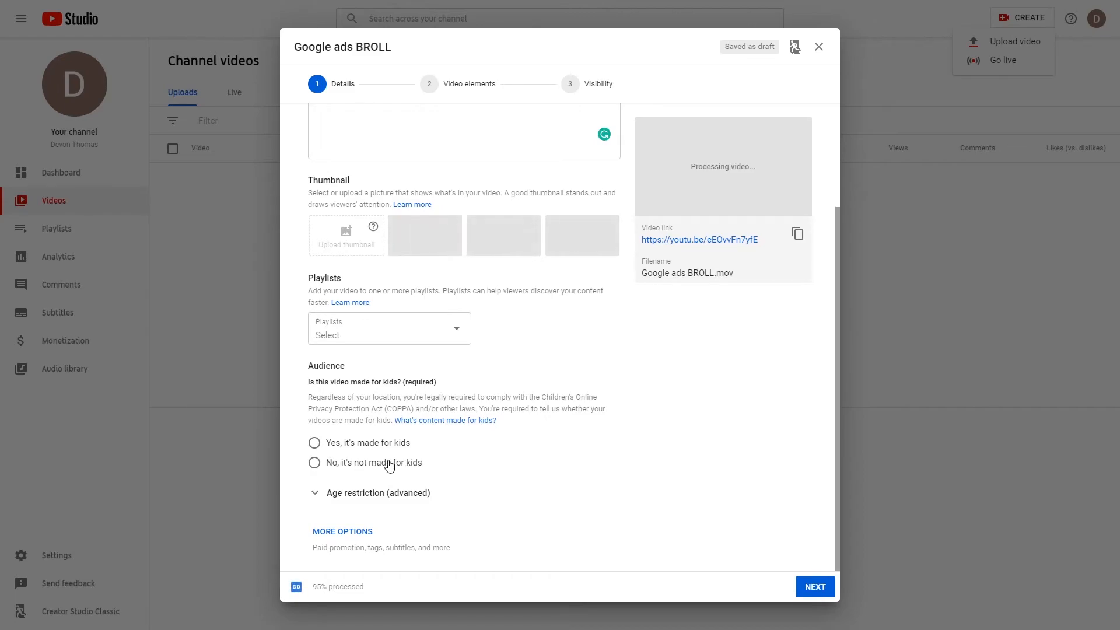
scroll(461, 481, up, 3)
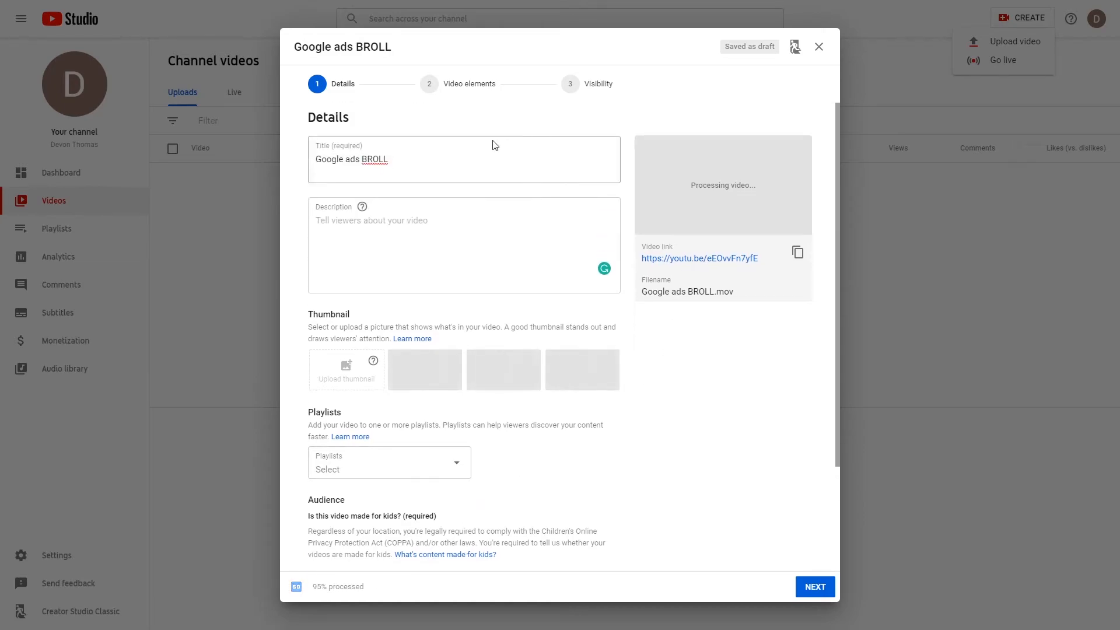
Expand the age restriction options and enter the filler text "juhjsdhh hsdjksdhkhd yjksdjksd" as the video's description
scroll(430, 395, down, 2)
click(380, 492)
scroll(453, 407, up, 2)
click(409, 226)
text(juhjsdhh hs)
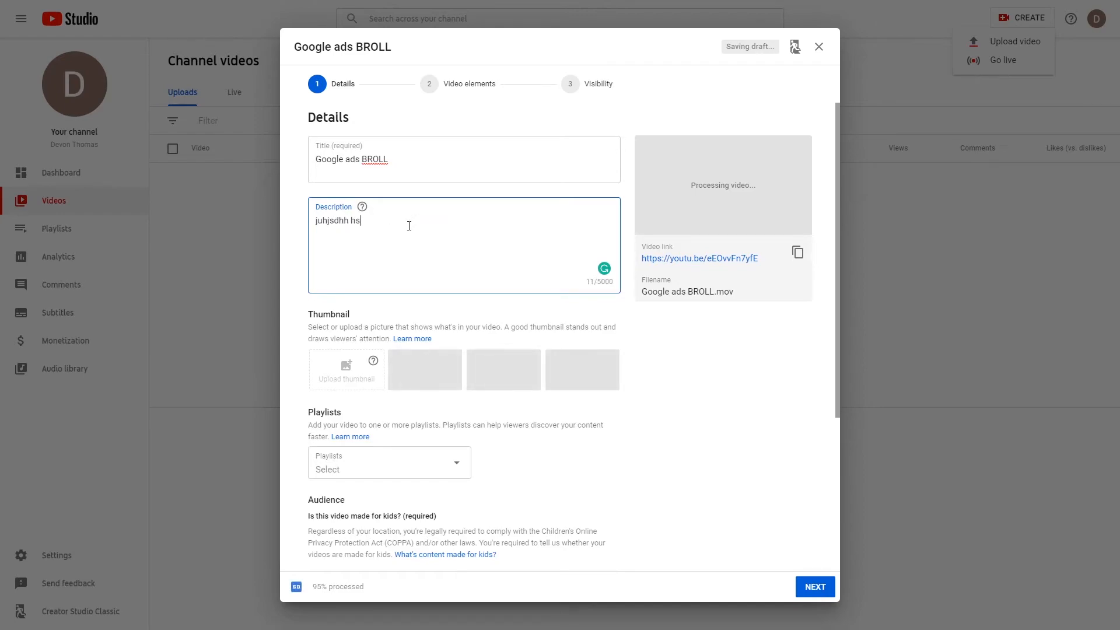
text(djksdhkhd yjksdjksd)
click(623, 398)
Mark the video as not made for kids and continue to the visibility settings without adding an end screen or cards
click(814, 587)
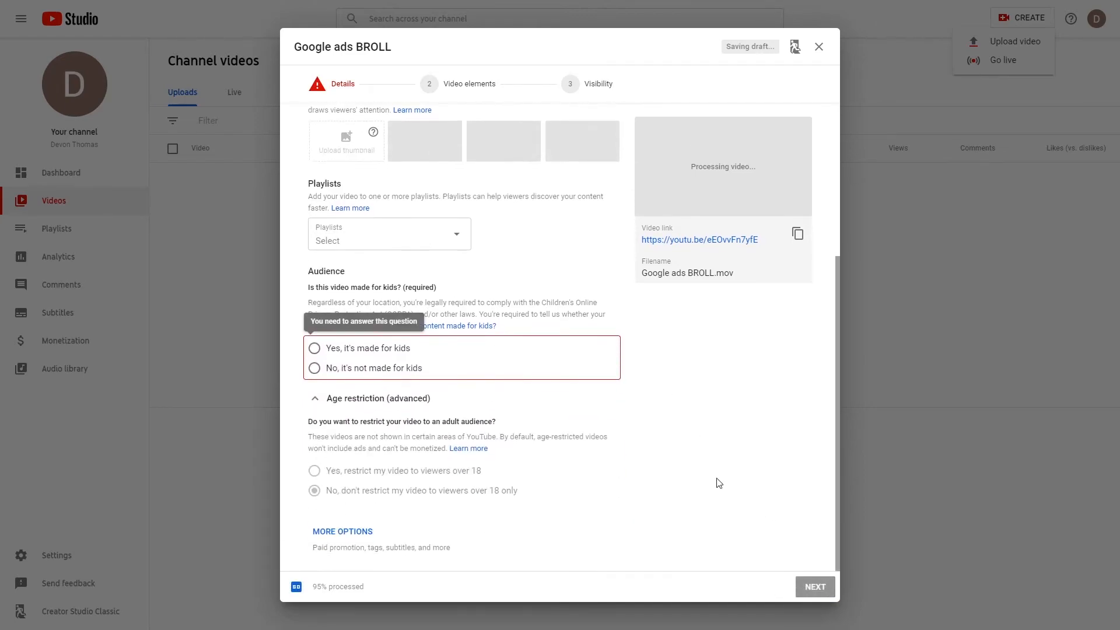
click(401, 368)
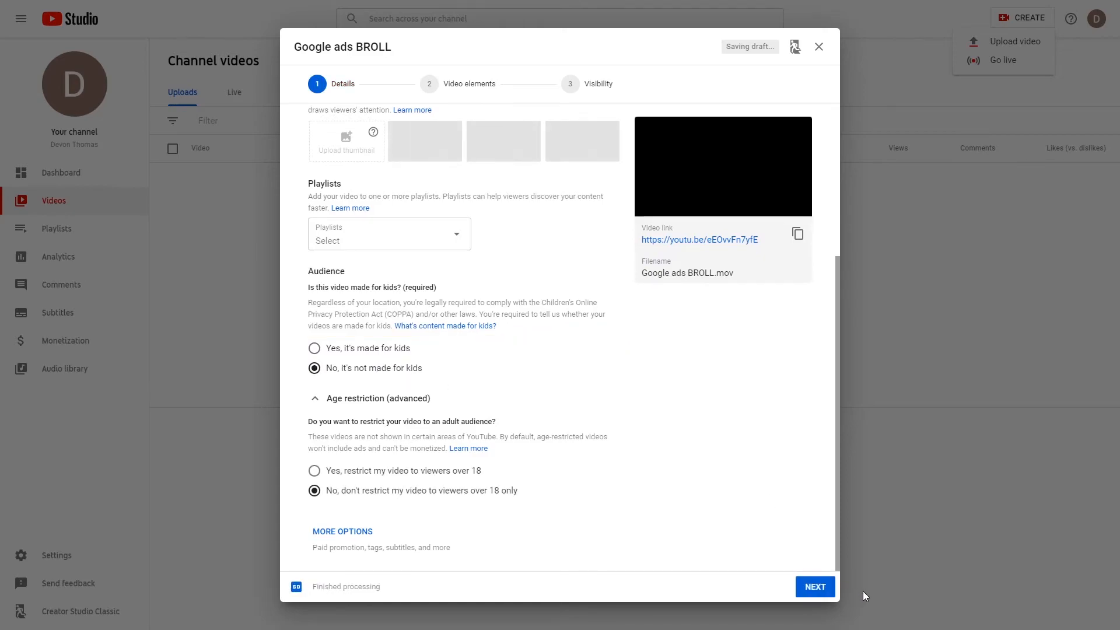
click(820, 588)
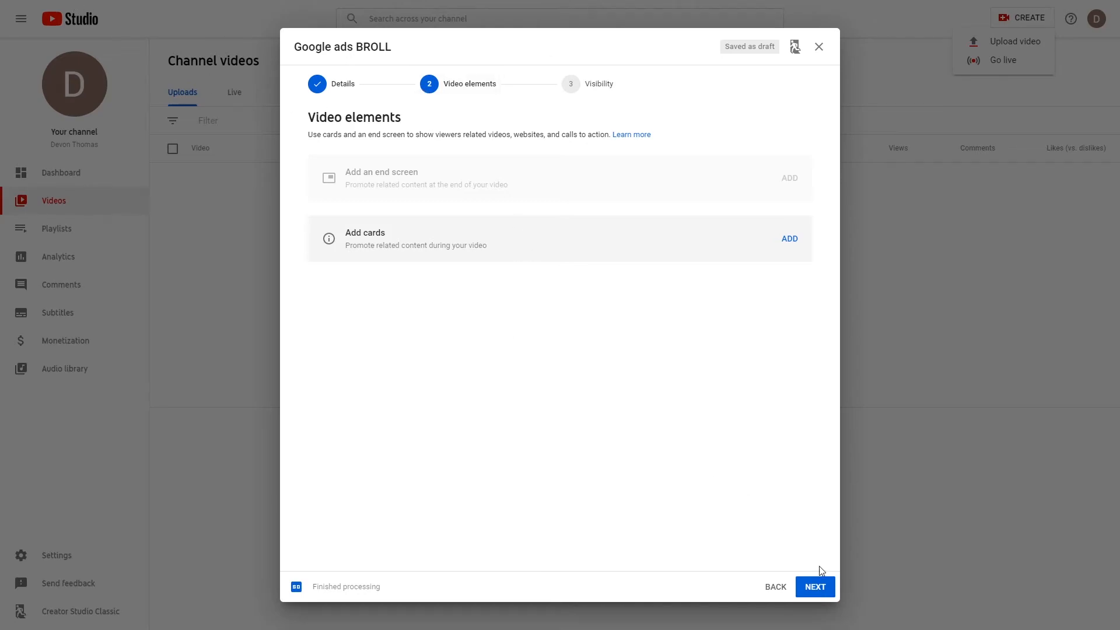
click(815, 588)
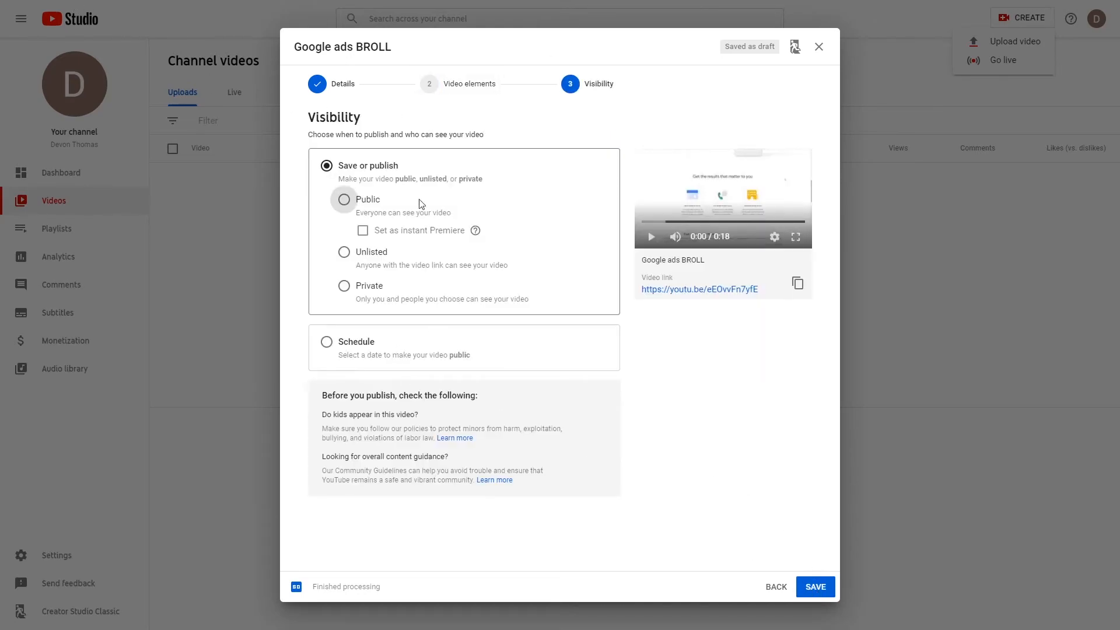
Set the video's visibility to Public and copy its video link
click(345, 200)
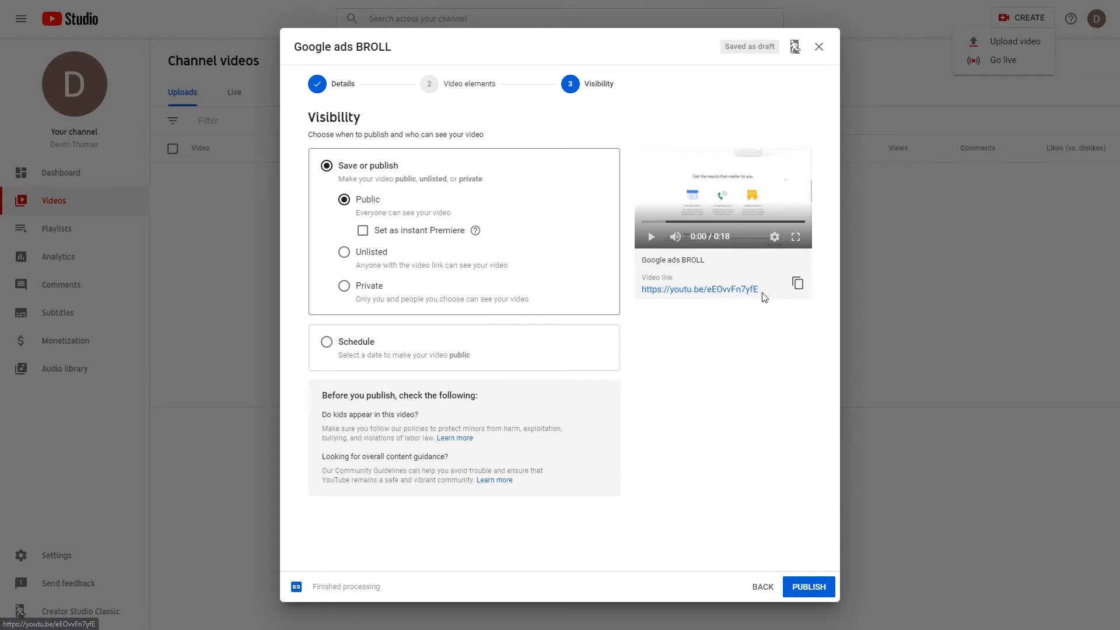
click(798, 285)
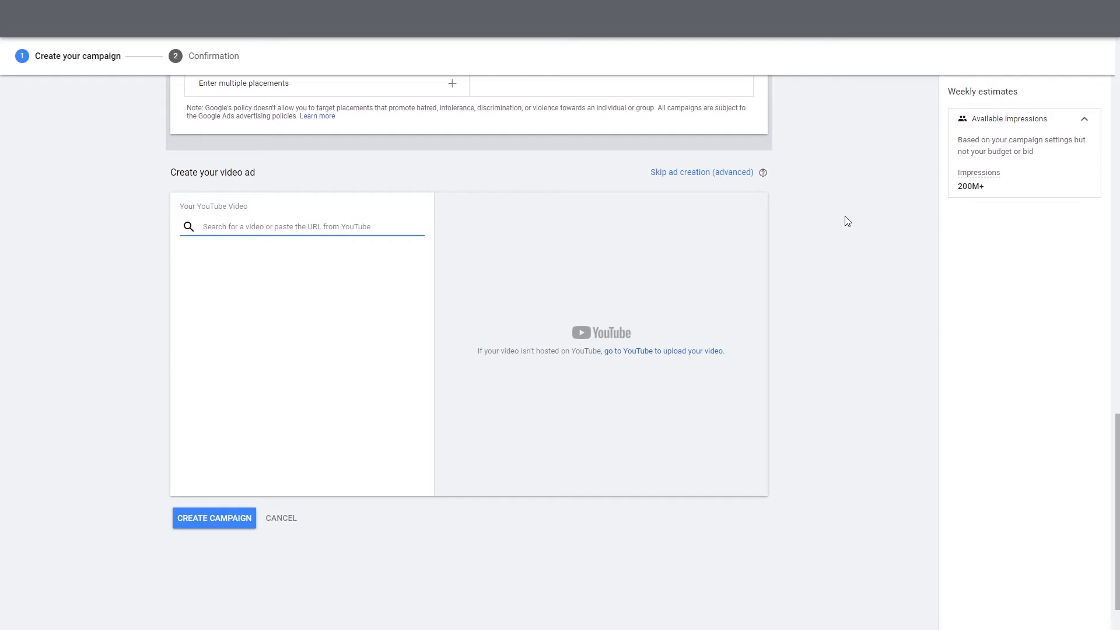
key(ctrl+v)
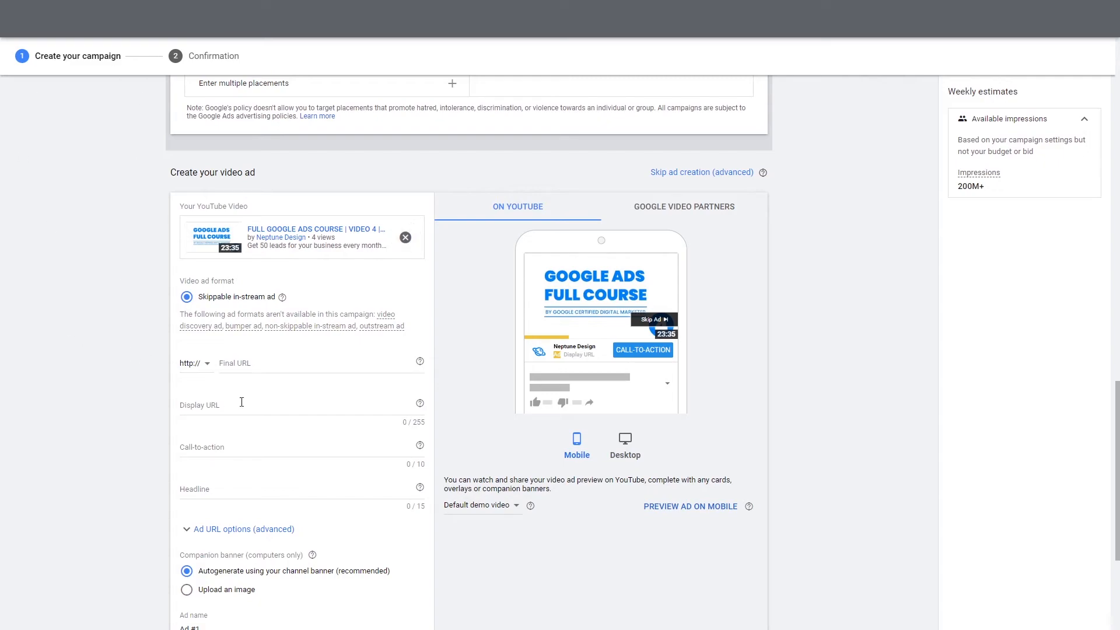
click(290, 374)
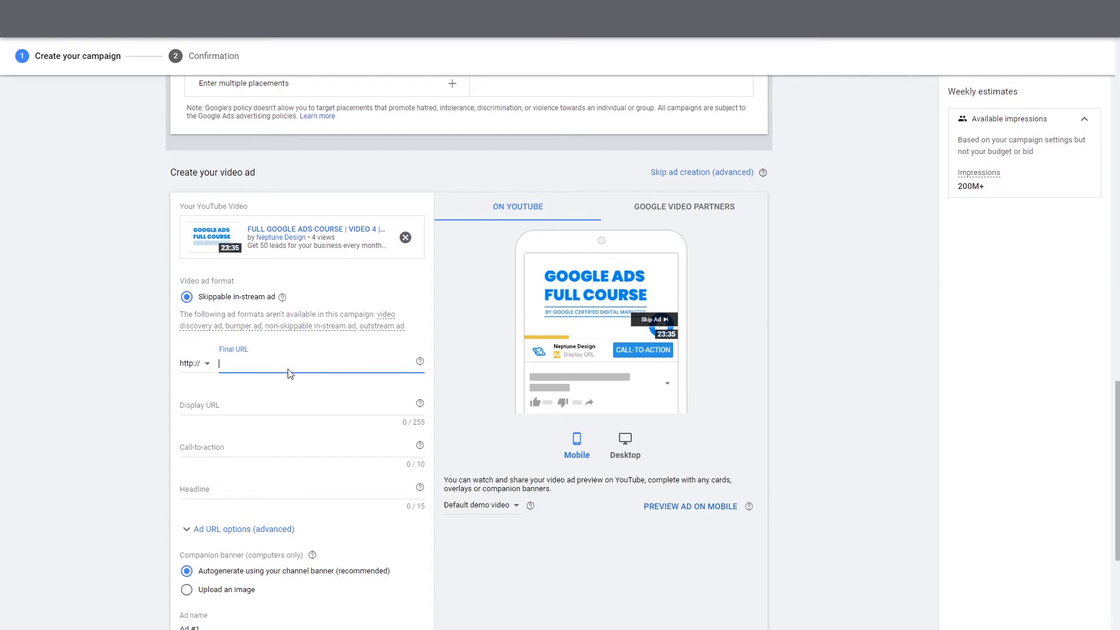
text(www.neptunedesig)
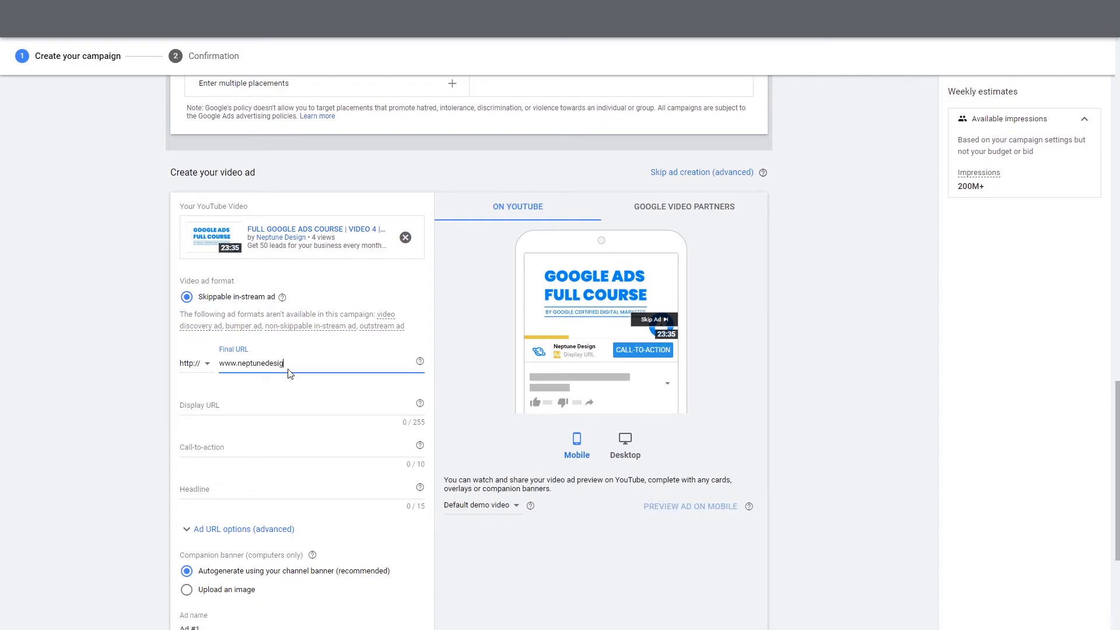
text(n.co.za)
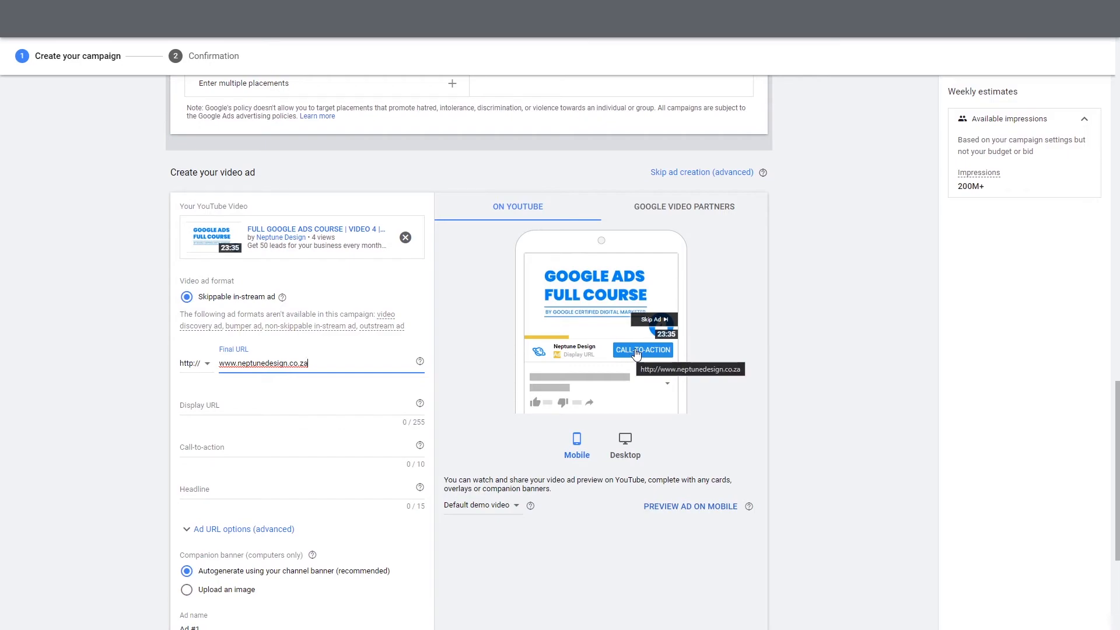
Try "Get Quote" as the video ad's call-to-action text, then clear it
click(254, 446)
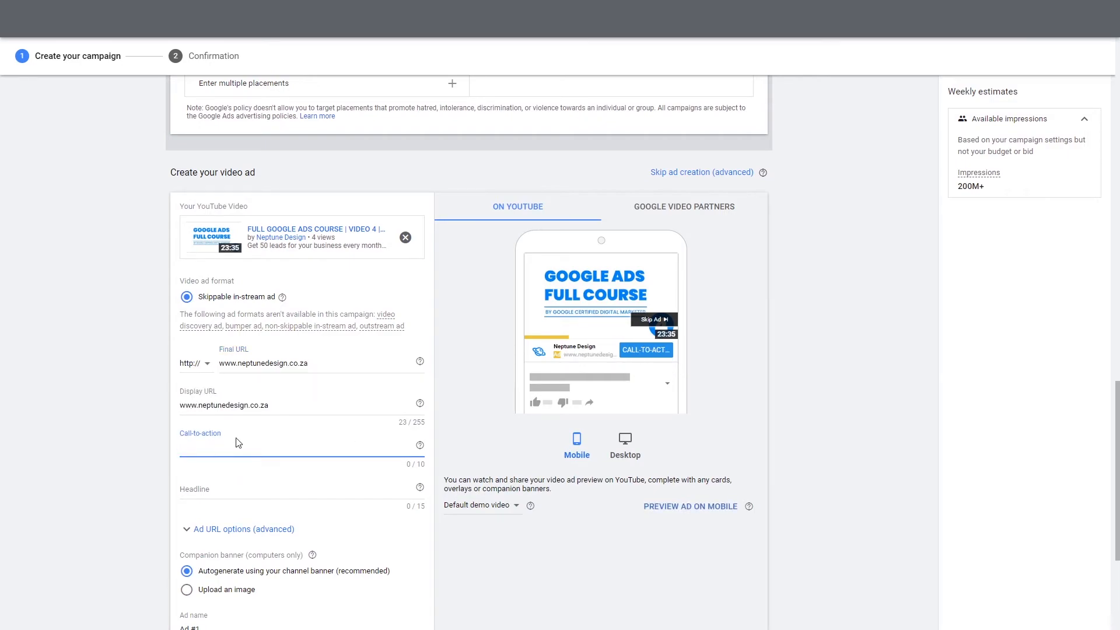
text(Gte)
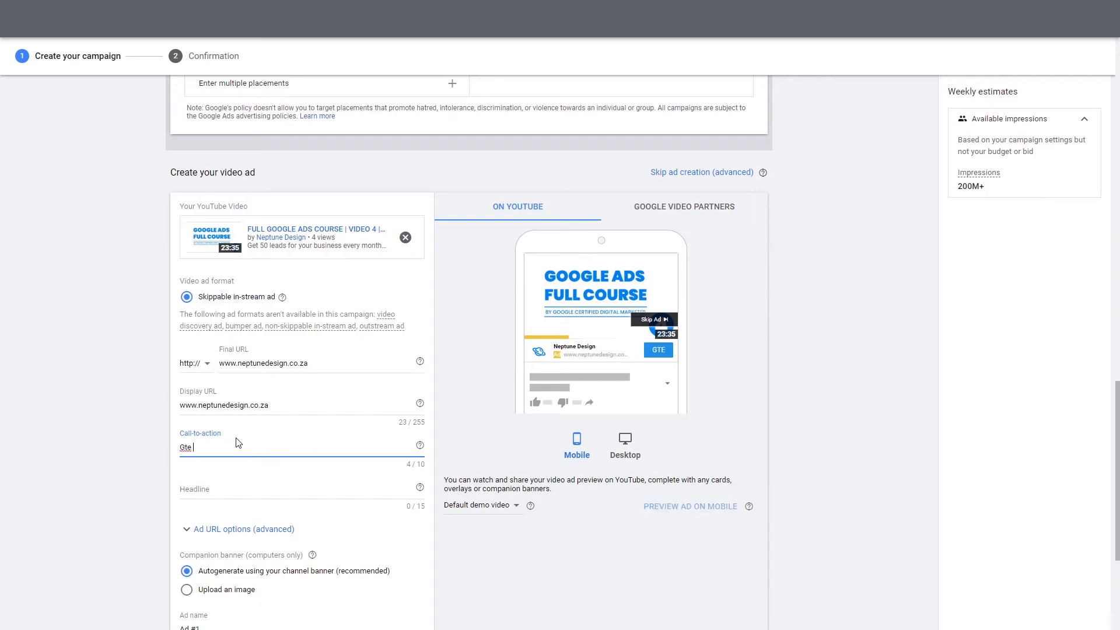
key(BackSpace)
key(BackSpace)
key(BackSpace)
text(et Quote)
key(BackSpace)
key(BackSpace)
key(BackSpace)
key(BackSpace)
key(BackSpace)
key(BackSpace)
key(BackSpace)
key(BackSpace)
key(BackSpace)
Try "Learn More" as the call-to-action text and clear the field again
text(Learn More)
key(BackSpace)
key(BackSpace)
key(BackSpace)
key(BackSpace)
key(BackSpace)
key(BackSpace)
key(BackSpace)
key(BackSpace)
key(BackSpace)
key(BackSpace)
Set the call-to-action to "Order Now" and show the ad preview for desktop
text(Order Now)
click(840, 422)
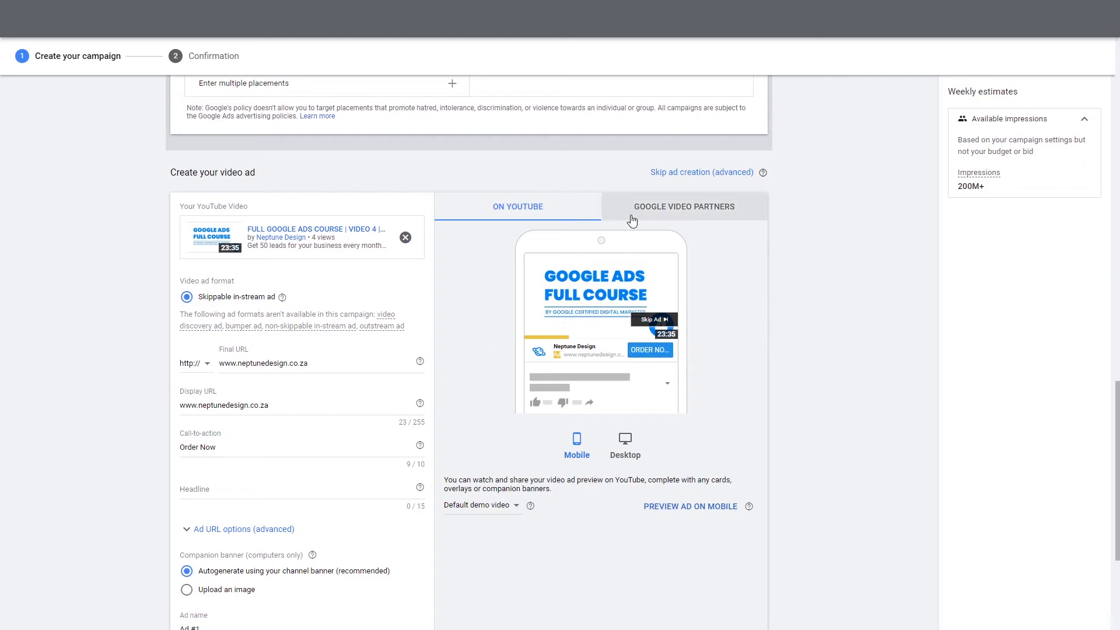
click(626, 439)
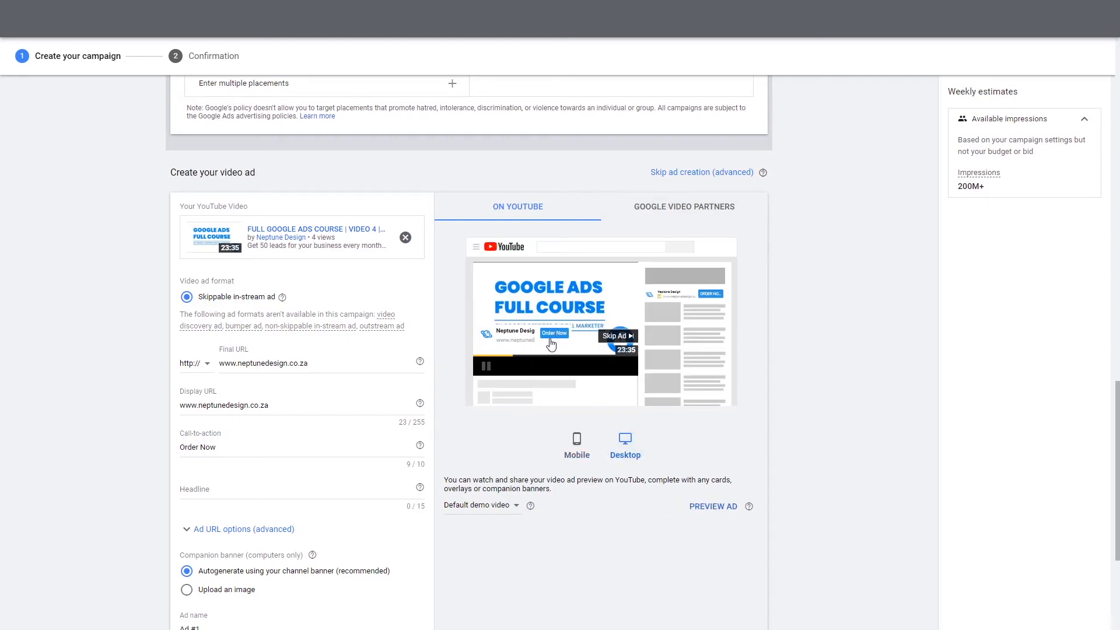
Switch the ad preview to mobile and try "Social Media Marketing" as the headline, then clear the headline field
click(577, 449)
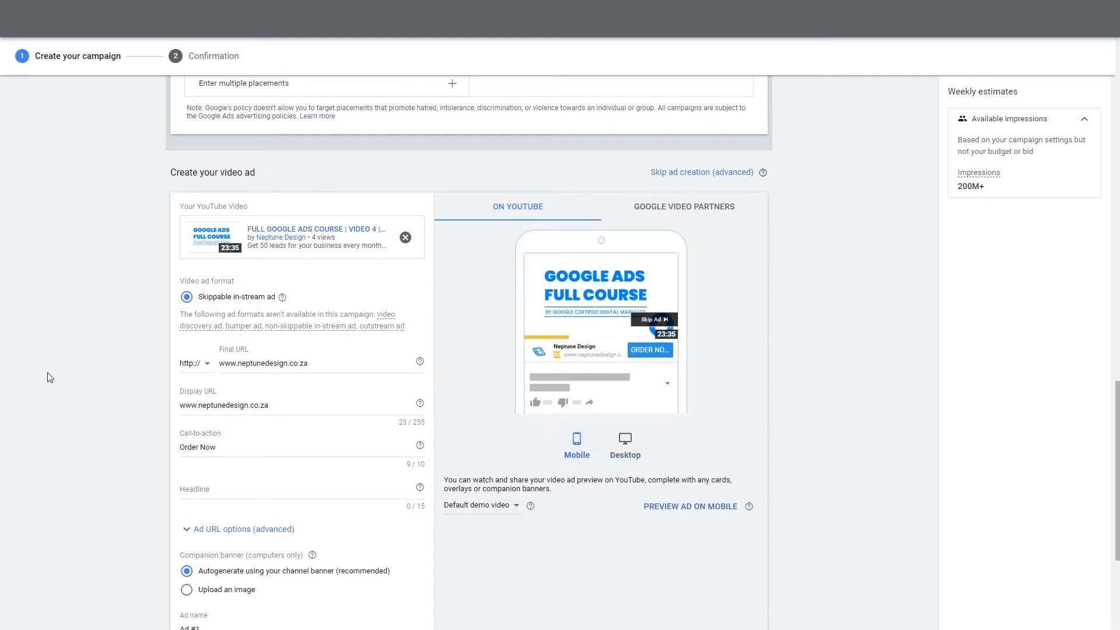
scroll(252, 444, down, 2)
click(221, 373)
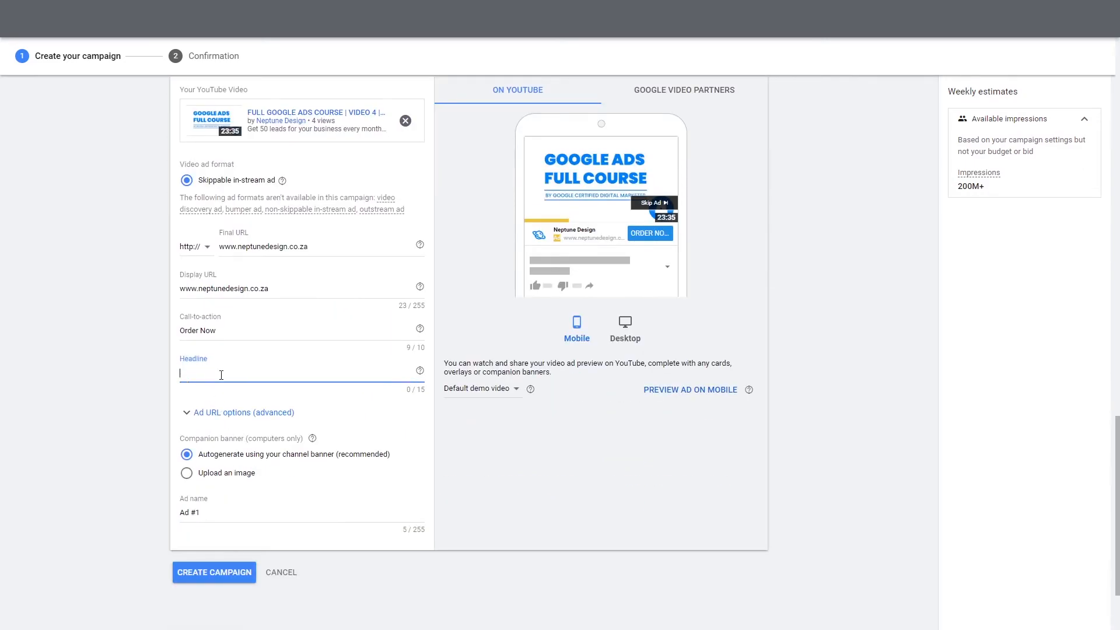
scroll(251, 362, up, 1)
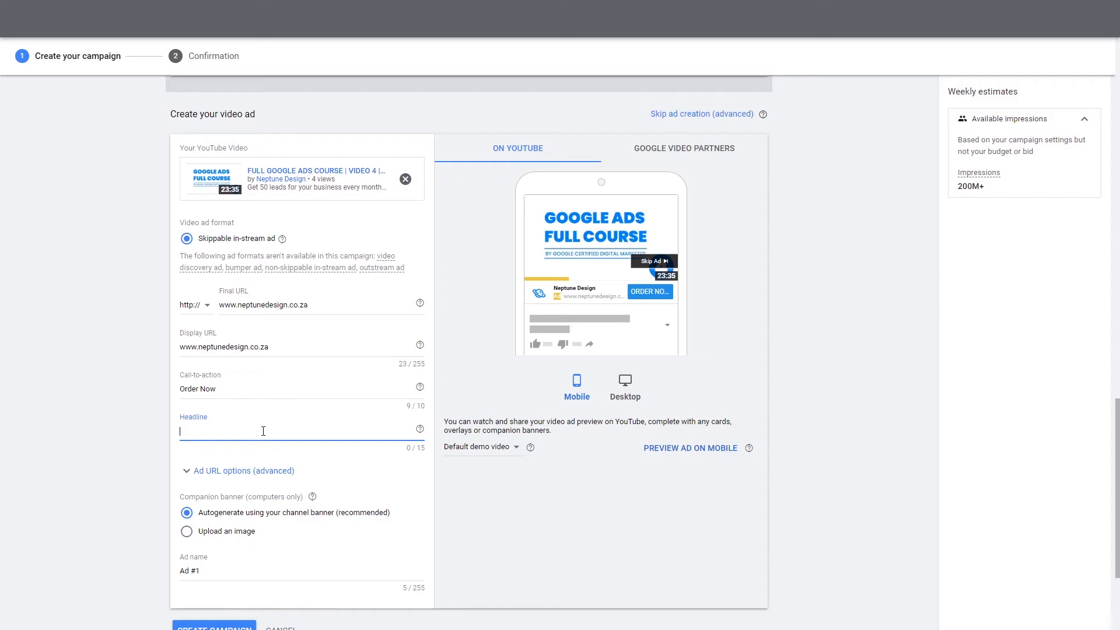
text(SOcial)
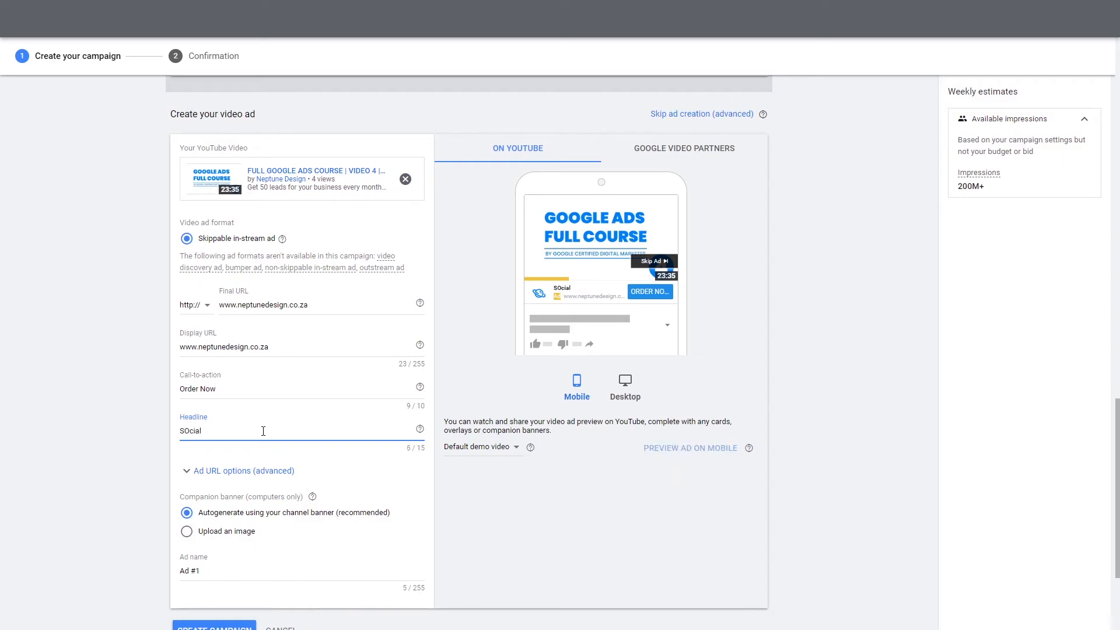
key(BackSpace)
key(BackSpace)
text(ock)
key(BackSpace)
text(ial Media Marketing)
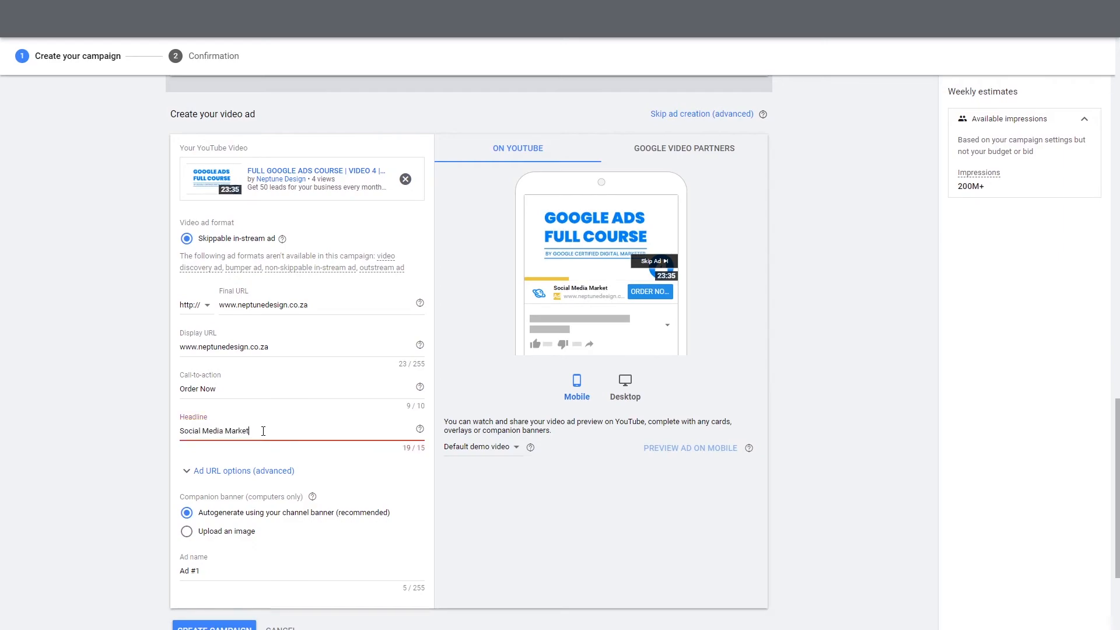
key(BackSpace)
key(BackSpace)
key(BackSpace)
key(BackSpace)
key(BackSpace)
key(BackSpace)
key(BackSpace)
key(BackSpace)
key(BackSpace)
key(BackSpace)
key(BackSpace)
key(BackSpace)
key(BackSpace)
key(BackSpace)
key(BackSpace)
key(BackSpace)
key(BackSpace)
key(BackSpace)
key(BackSpace)
key(BackSpace)
key(BackSpace)
key(BackSpace)
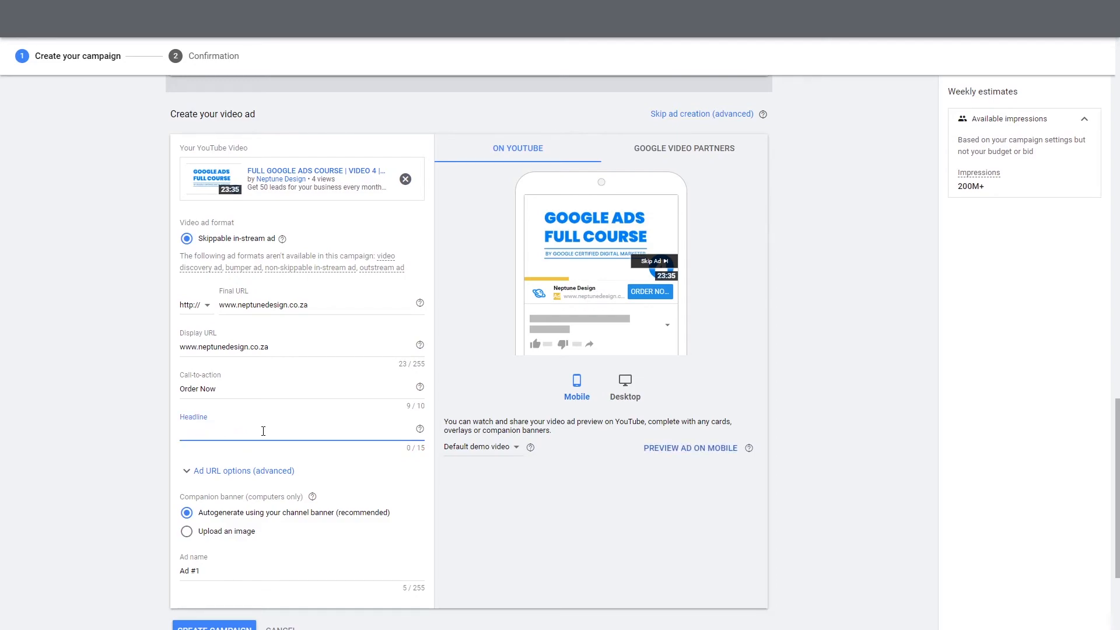
Set the headline to "Start selling" and check the YouTube ad preview for desktop and mobile
text(Start selling)
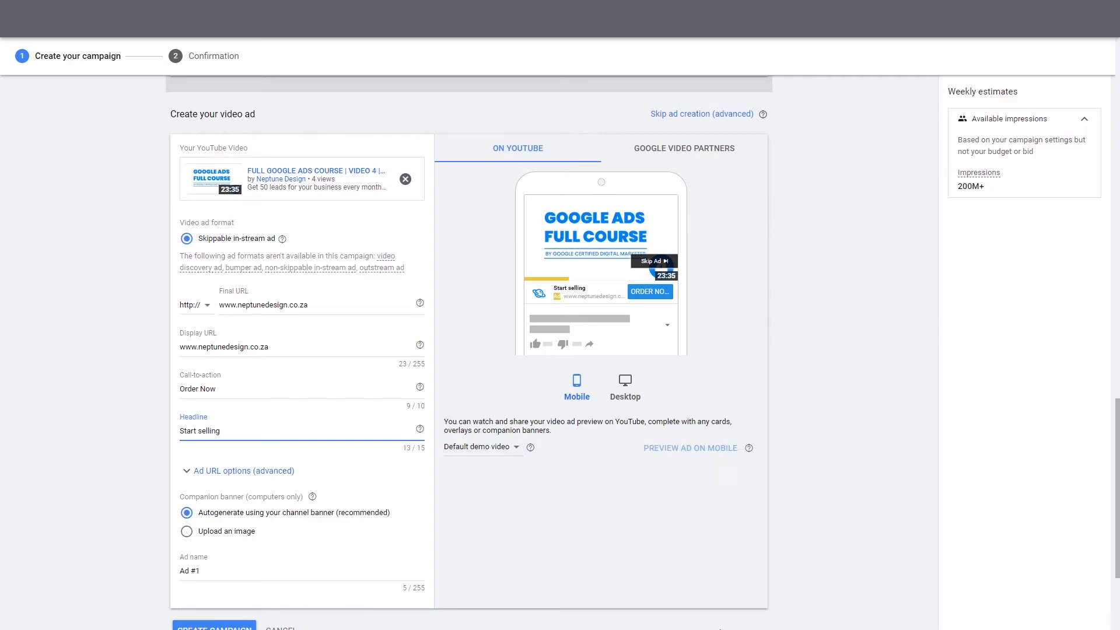
click(768, 268)
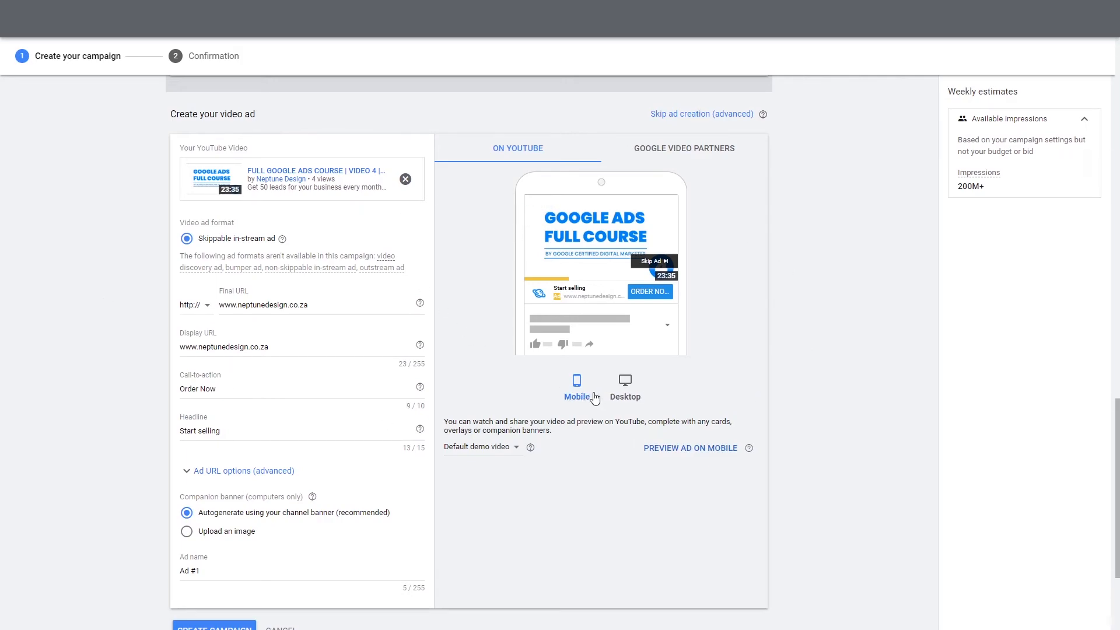
click(625, 395)
click(576, 388)
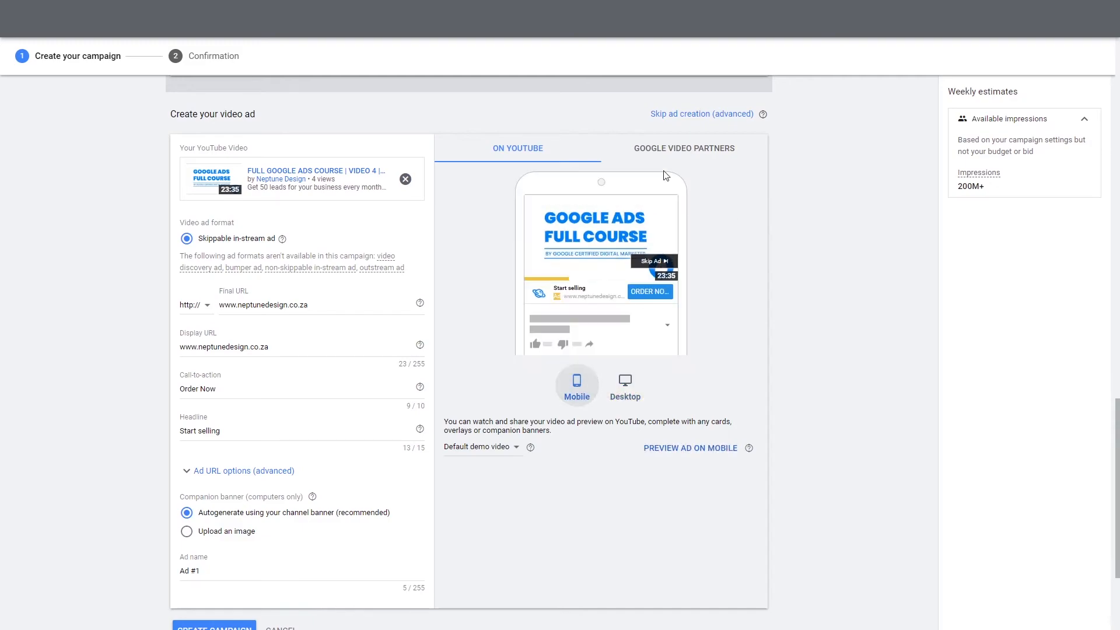
View the Google video partners preview for mobile and desktop, and return to the YouTube preview
click(667, 155)
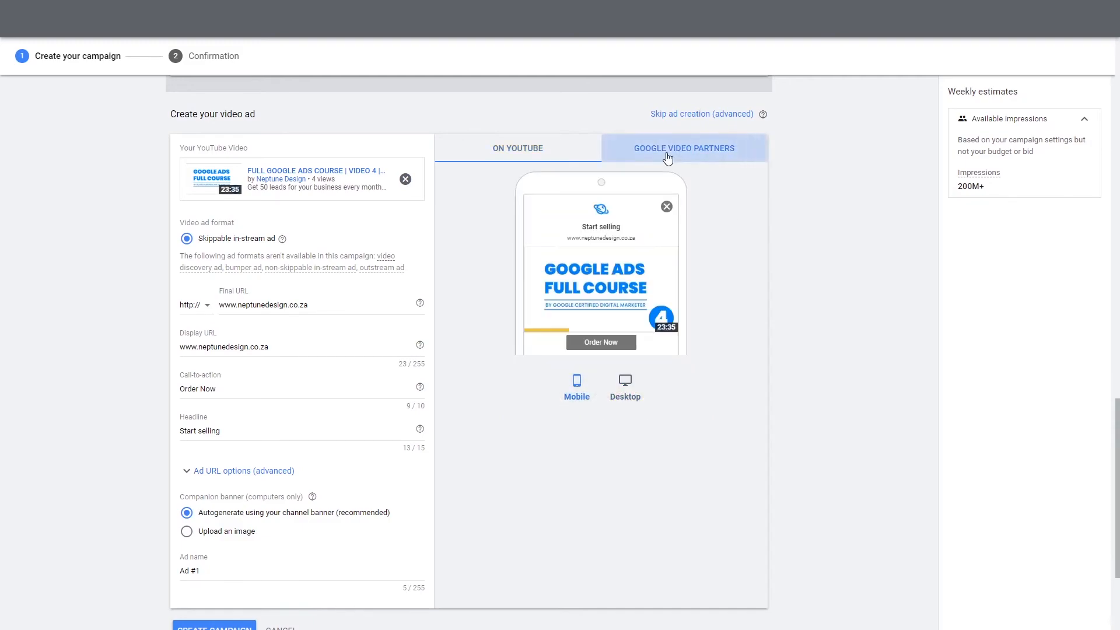
click(626, 392)
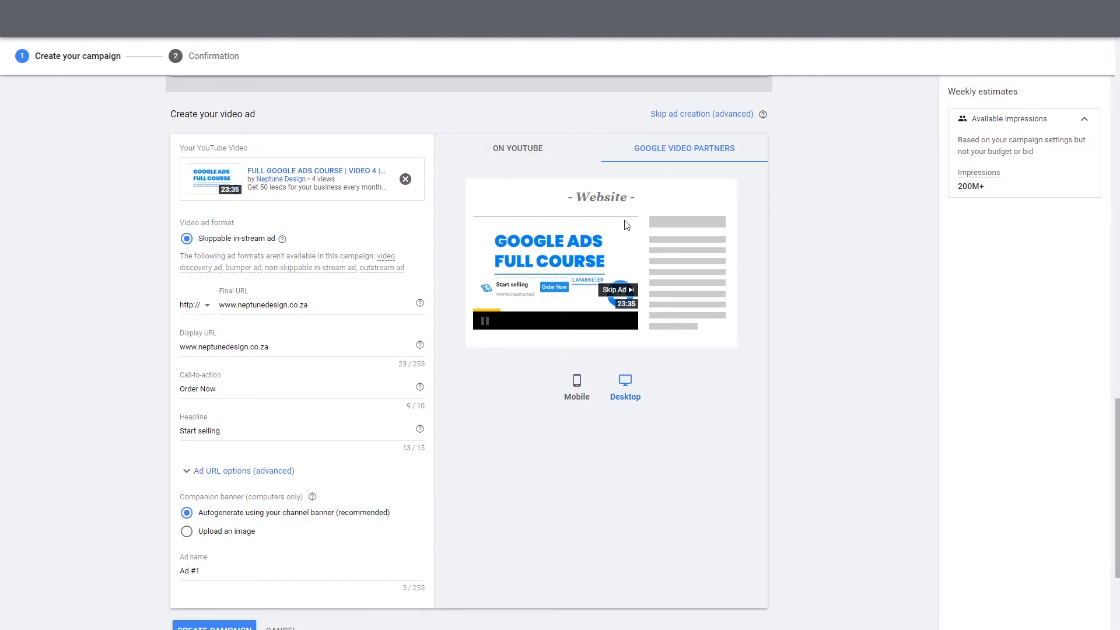
click(517, 149)
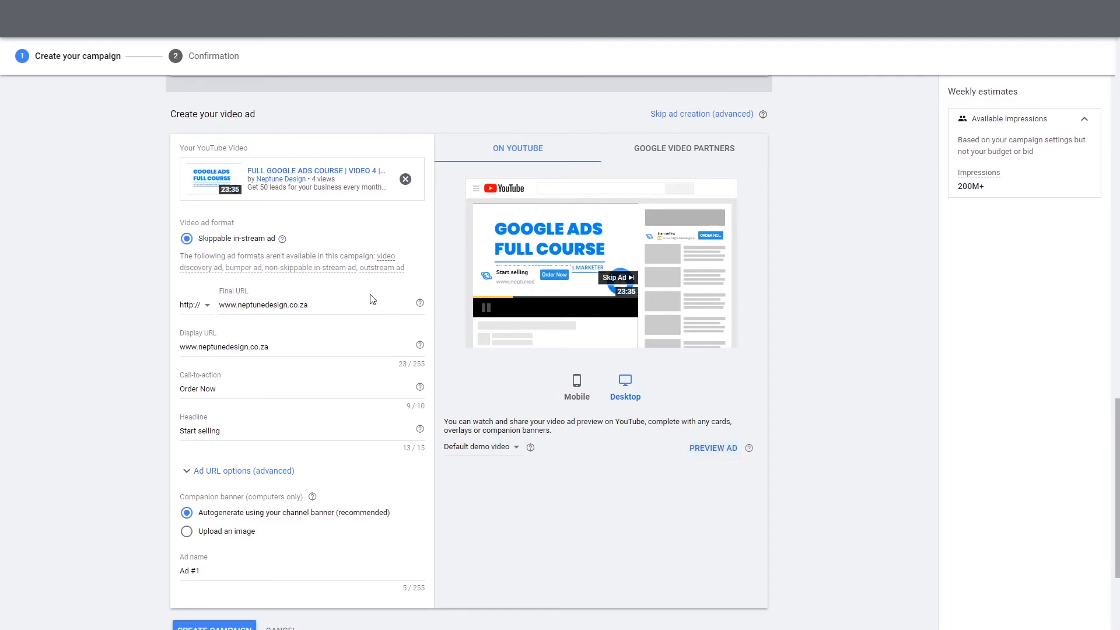
Try an uploaded image for the companion banner, then restore autogeneration from the channel banner
scroll(244, 271, down, 2)
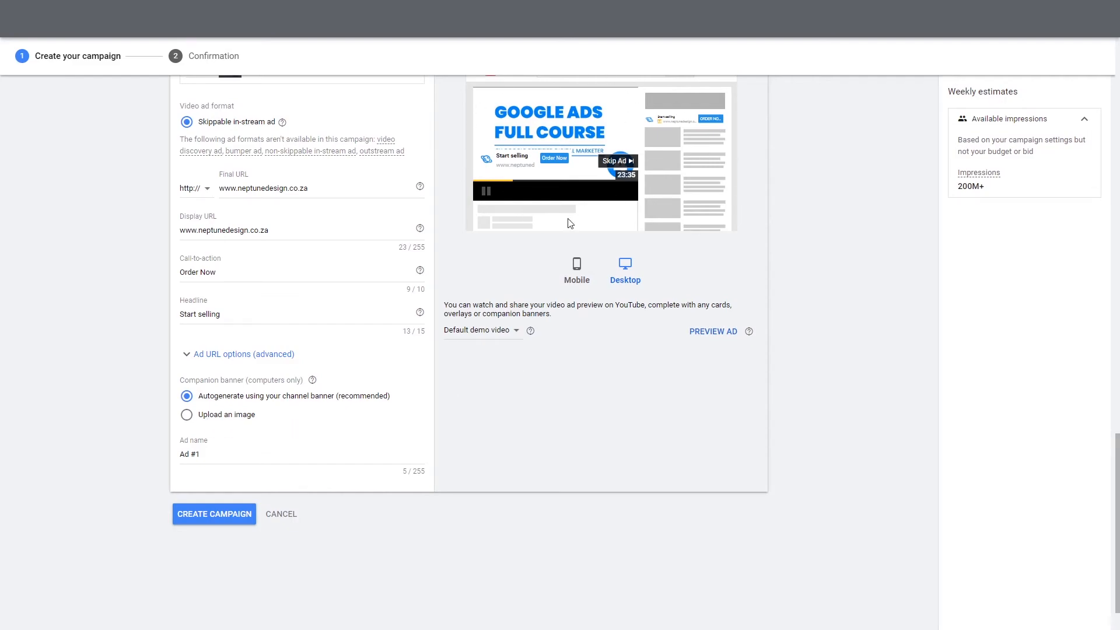
click(212, 418)
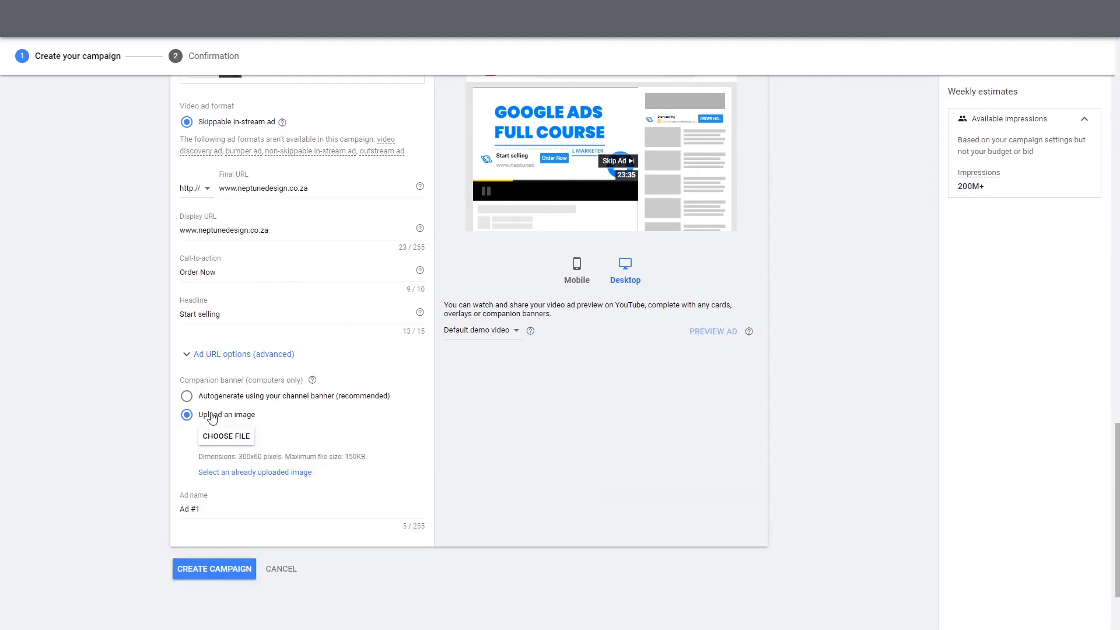
click(254, 395)
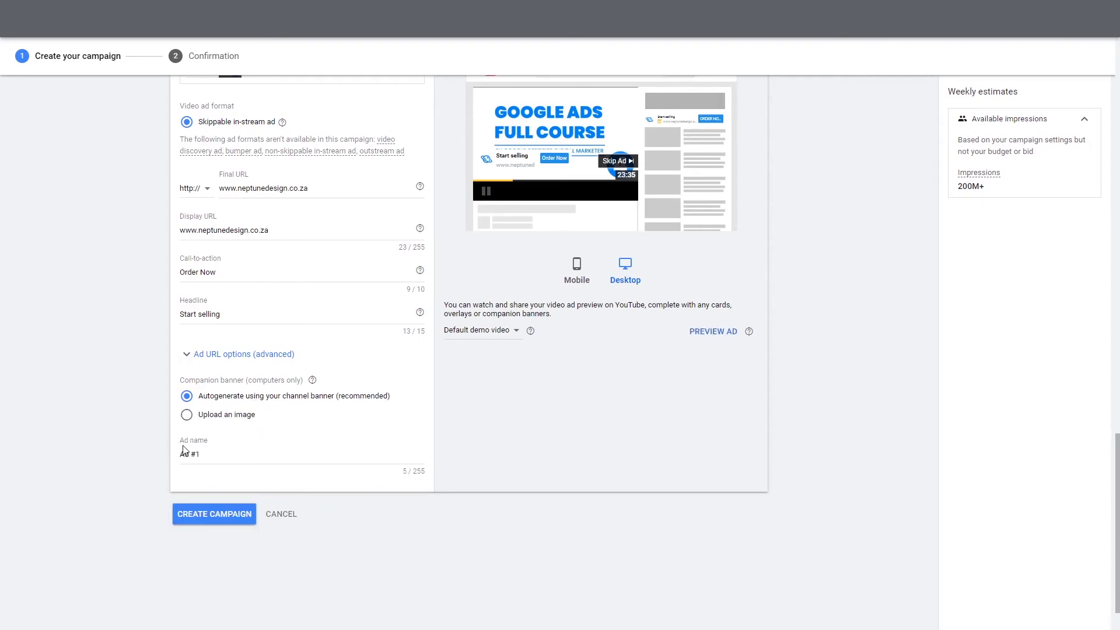
Review the campaign's placement targeting and the completed video ad settings
scroll(254, 442, up, 2)
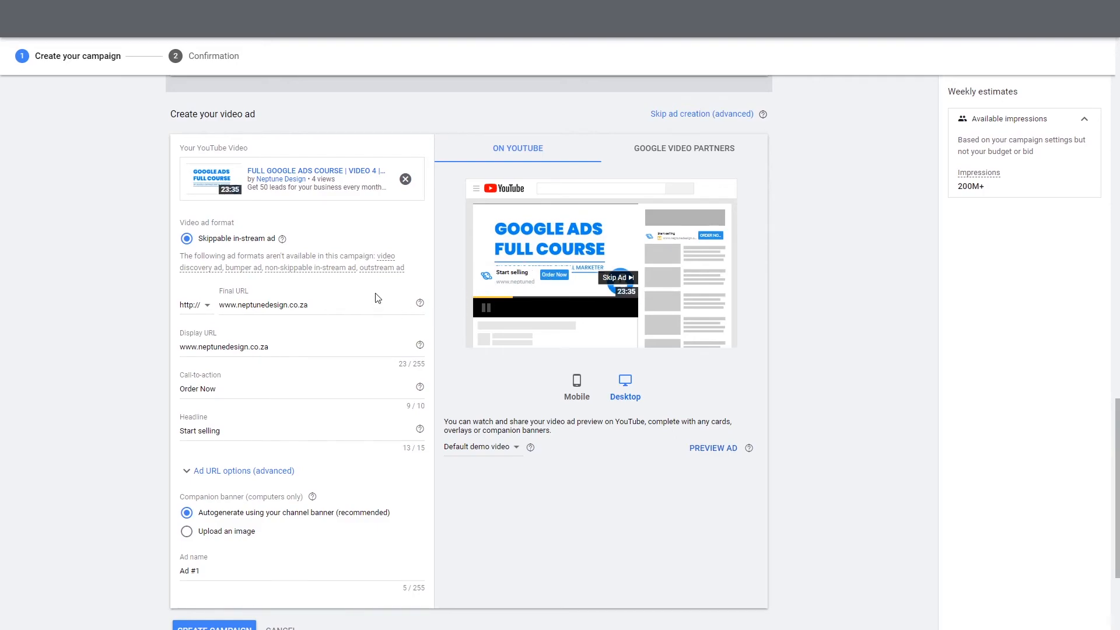
scroll(327, 306, up, 8)
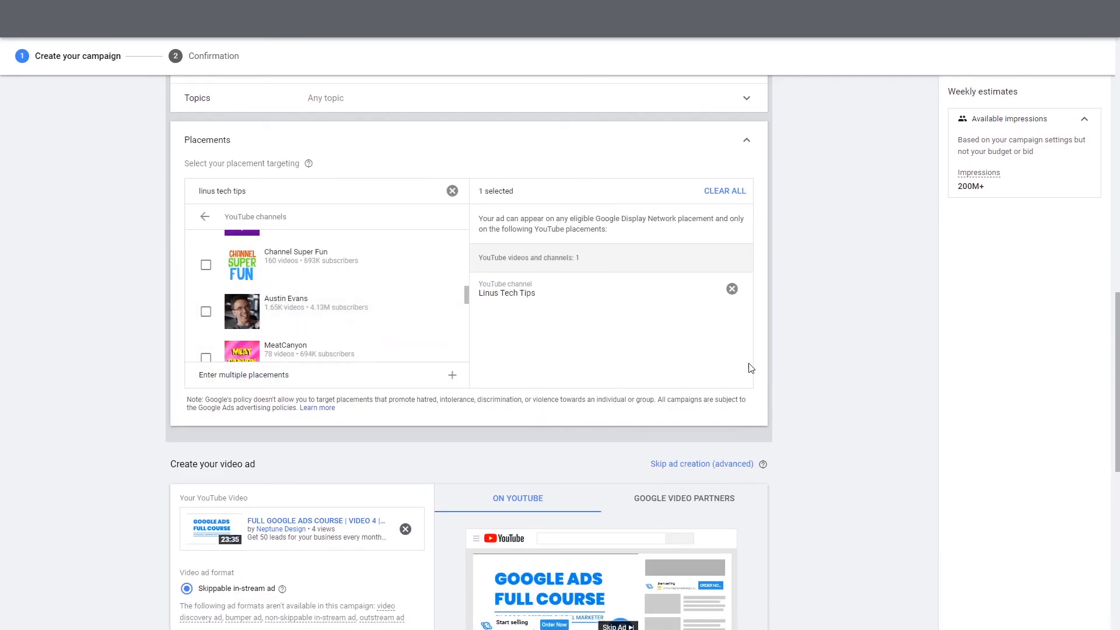
scroll(753, 367, down, 6)
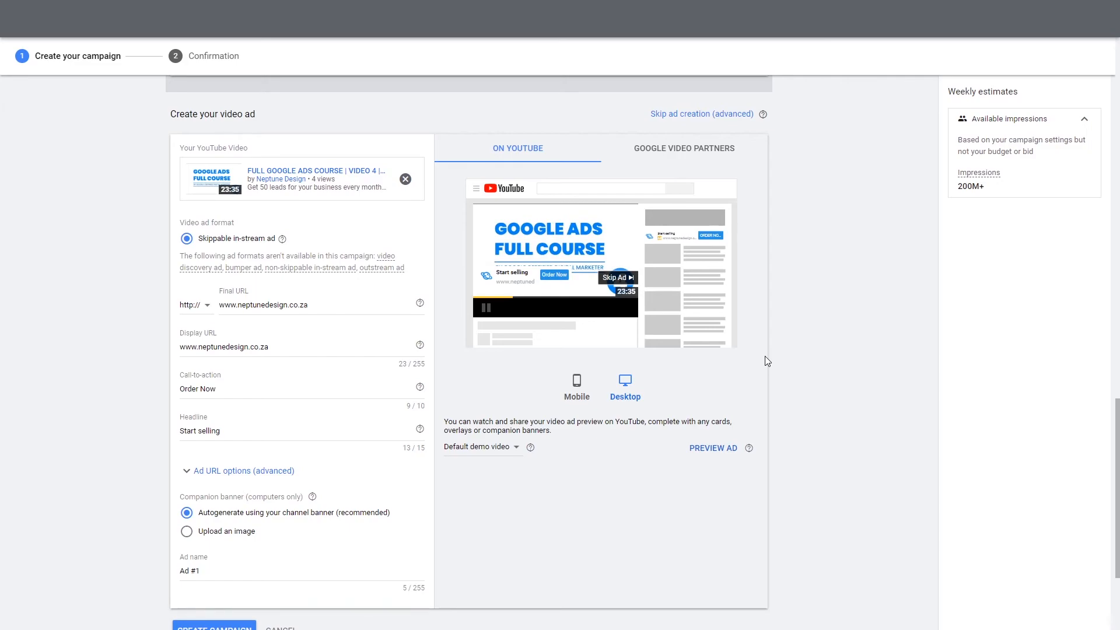
scroll(746, 321, down, 3)
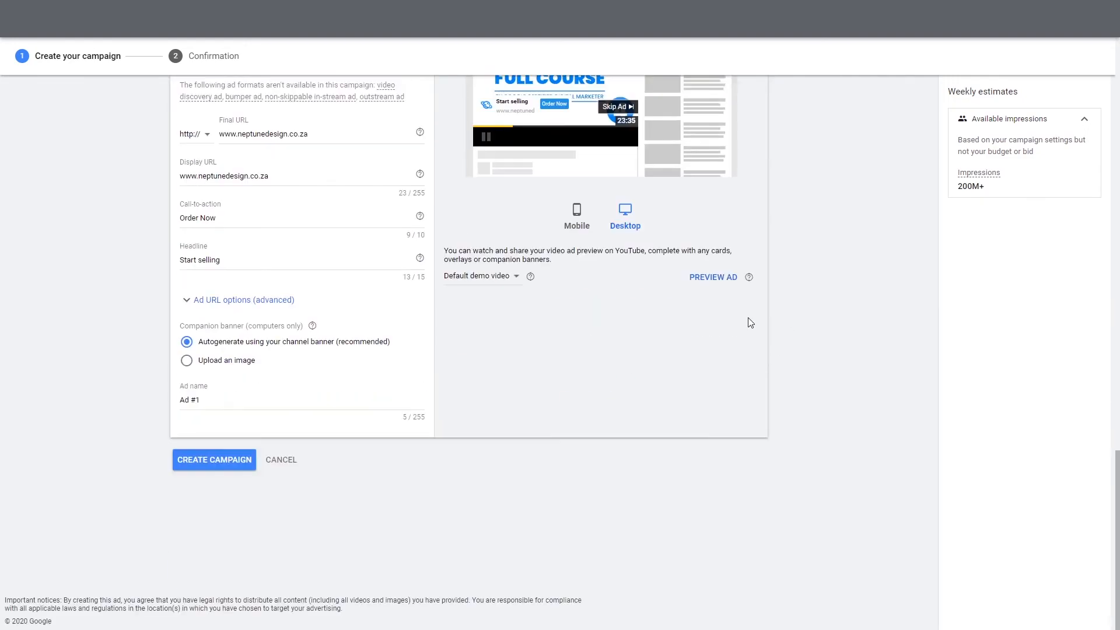
scroll(709, 326, up, 6)
scroll(584, 326, up, 3)
scroll(552, 317, down, 8)
scroll(545, 342, up, 4)
scroll(547, 345, up, 2)
scroll(493, 348, down, 3)
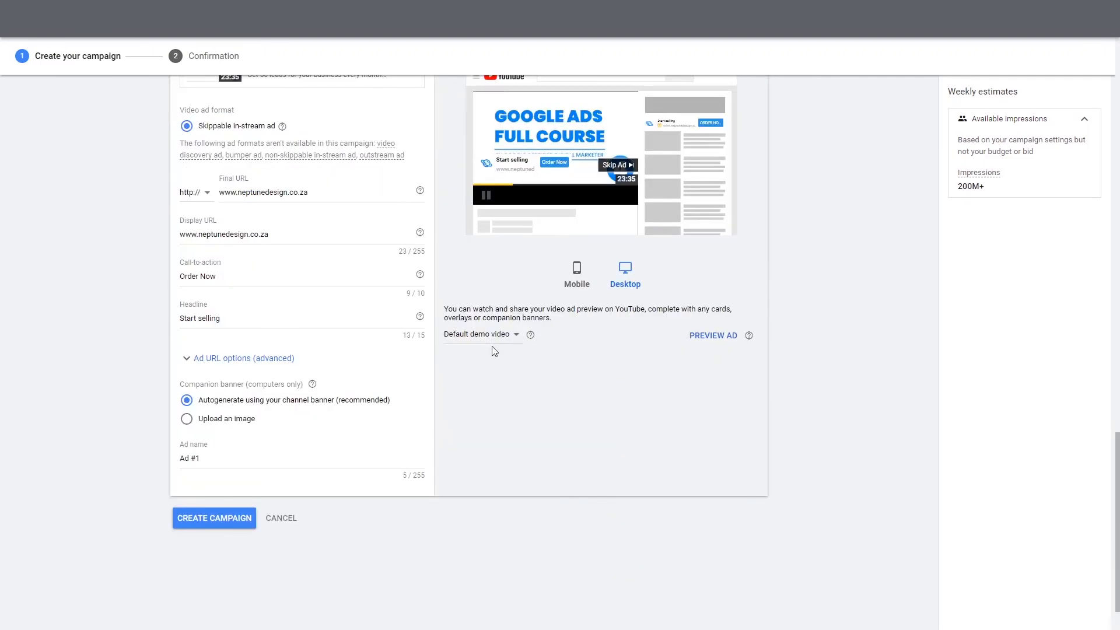
Create the video campaign with the completed ad settings
scroll(536, 362, up, 1)
scroll(233, 440, down, 4)
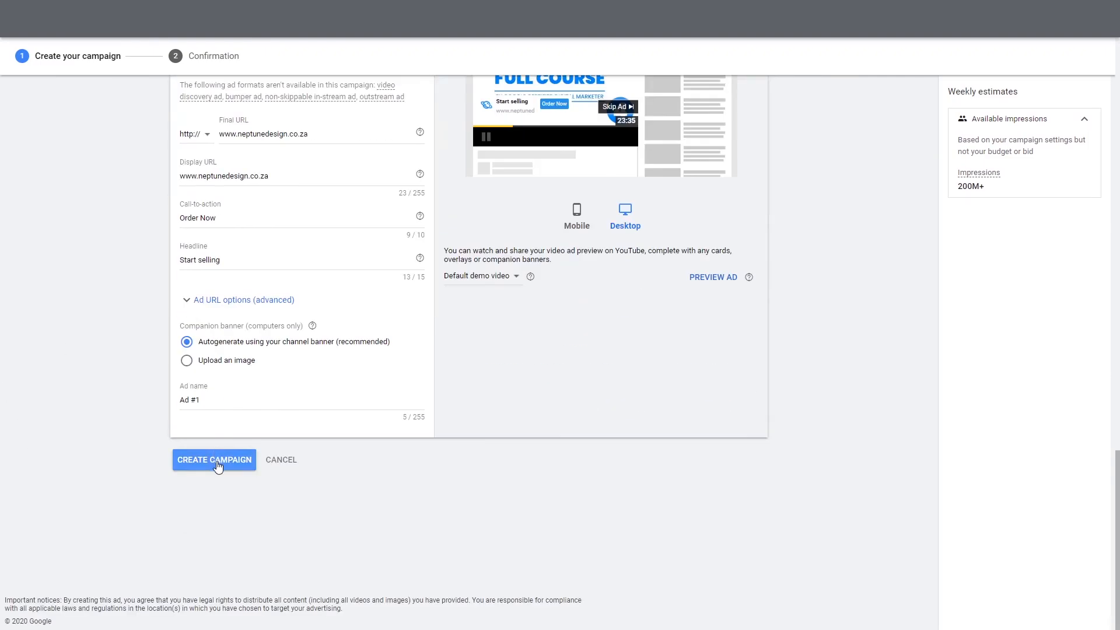
scroll(676, 408, up, 2)
click(213, 576)
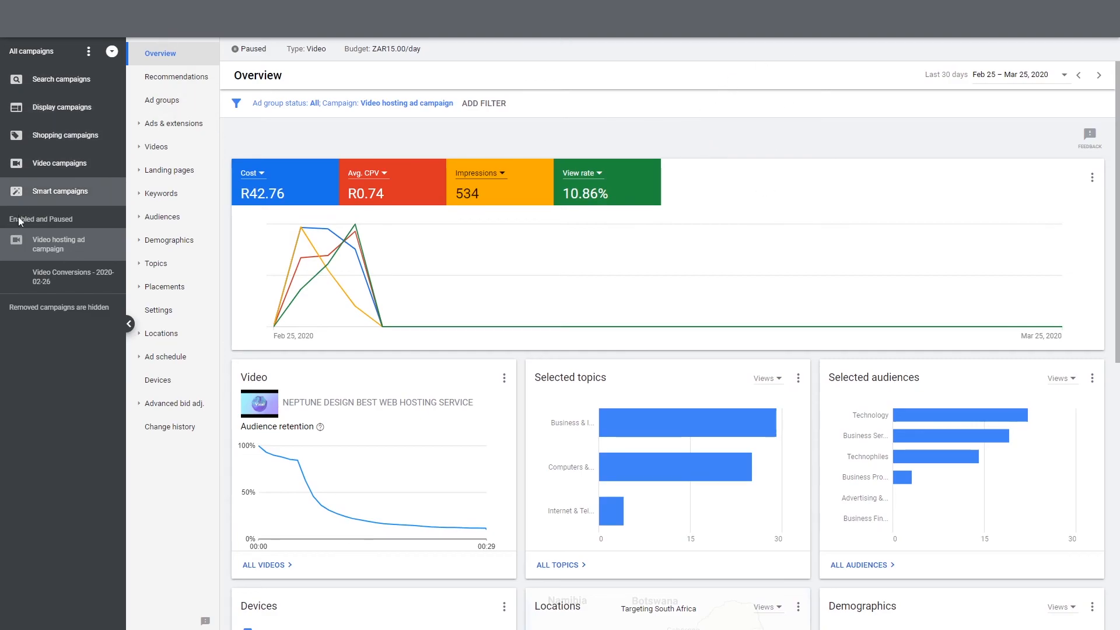
Open the "Video Conversions - 2020-02-26" ad group and add Avg. CPV and View rate to its overview chart
click(78, 282)
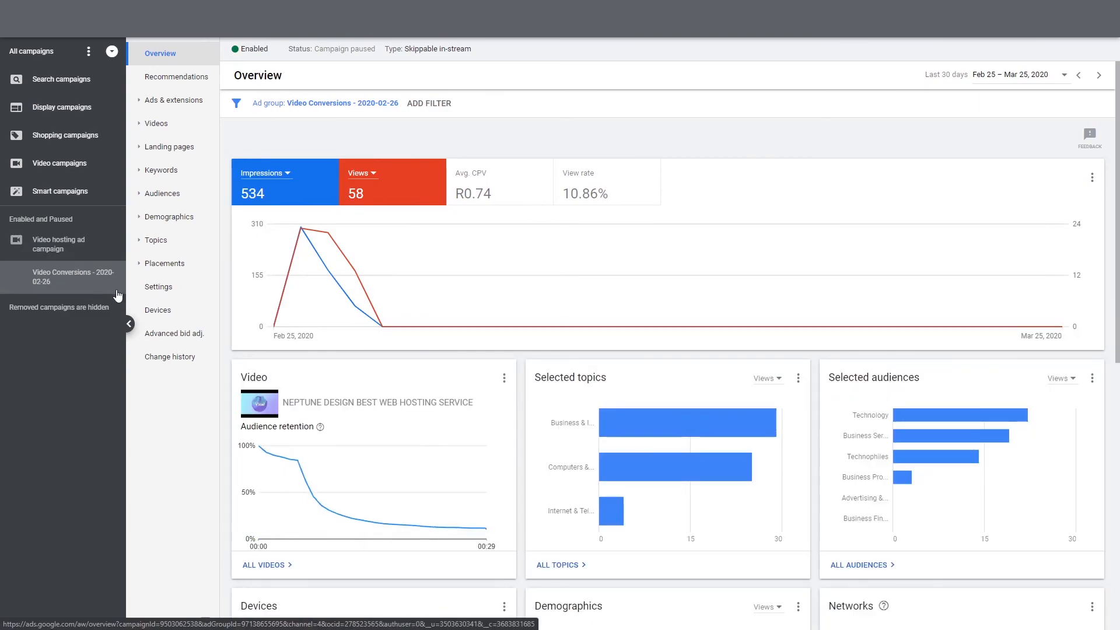
click(500, 220)
click(596, 213)
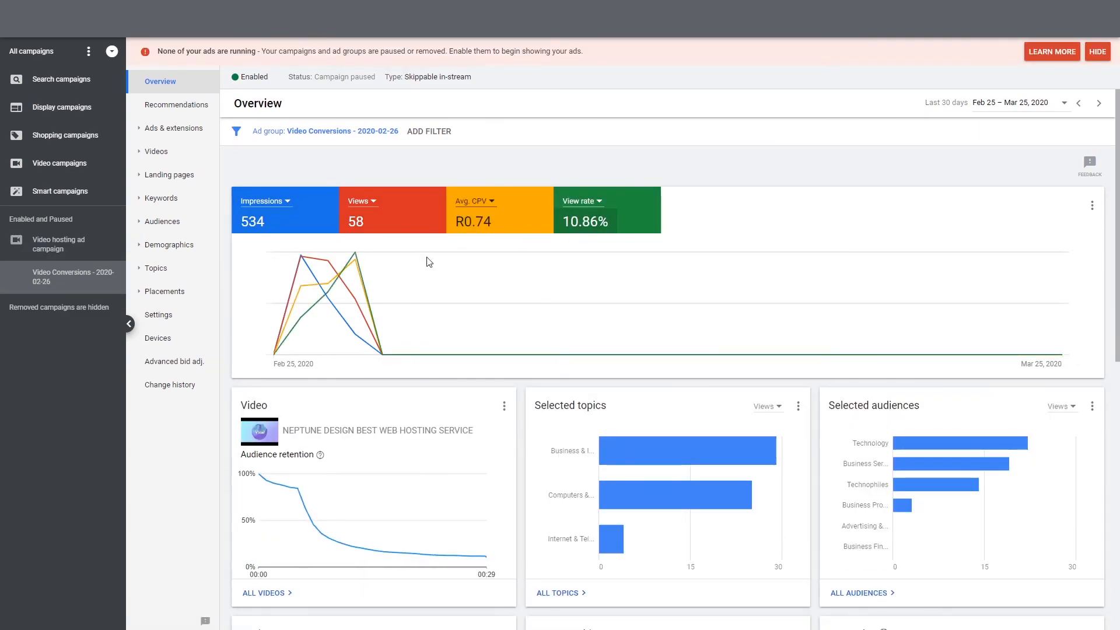
Look at the ad group's videos and its ads list, and return to the overview
click(155, 155)
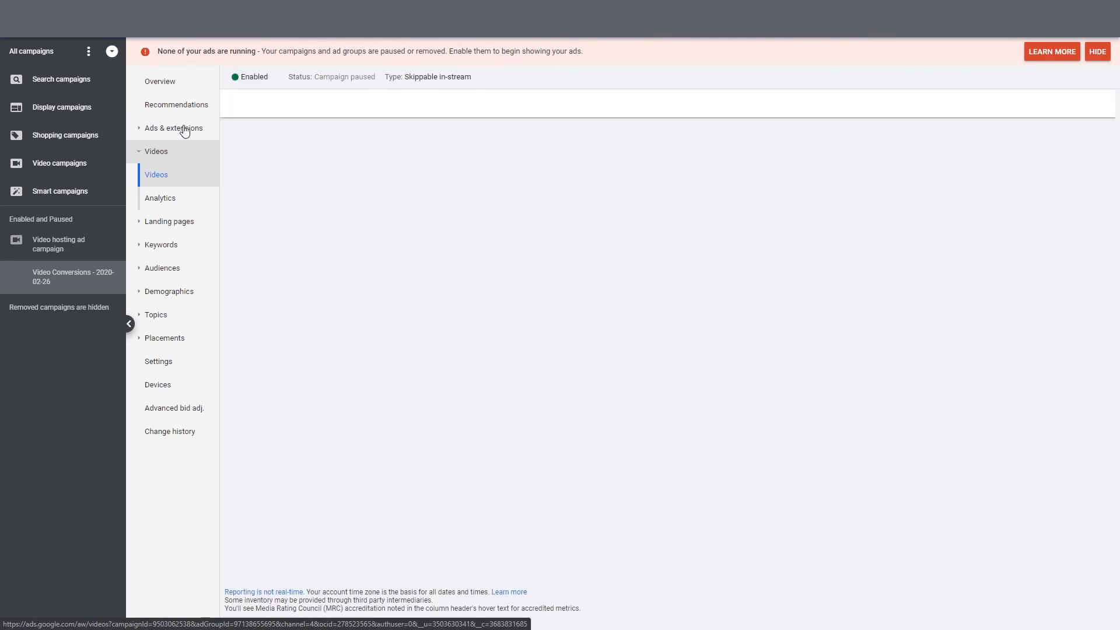
click(183, 129)
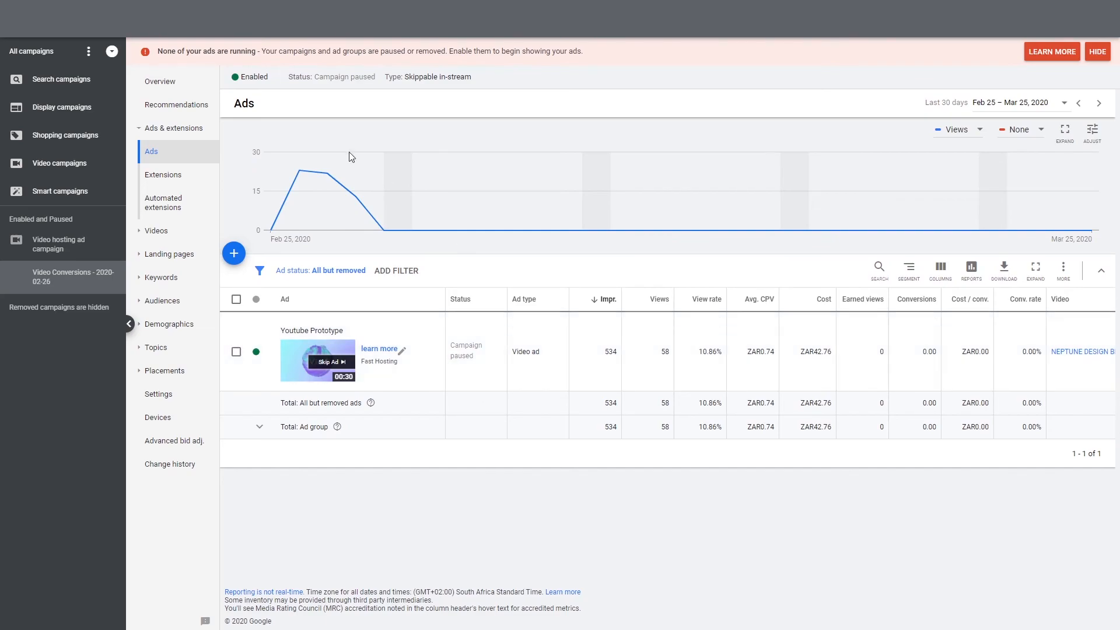
click(169, 87)
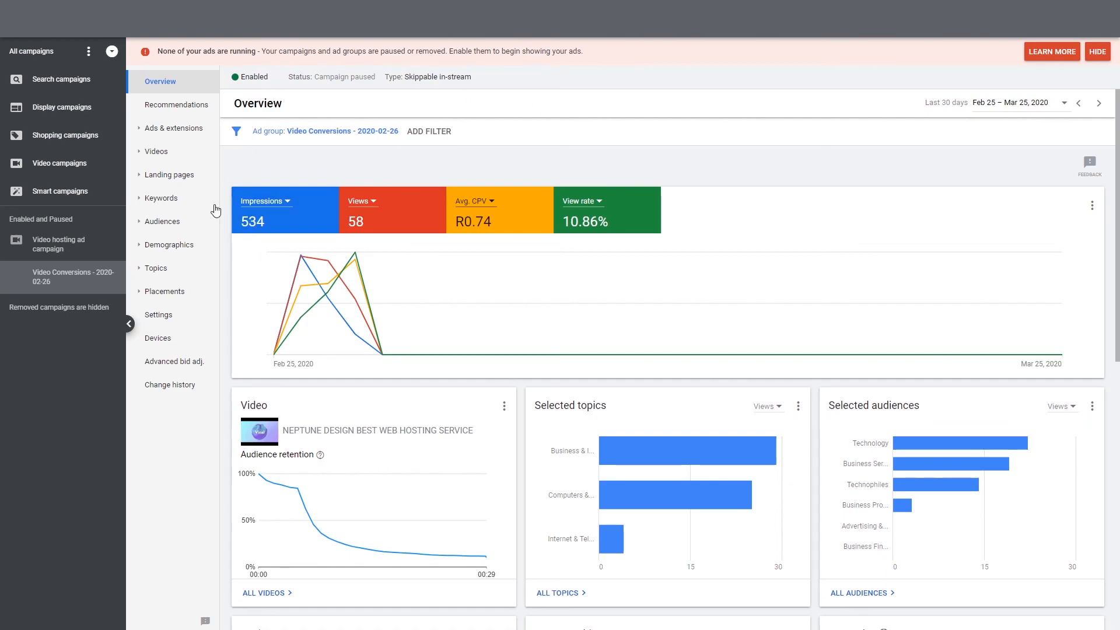
Replace the View rate metric in the overview chart with Views, then switch it back to View rate
click(587, 204)
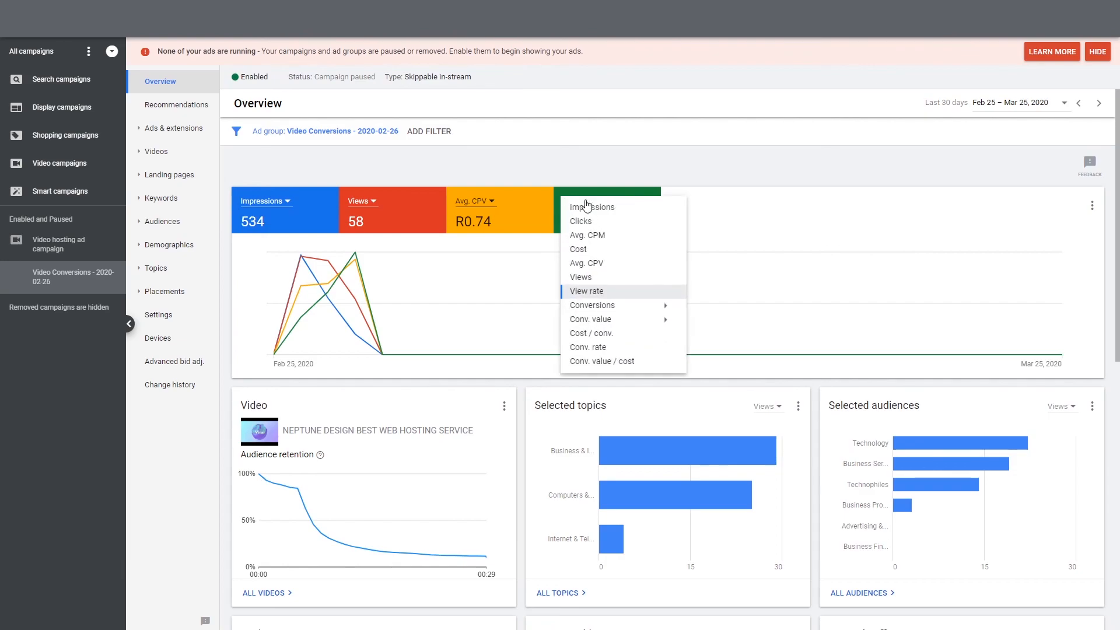
click(671, 277)
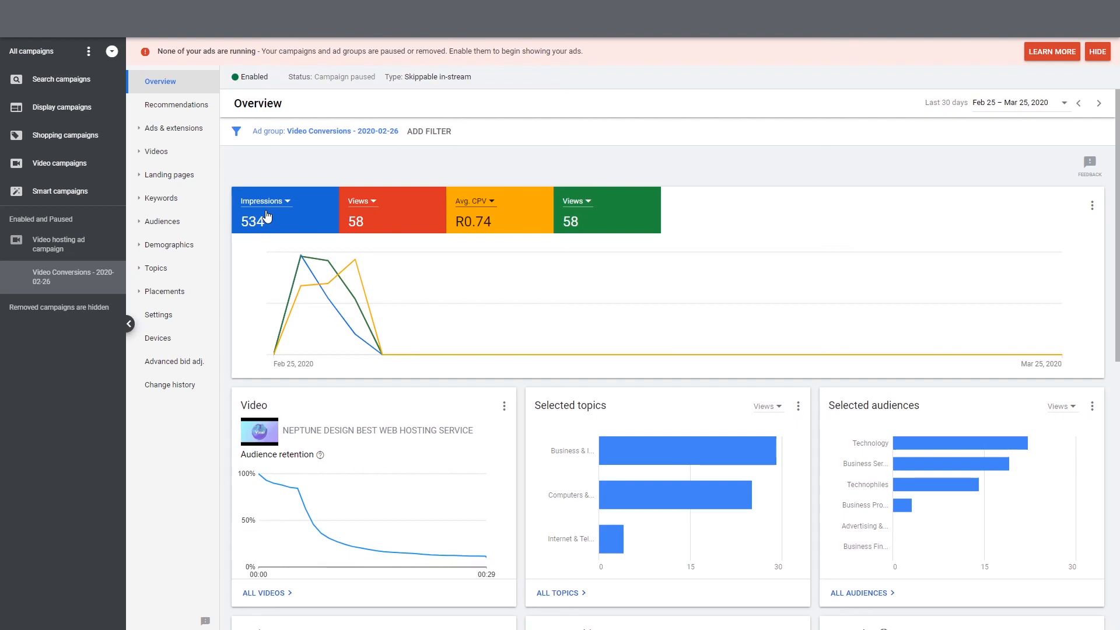
click(588, 202)
click(606, 291)
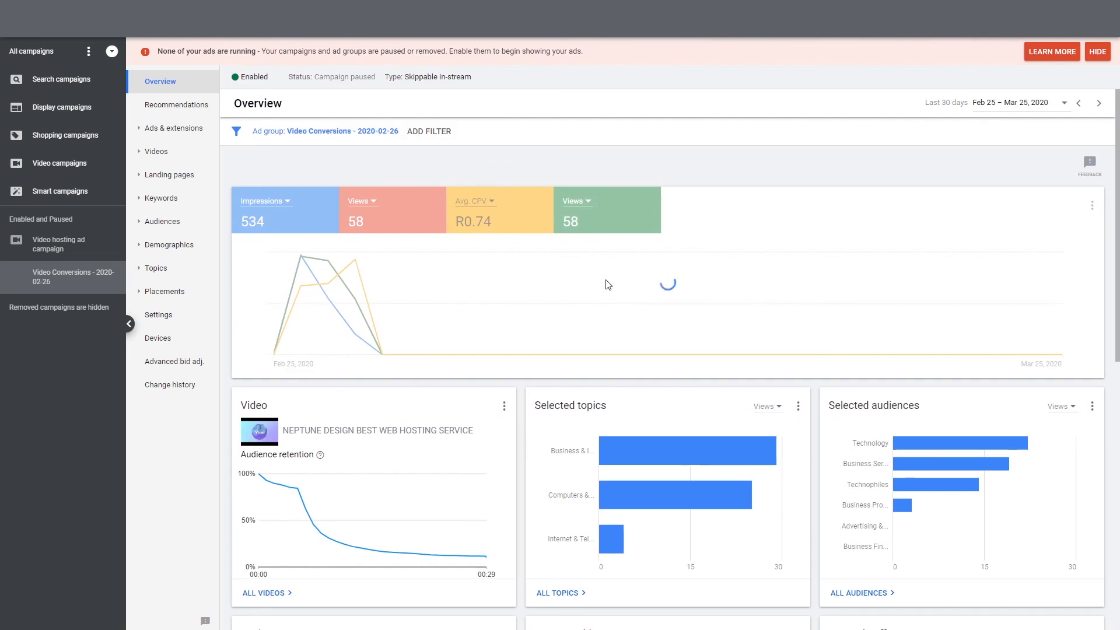